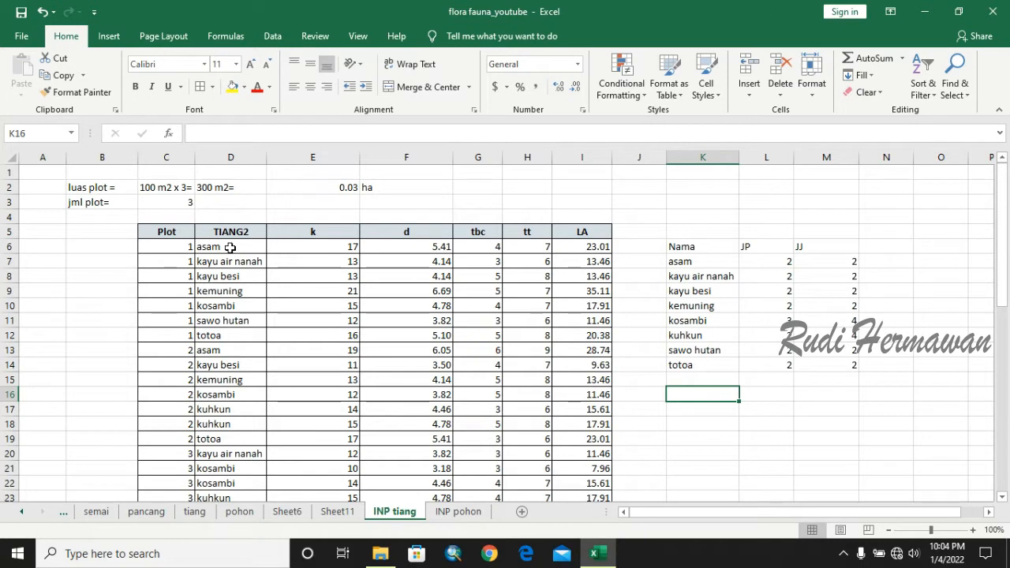
scroll(230, 247, "down", 2)
scroll(225, 247, "up", 2)
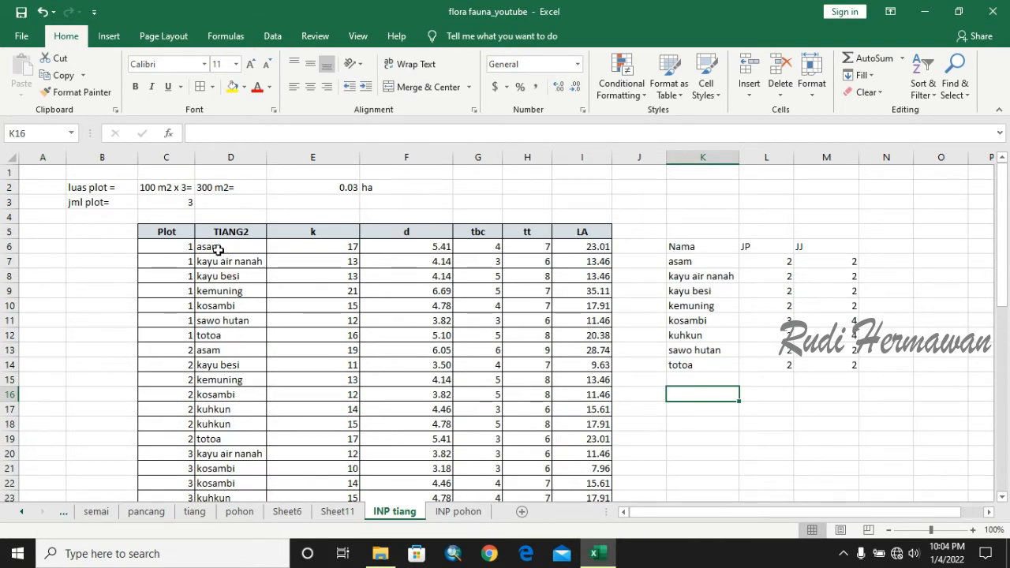
left_click(160, 247)
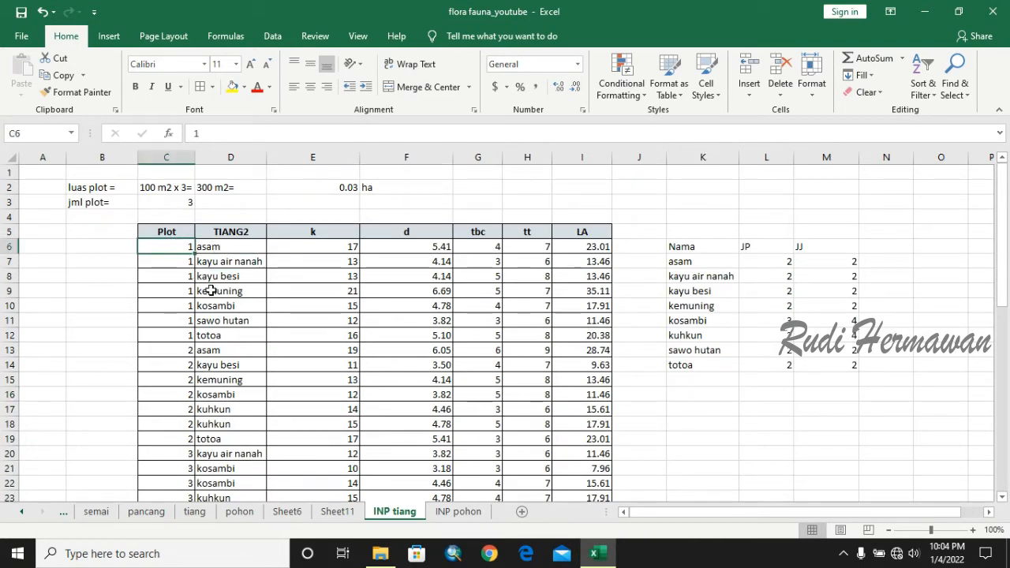
left_click(233, 247)
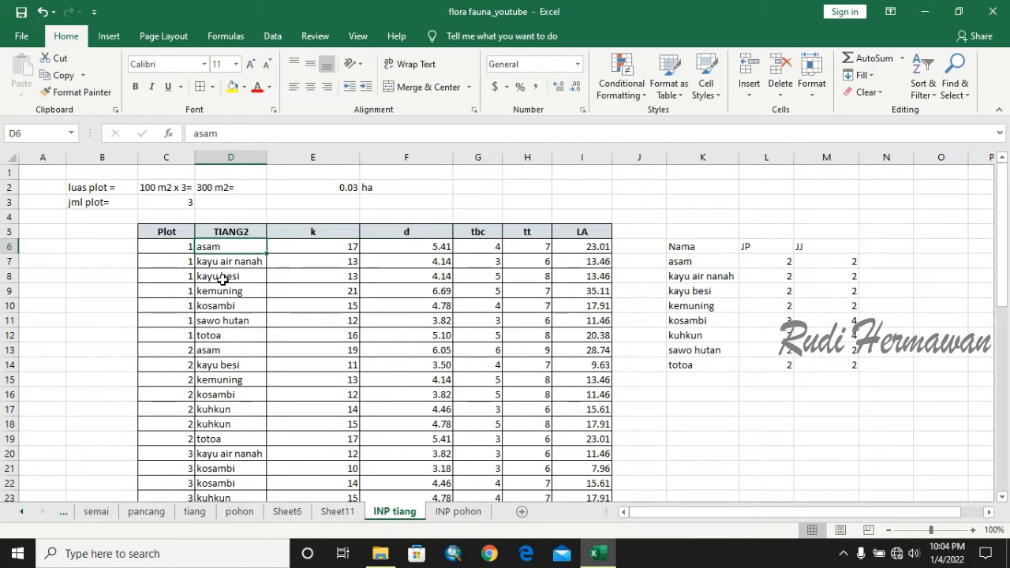
scroll(213, 385, "down", 1)
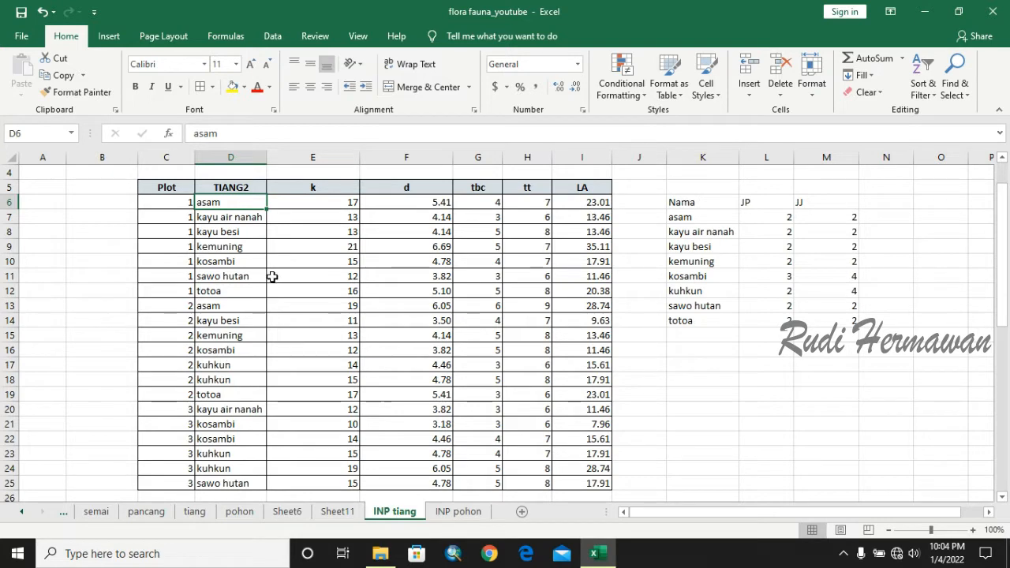
- Duplicate the TIANG2 column with its header, D5:D25, into column B beside the Plot column, starting at B5
left_click(230, 186)
scroll(284, 382, "down", 1)
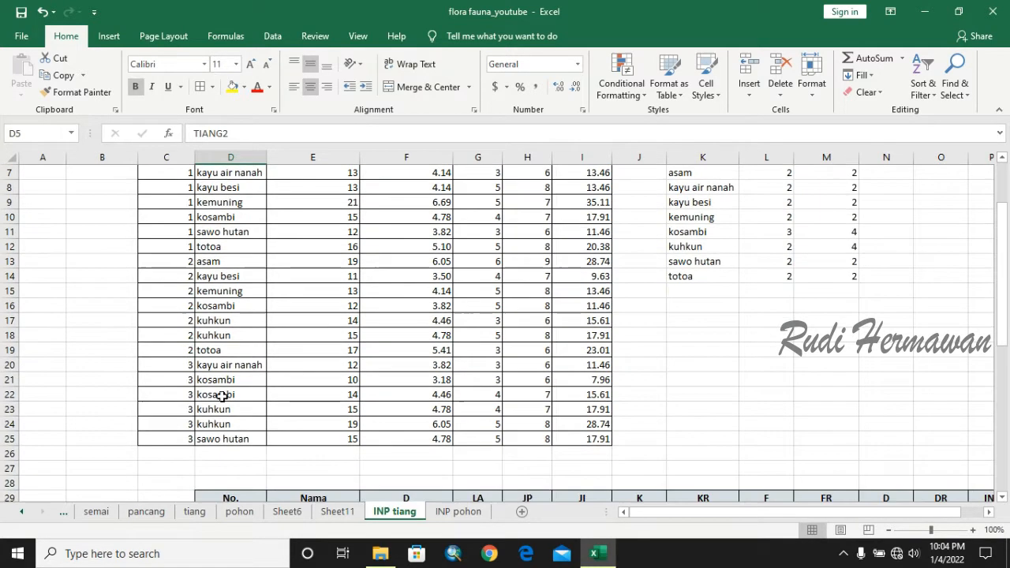
left_click(218, 440, "shift")
scroll(282, 387, "up", 2)
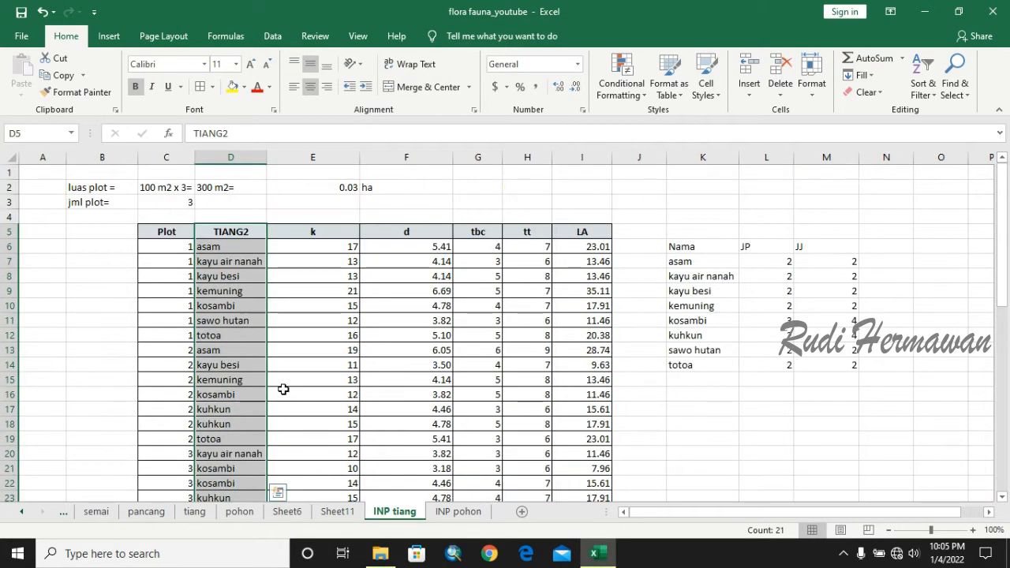
key("ctrl+c")
left_click(88, 232)
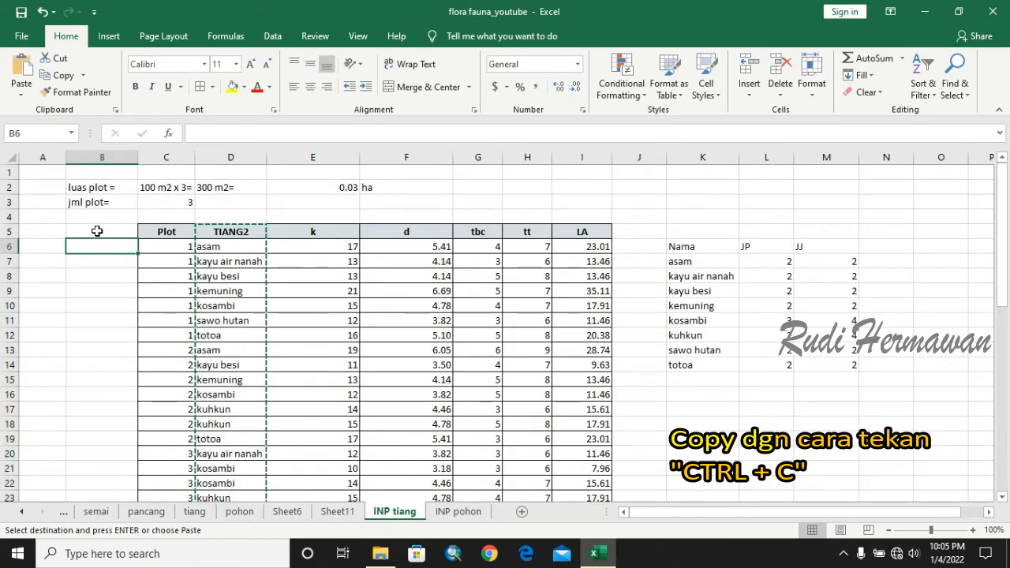
key("ctrl+v")
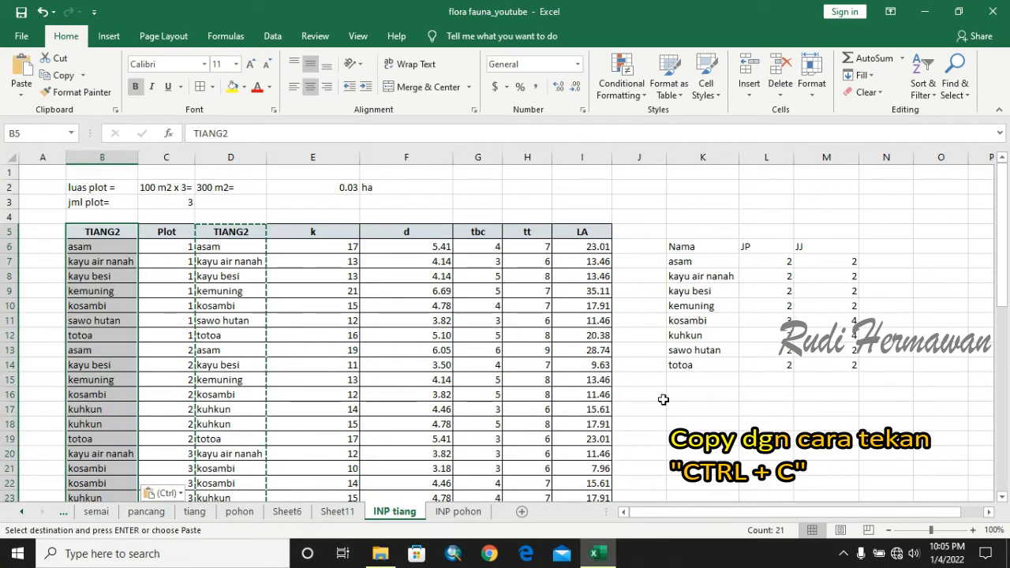
left_click(636, 392)
key("Escape")
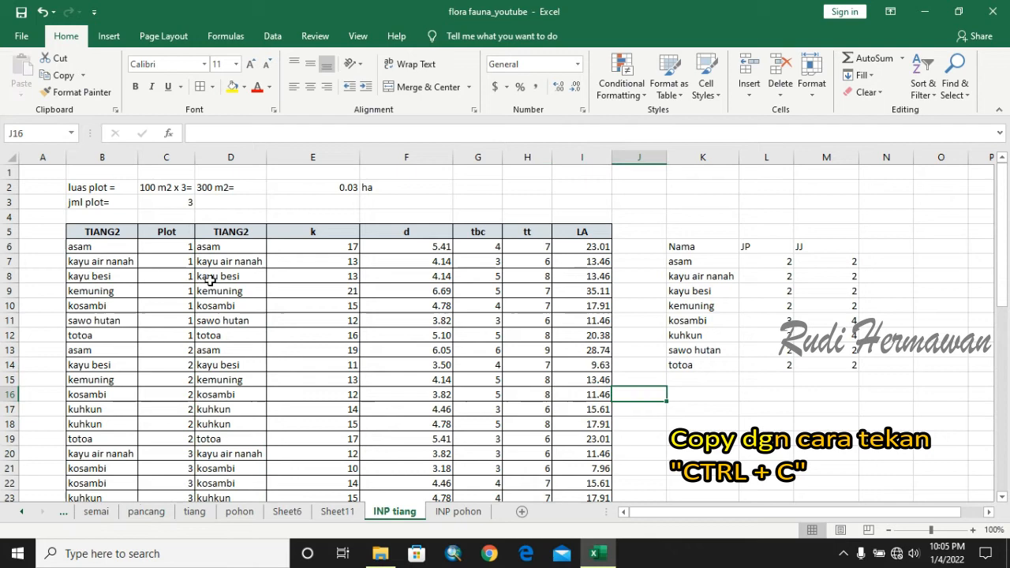
- Look over the data table on INP tiang from the duplicated TIANG2 column to the LA column, down to its last row
left_click(92, 236)
scroll(229, 284, "down", 2)
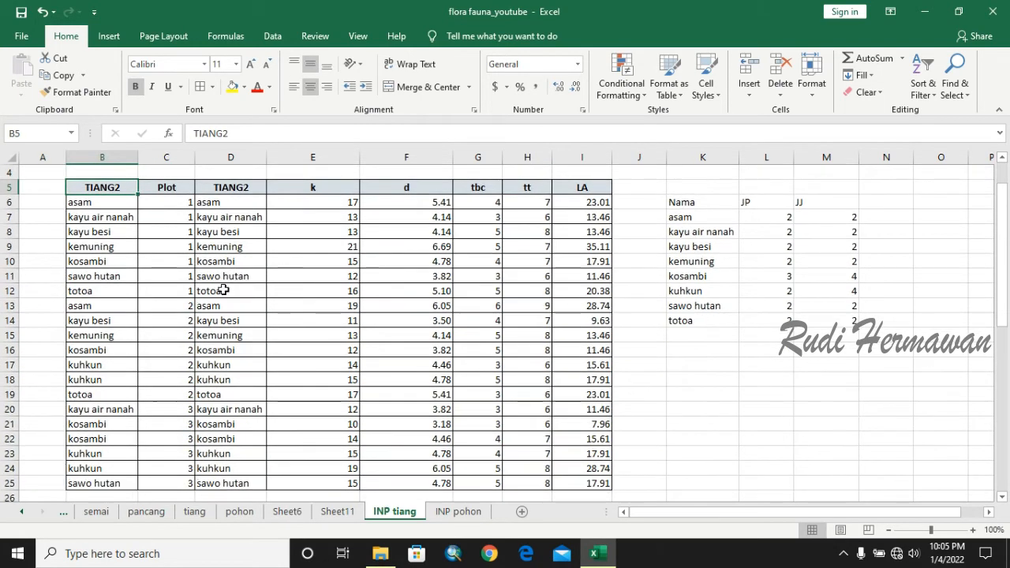
scroll(166, 284, "up", 2)
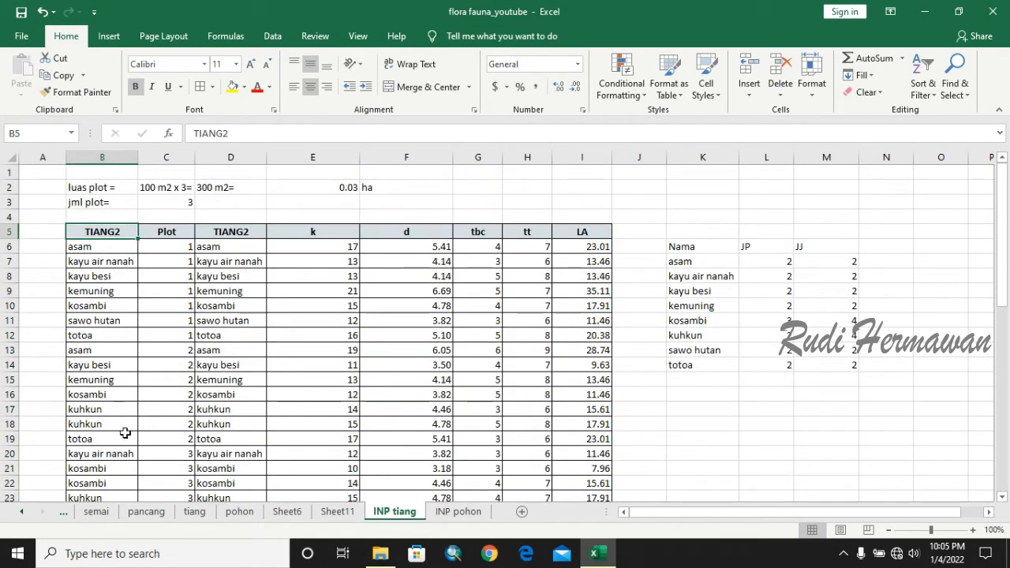
scroll(113, 421, "down", 1)
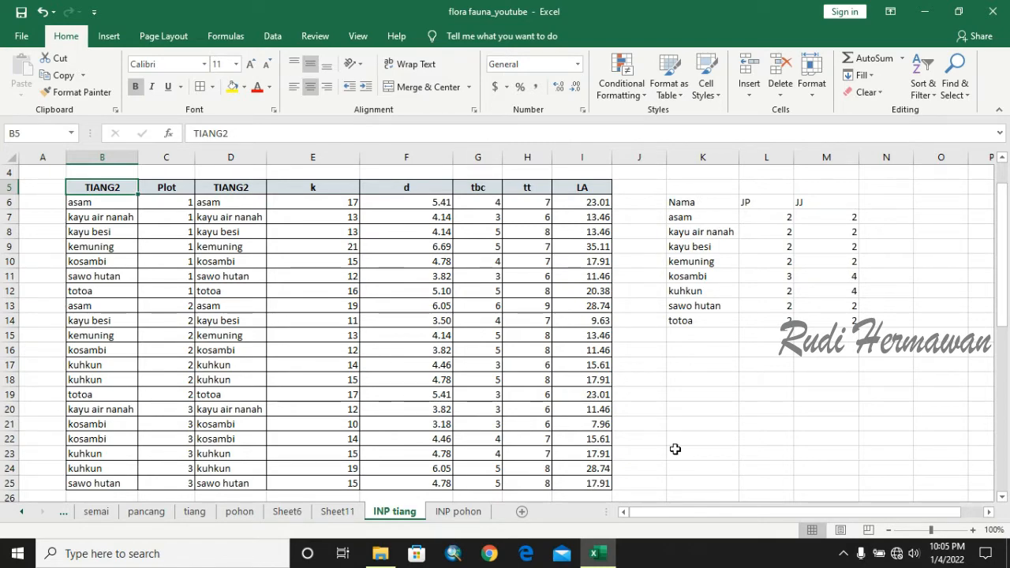
scroll(676, 449, "down", 1)
scroll(676, 449, "up", 1)
scroll(676, 449, "down", 2)
scroll(675, 449, "up", 3)
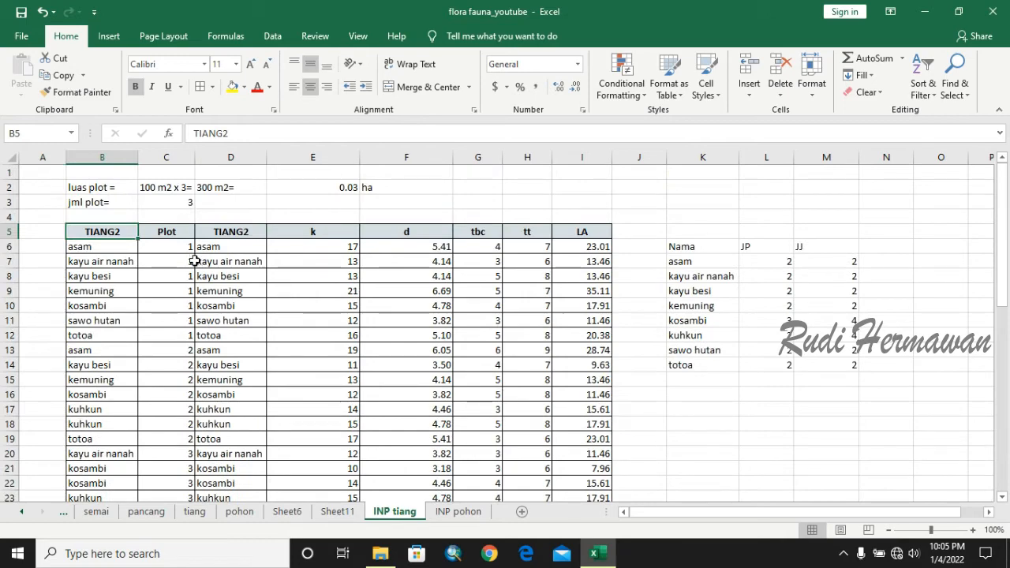
scroll(180, 236, "down", 1)
scroll(183, 238, "up", 1)
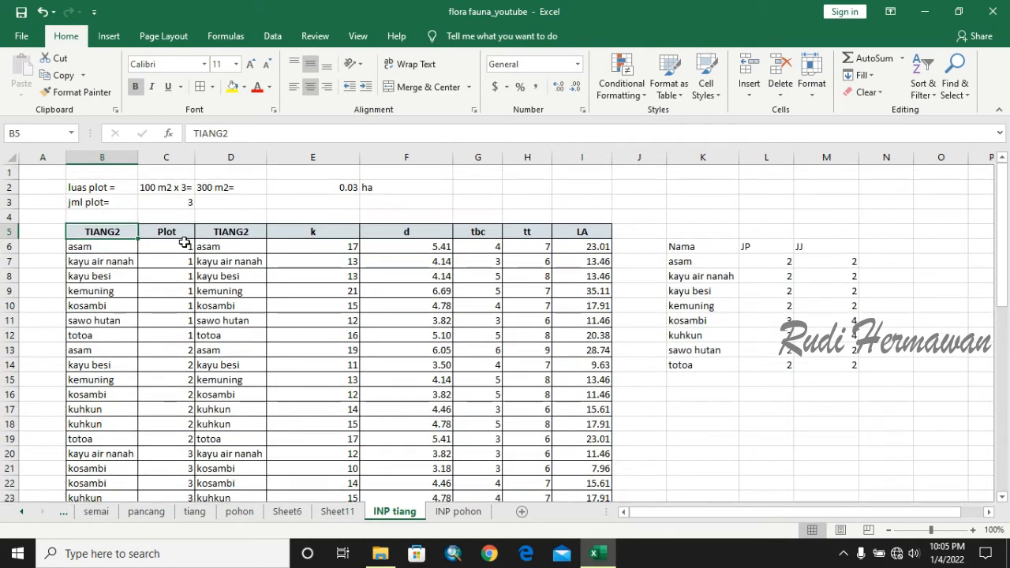
scroll(184, 241, "down", 1)
scroll(184, 242, "up", 1)
scroll(445, 326, "down", 1)
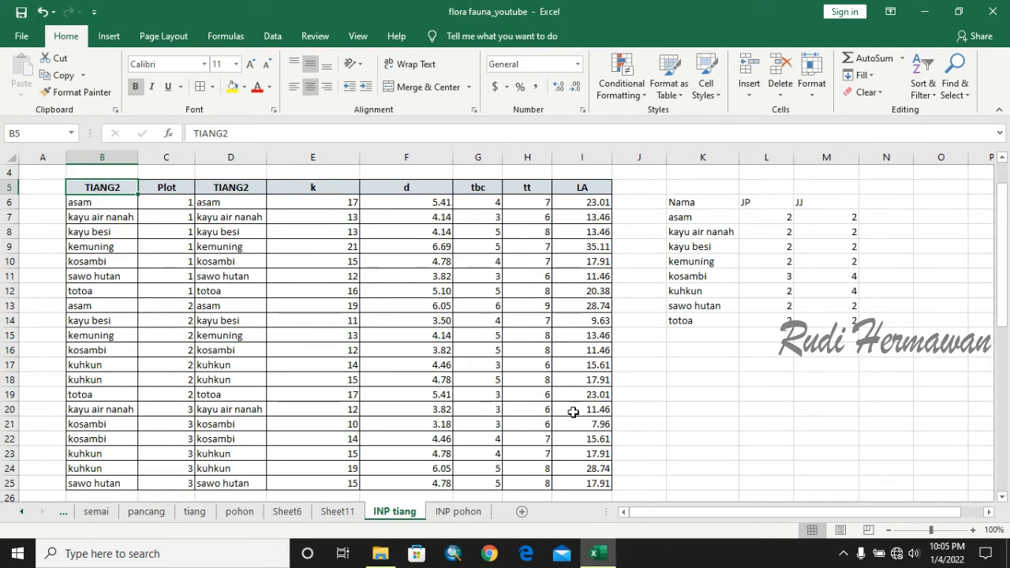
scroll(574, 414, "down", 2)
scroll(588, 349, "up", 3)
left_click(582, 236)
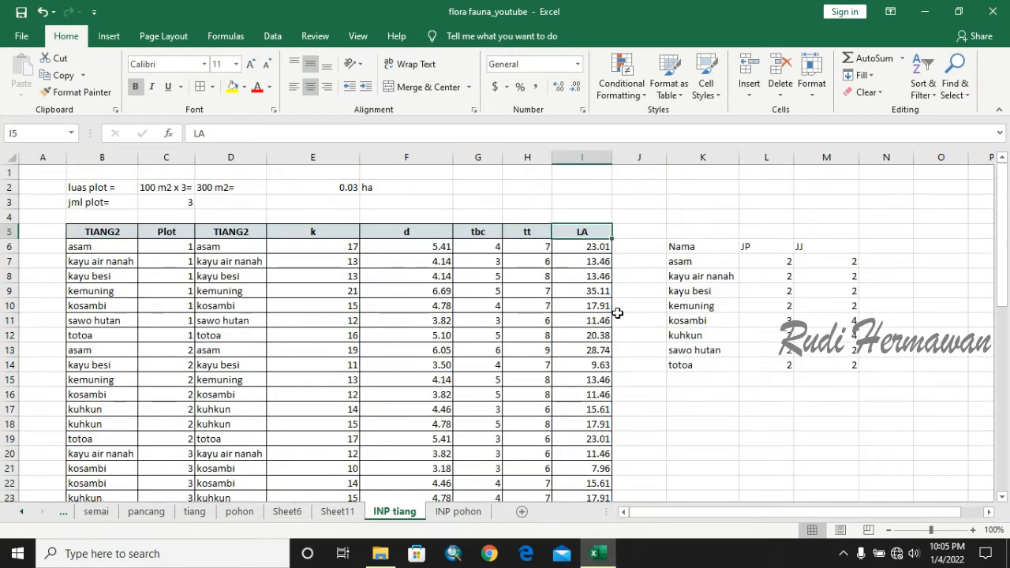
scroll(531, 295, "down", 2)
scroll(519, 294, "up", 2)
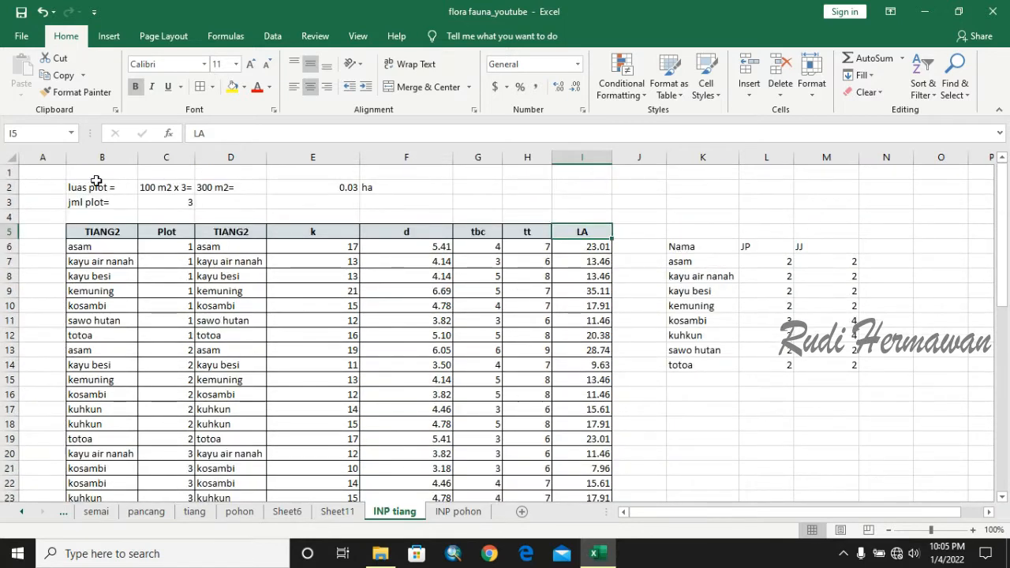
- Create a PivotTable on a new worksheet from the data table range B5:I25, headers included
left_click(83, 233)
scroll(604, 482, "down", 3)
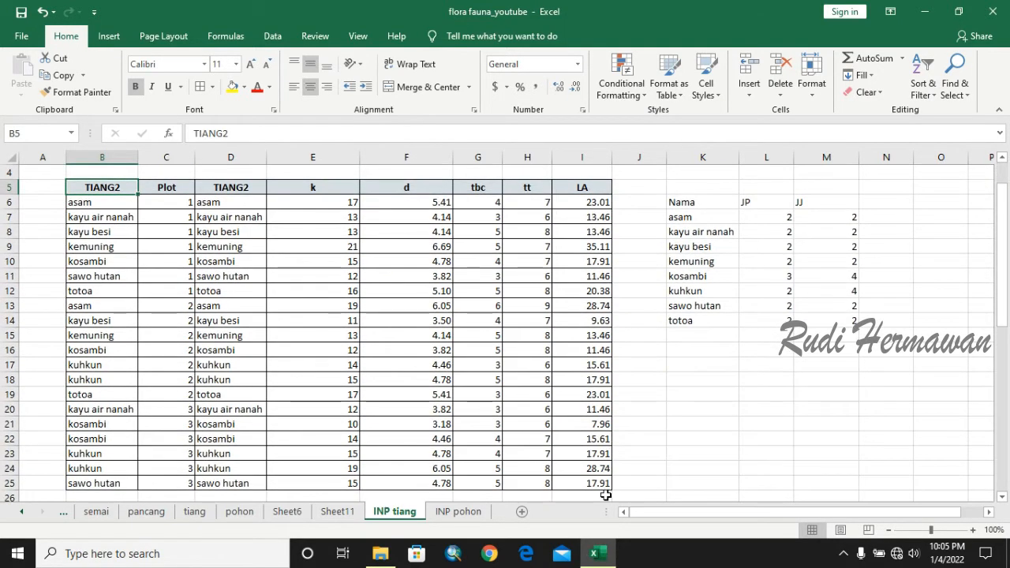
left_click(593, 395, "shift")
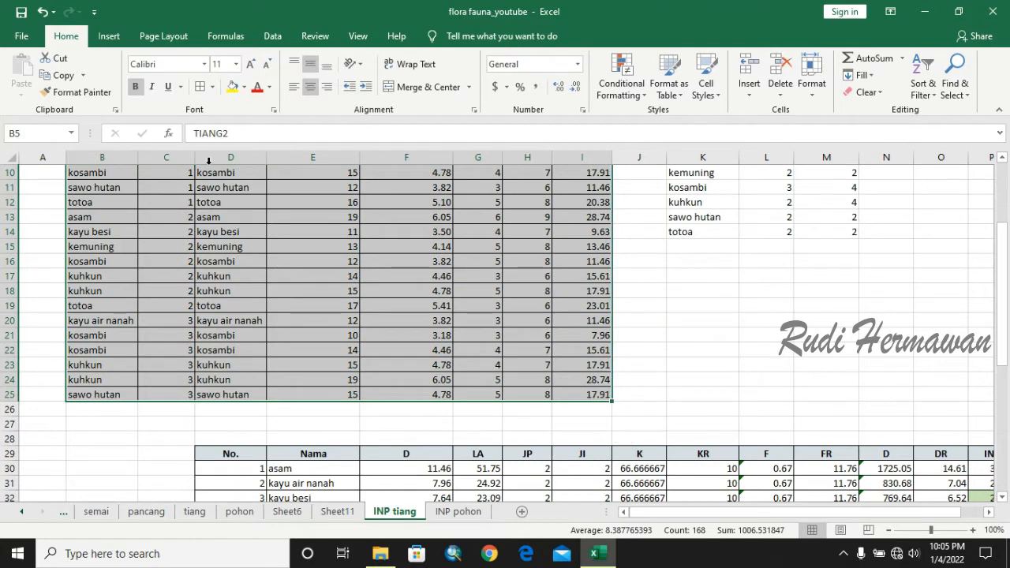
left_click(119, 39)
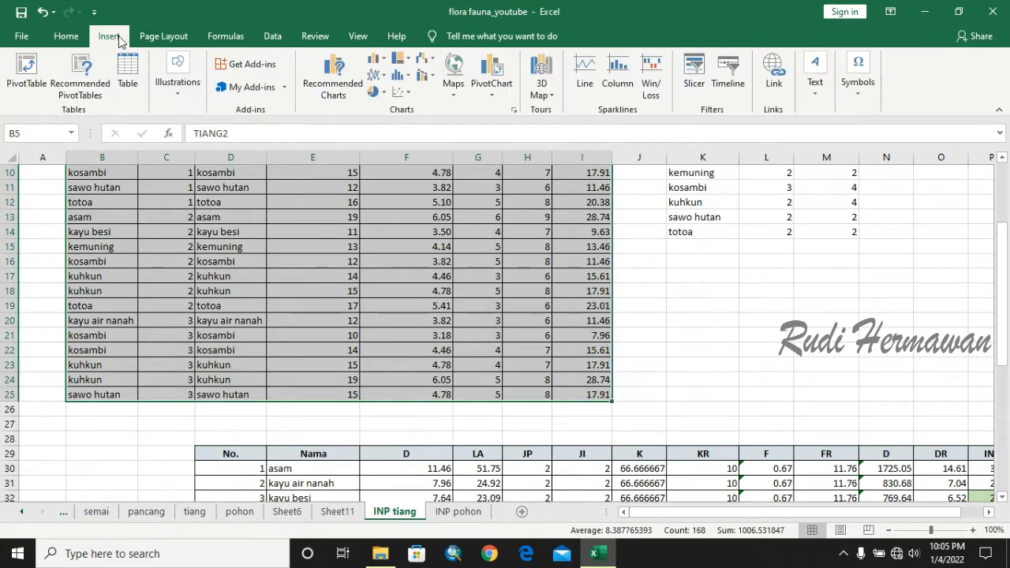
left_click(23, 75)
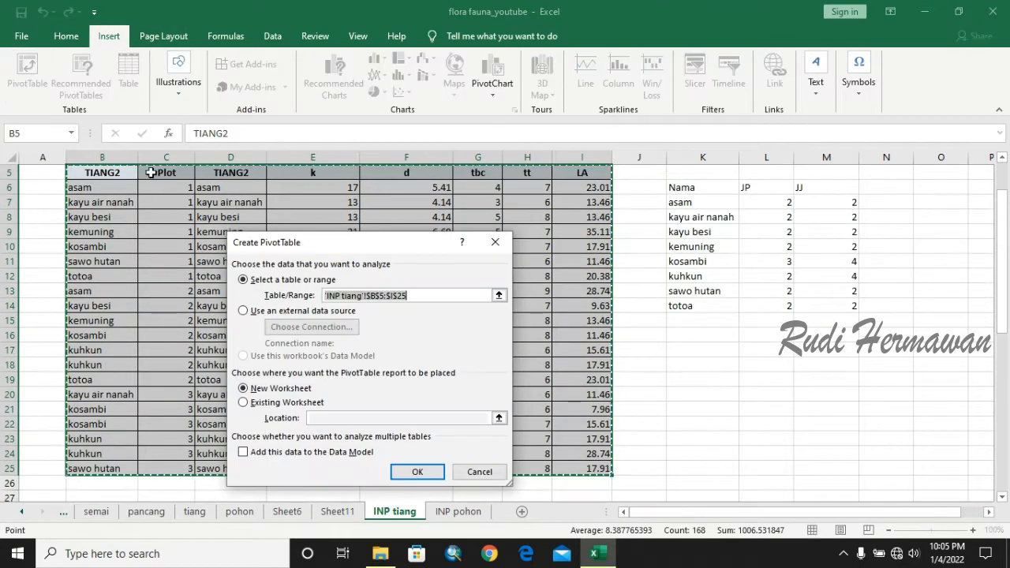
left_click(425, 471)
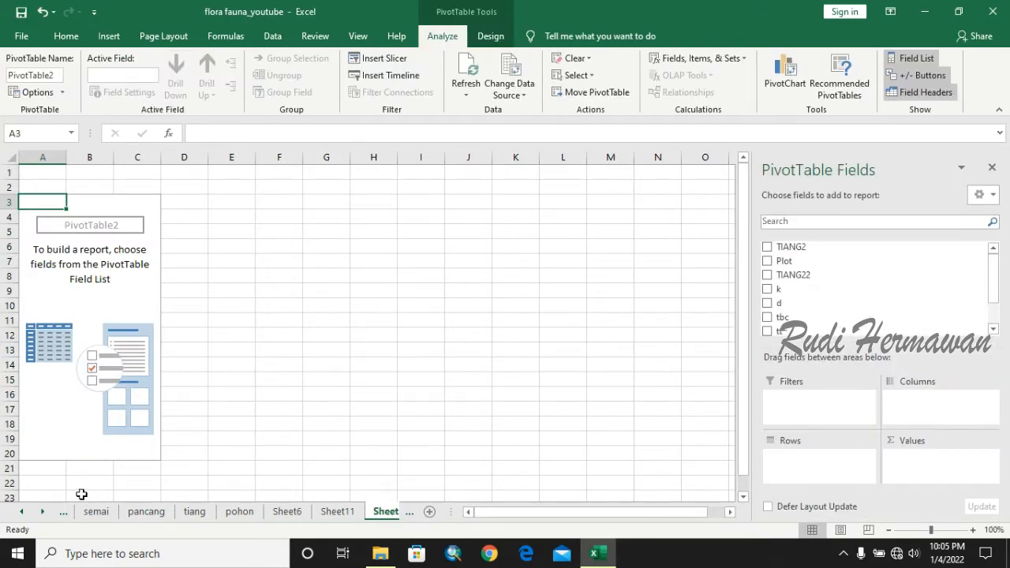
- Check the source table on INP tiang, and add the TIANG2 field to the rows of the PivotTable on Sheet3
left_click(44, 512)
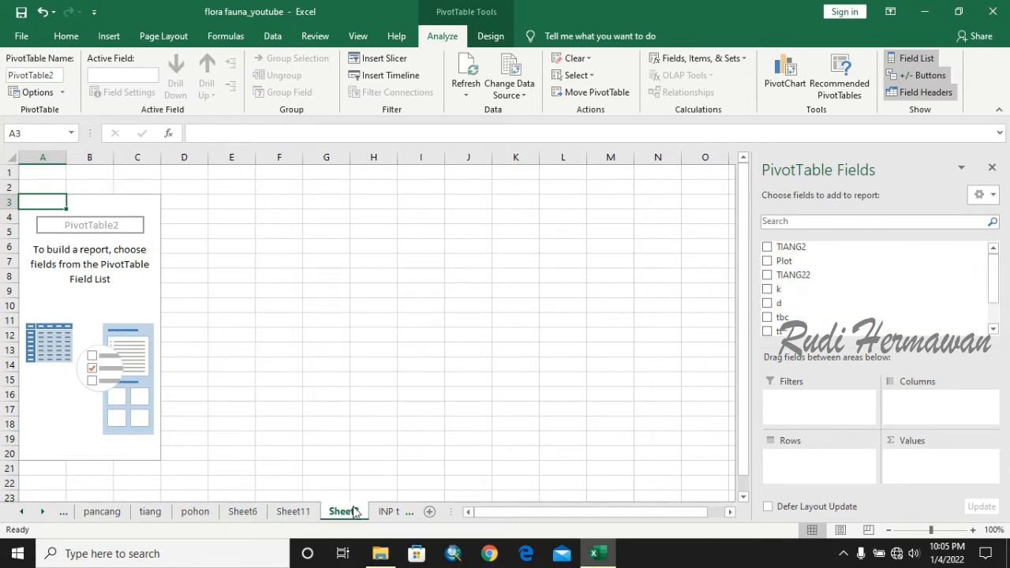
left_click(44, 512)
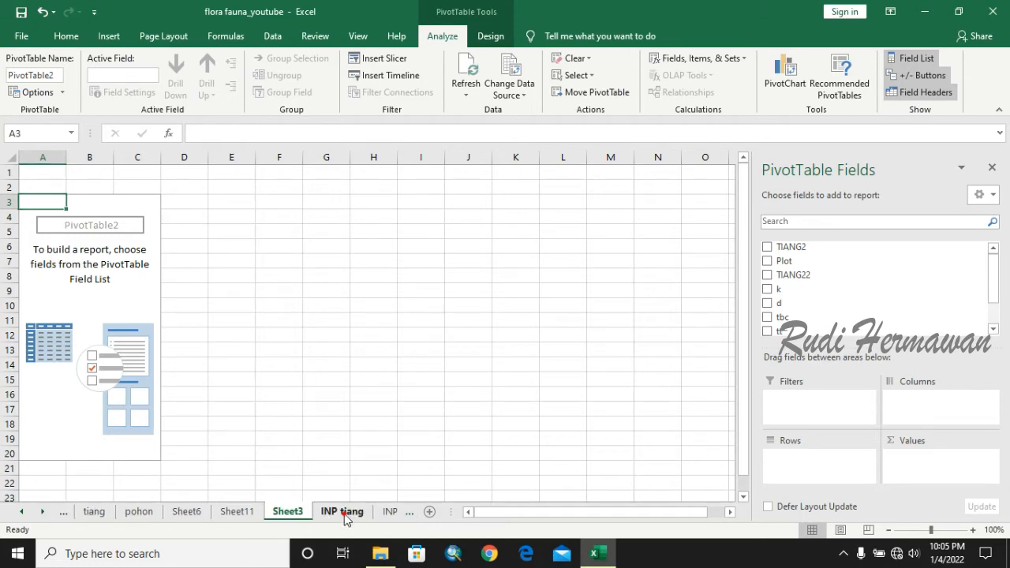
left_click(344, 514)
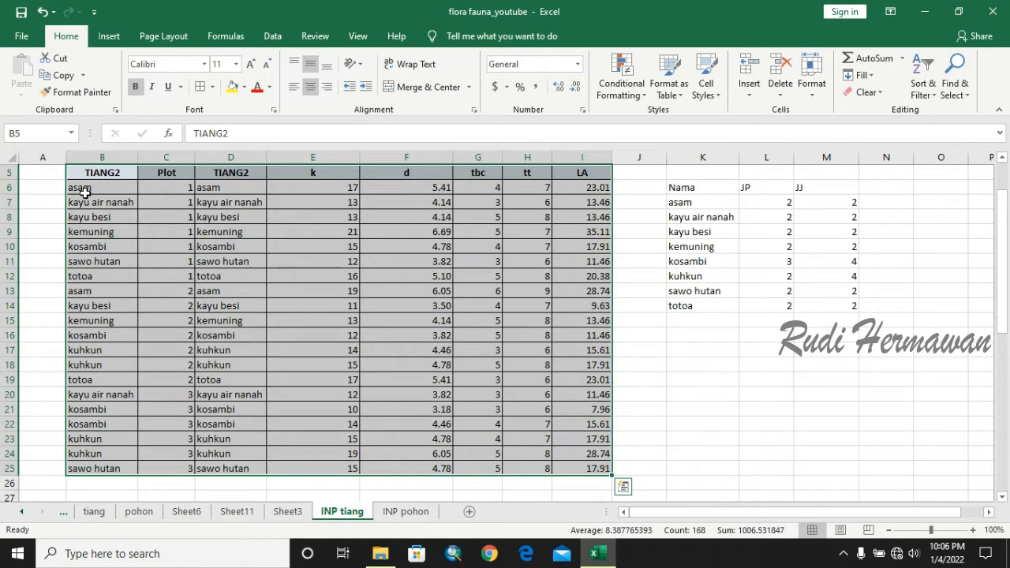
left_click(282, 509)
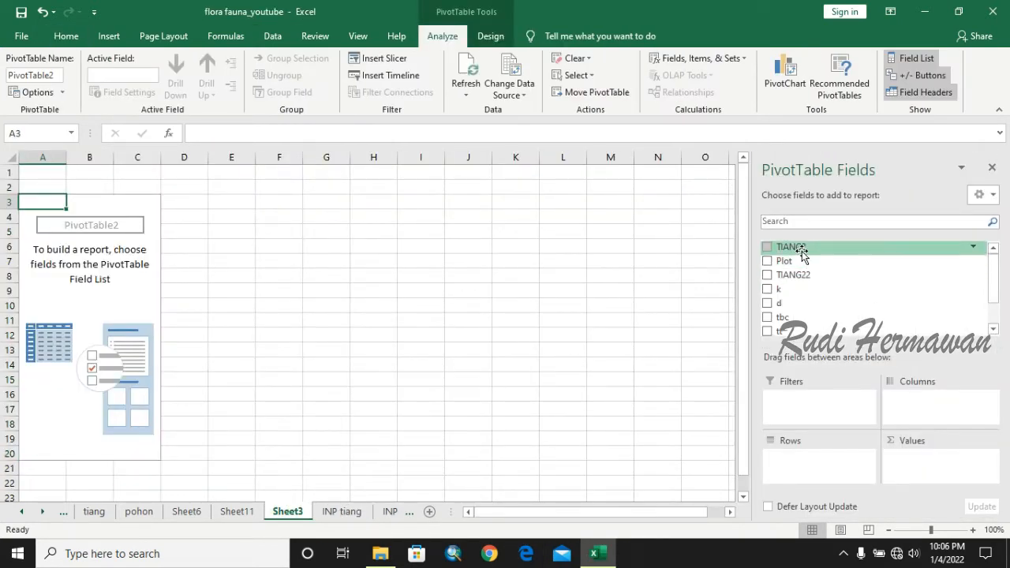
left_click_drag(801, 251, 801, 465)
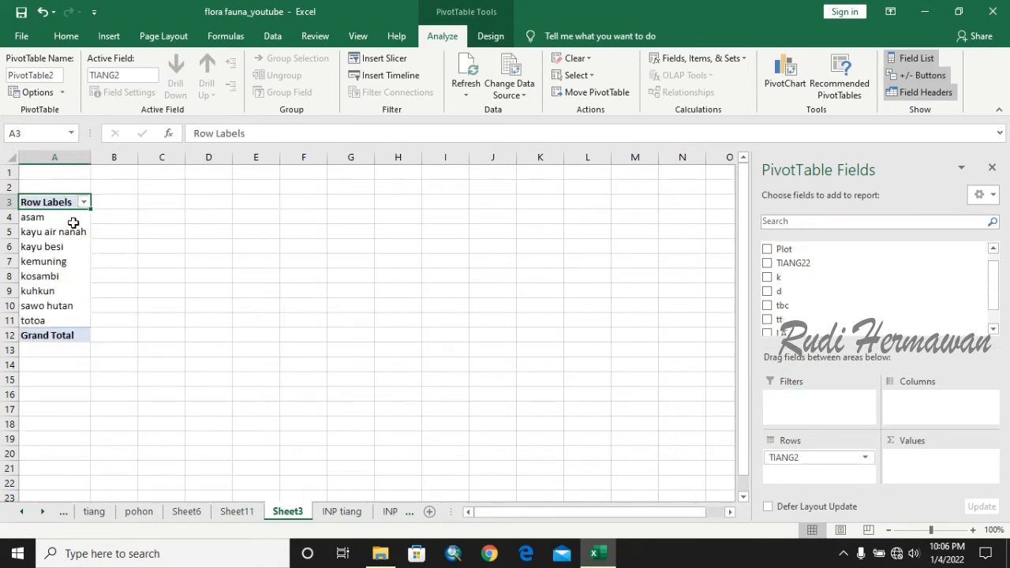
- Copy the eight species names, A4:A11, from the PivotTable on Sheet3 to the INP tiang sheet, starting at D54 below the existing tables
left_click(72, 223)
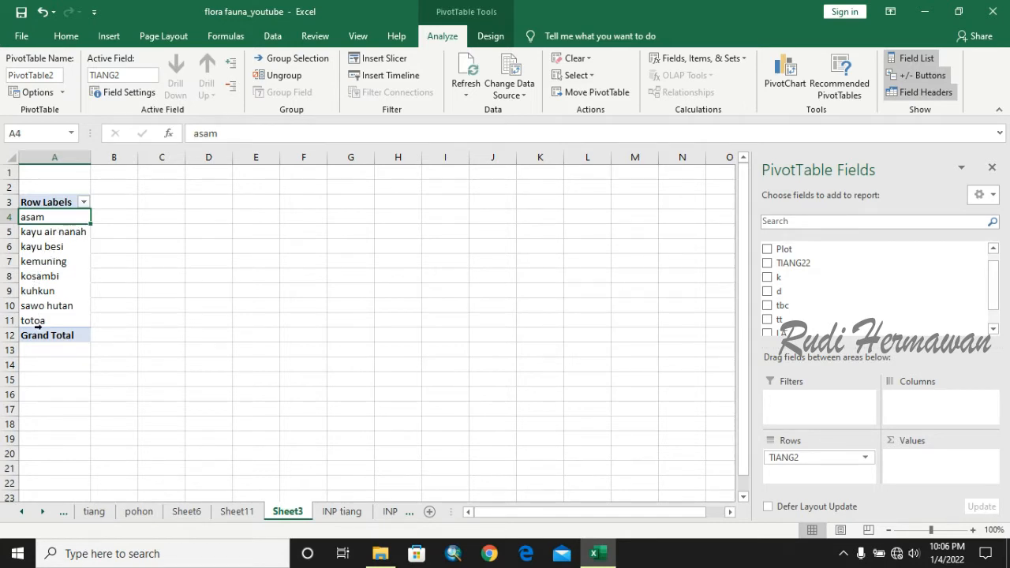
left_click(341, 511)
scroll(397, 430, "down", 2)
scroll(397, 432, "down", 4)
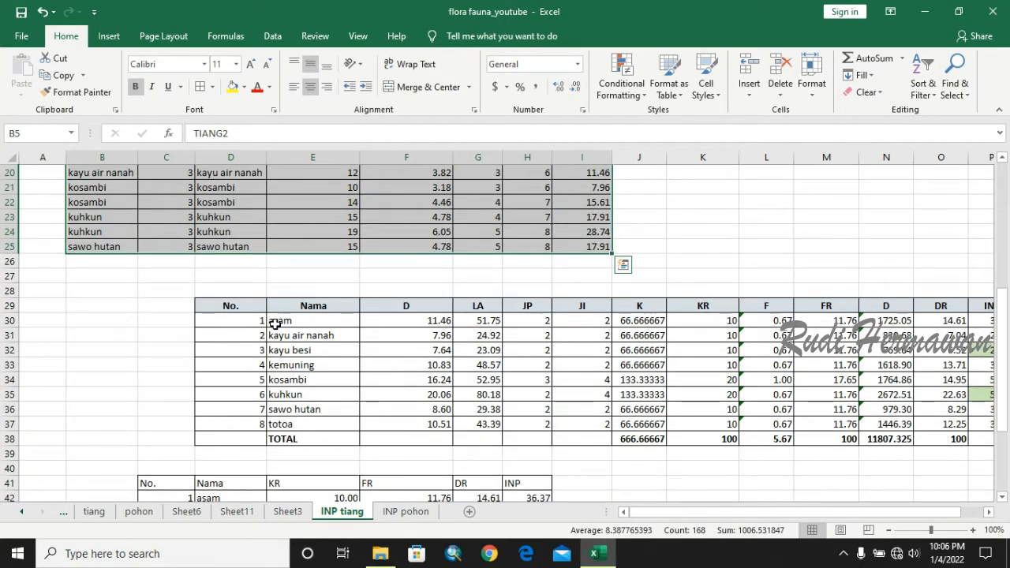
left_click(288, 511)
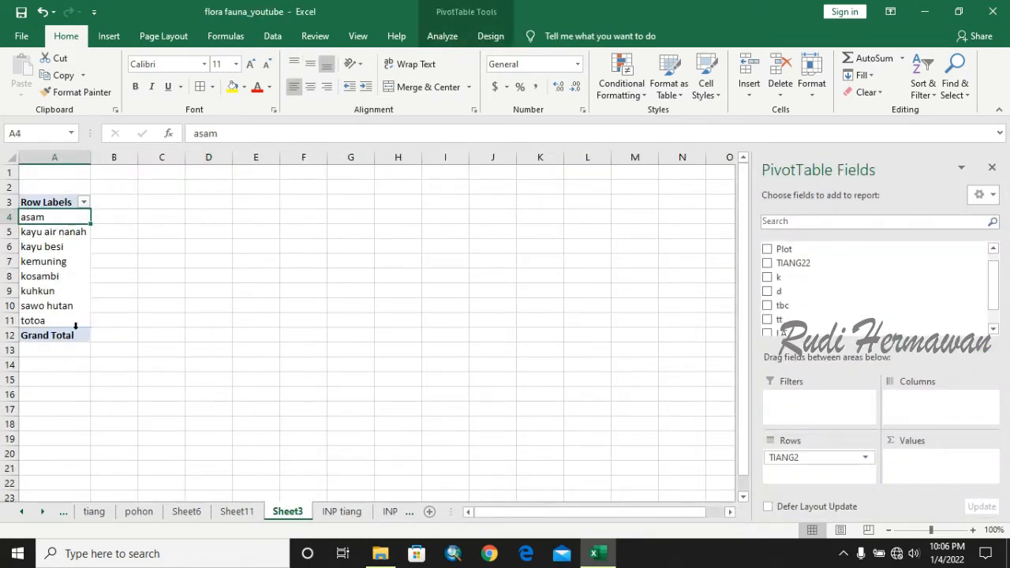
left_click_drag(68, 322, 115, 321)
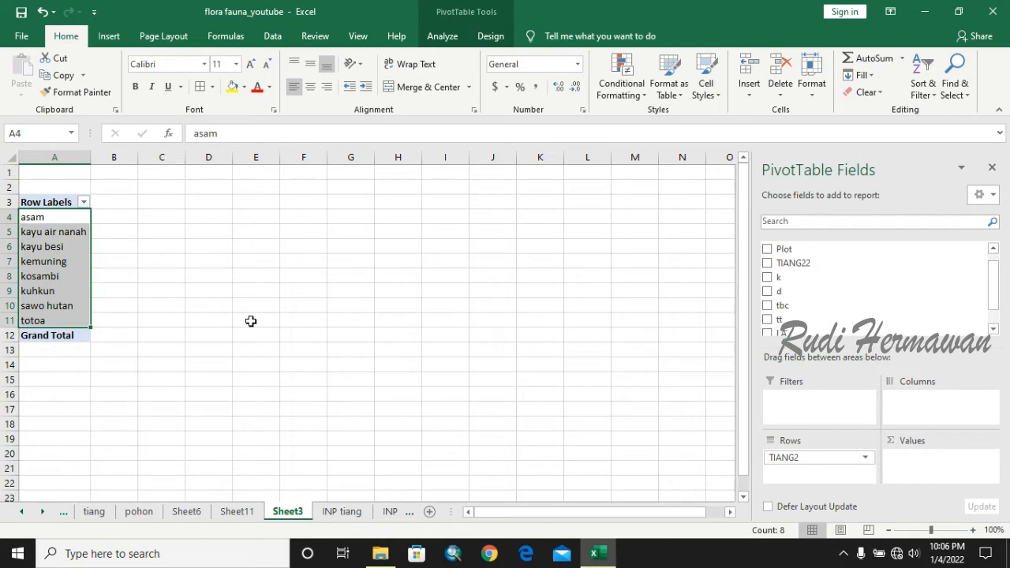
key("ctrl+c")
left_click(341, 511)
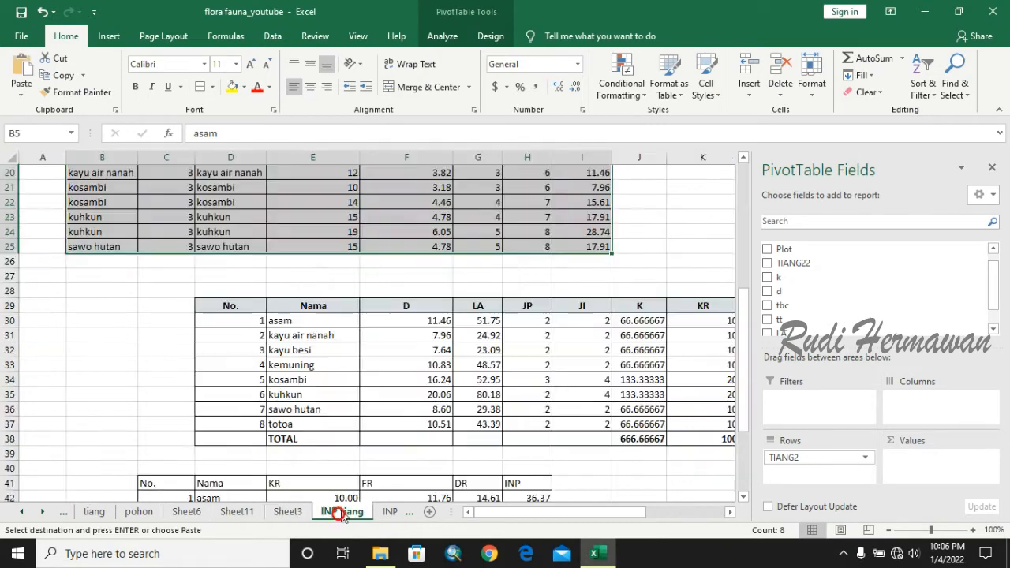
scroll(398, 430, "down", 1)
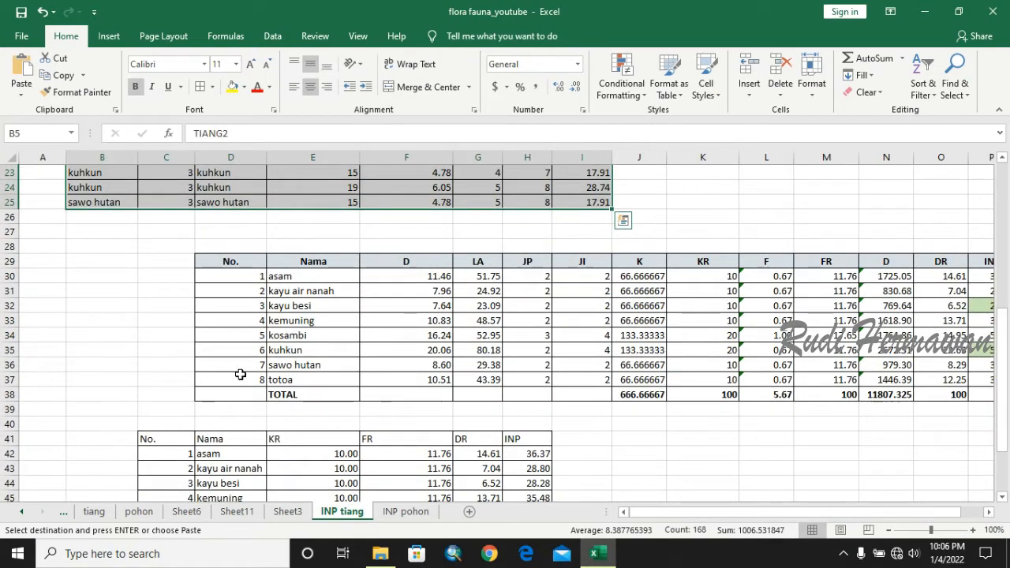
scroll(240, 375, "down", 2)
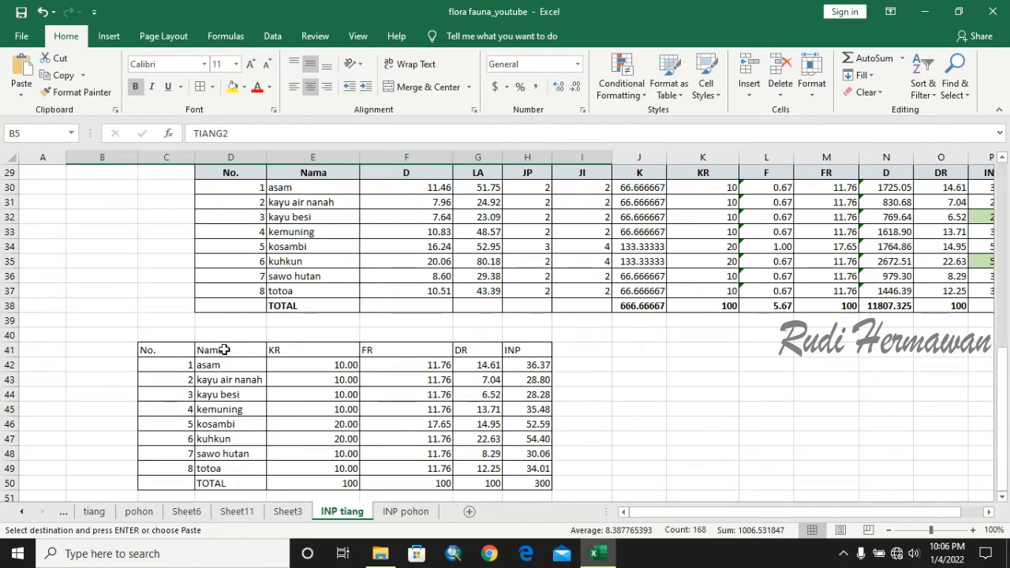
scroll(223, 349, "down", 3)
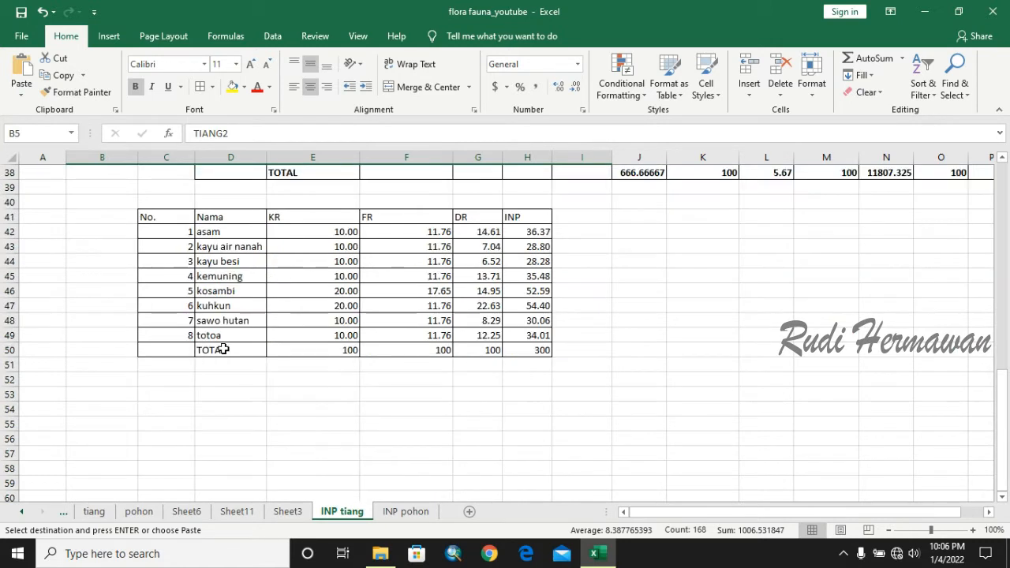
left_click(226, 408)
key("ctrl+v")
left_click(489, 409)
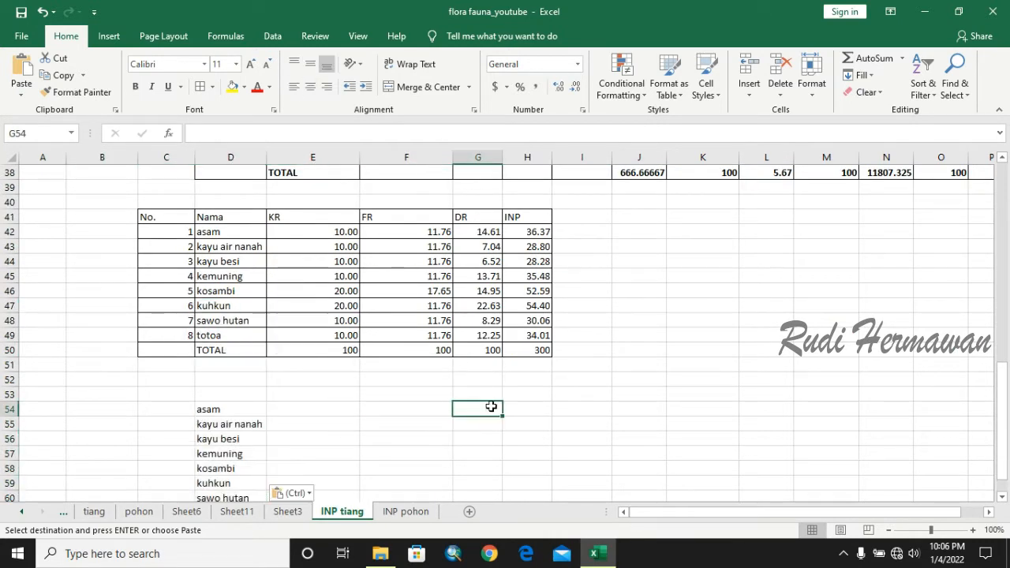
- Copy the header row from No. to INP, D29:P29, to C53 directly above the pasted species names
scroll(489, 409, "up", 5)
left_click(224, 259)
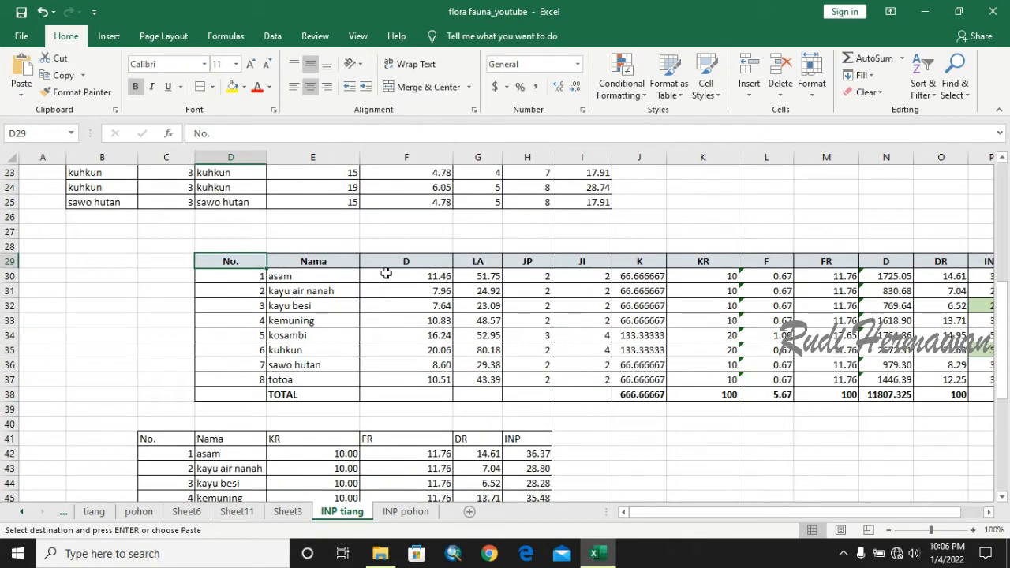
left_click(982, 261, "shift")
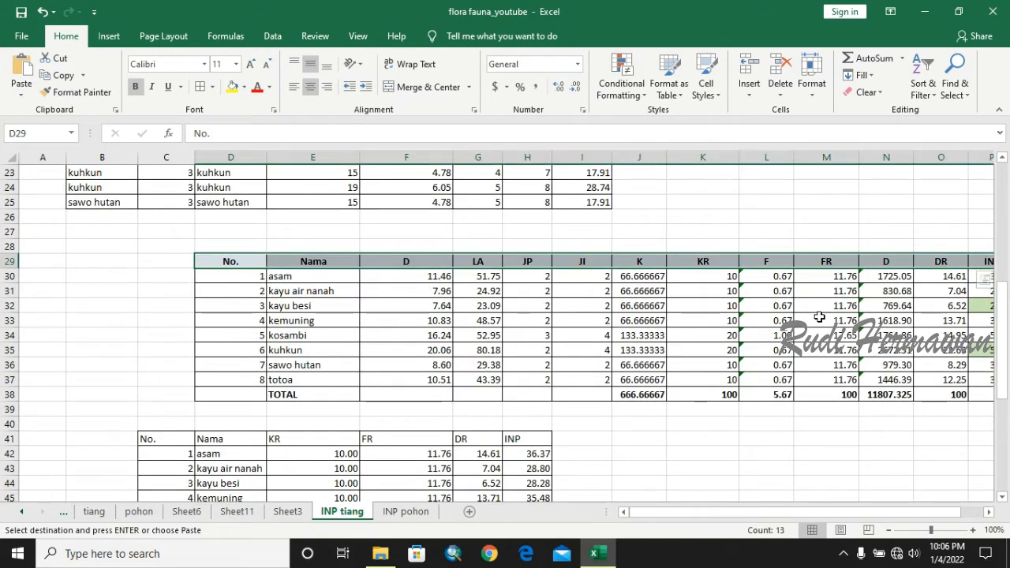
scroll(675, 413, "down", 4)
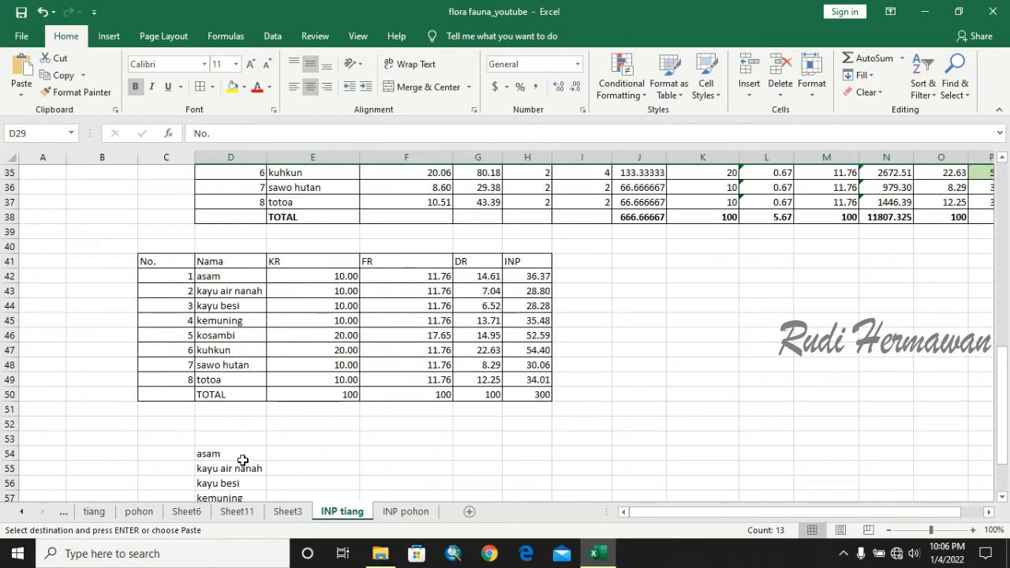
scroll(213, 440, "up", 2)
scroll(230, 376, "down", 2)
left_click(176, 443)
key("ctrl+v")
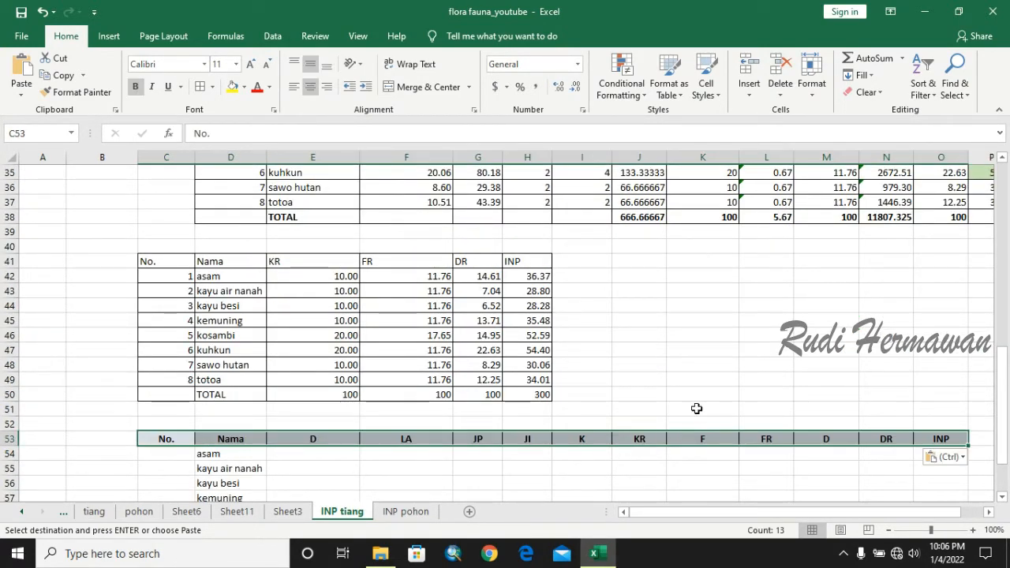
left_click(717, 378)
- Number the species 1 to 8 in the new table by copying C42:C49 into the No. column from C54
scroll(182, 400, "down", 3)
left_click(173, 325)
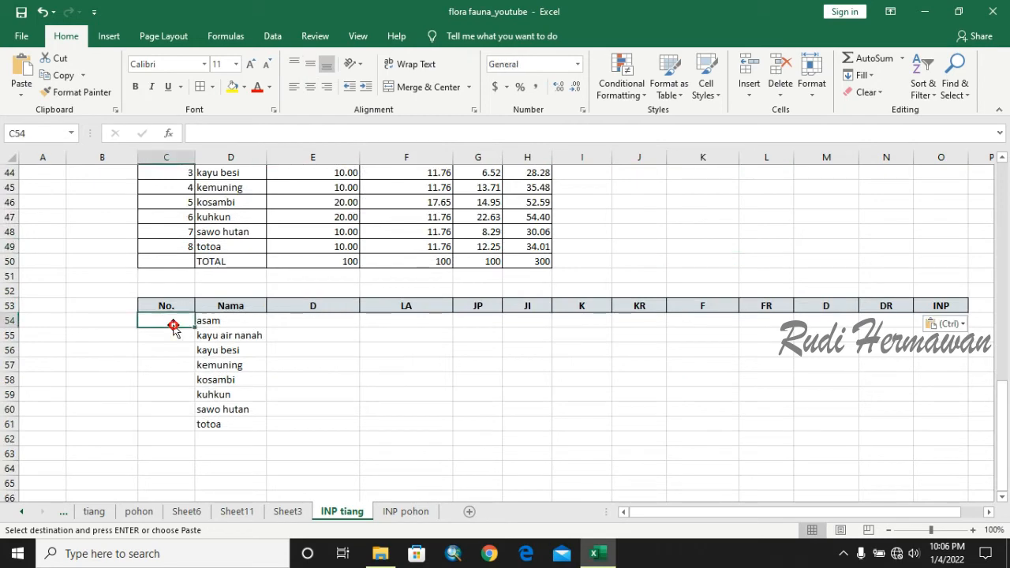
type("1")
key("Return")
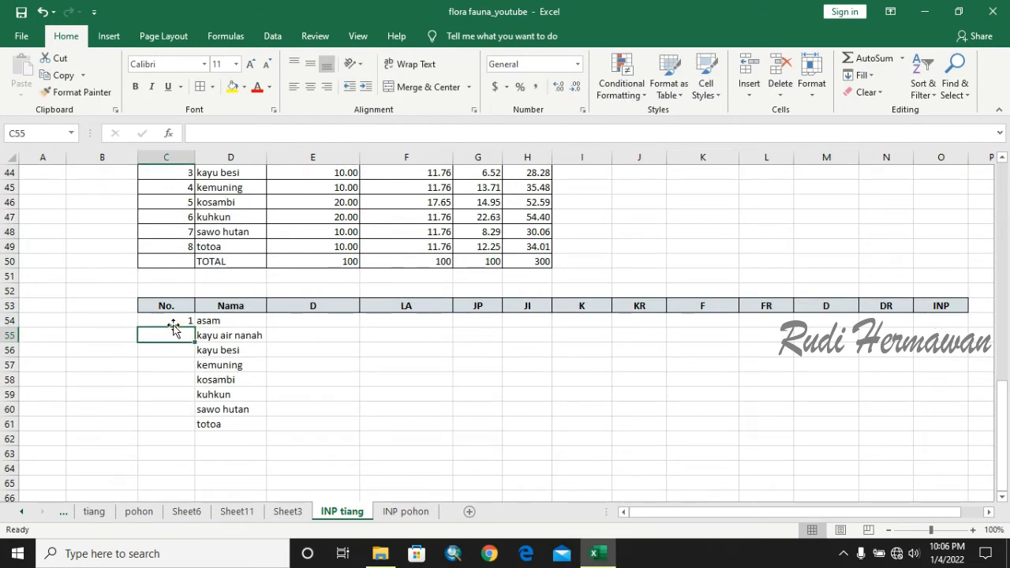
scroll(173, 330, "up", 3)
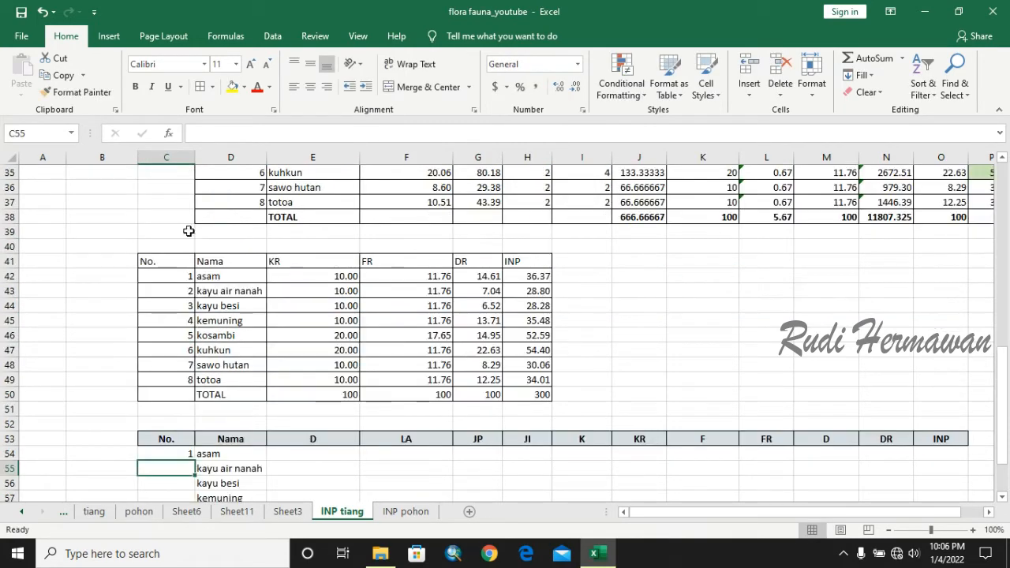
left_click(165, 276)
left_click(179, 380, "shift")
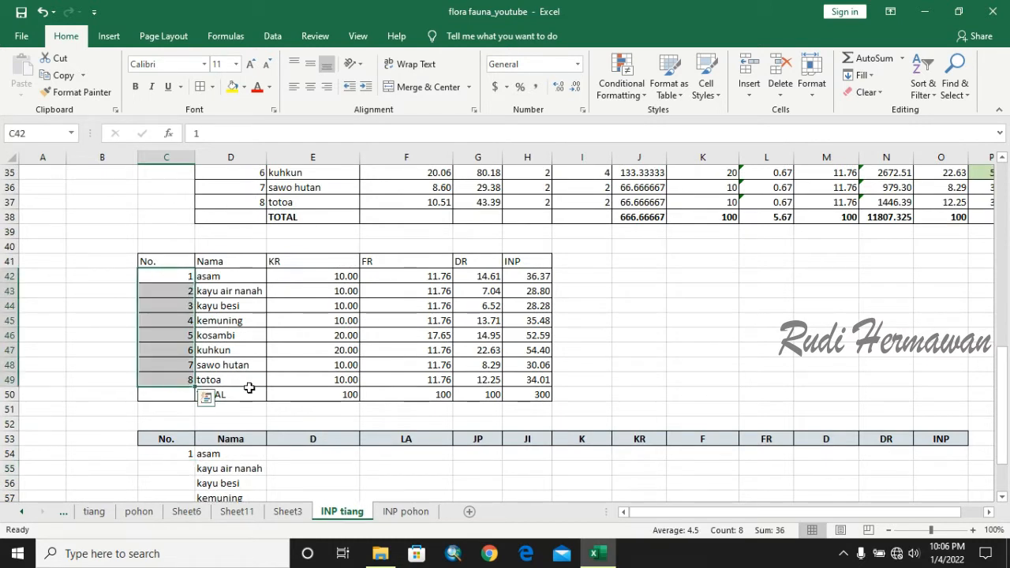
key("ctrl+c")
left_click(169, 457)
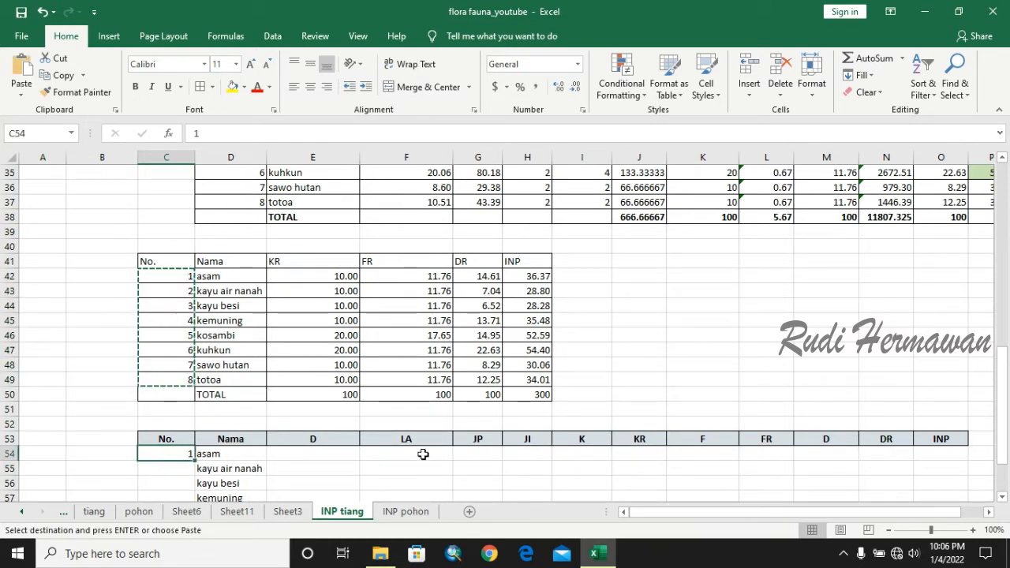
key("ctrl+v")
scroll(449, 439, "down", 3)
left_click(448, 425)
key("Escape")
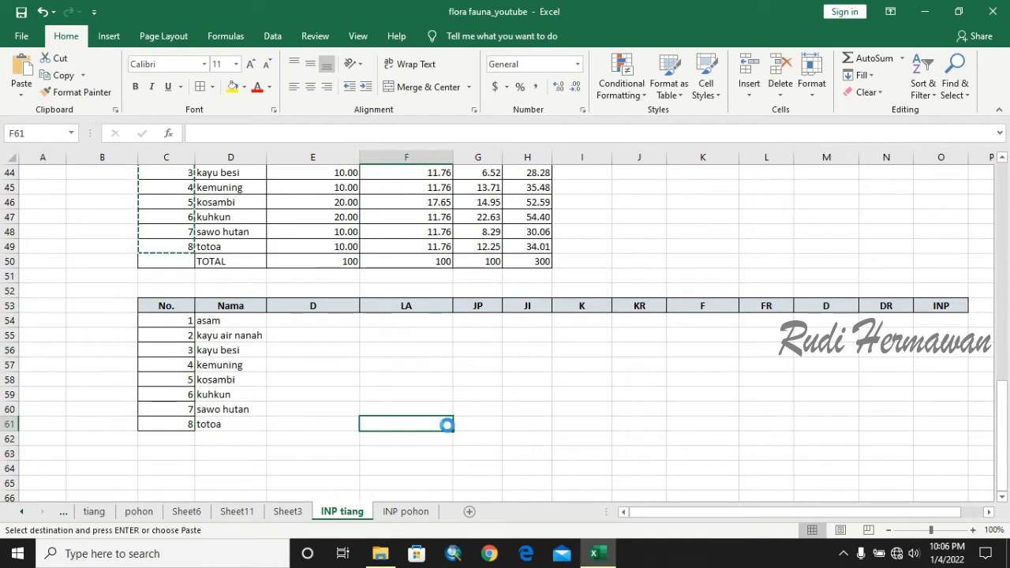
left_click(478, 365)
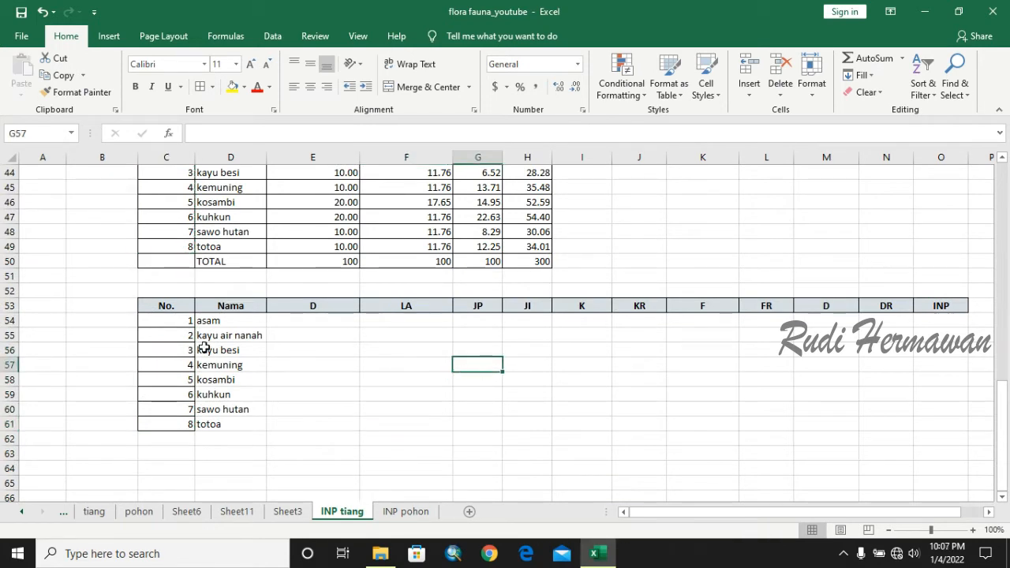
- Apply borders to every cell of the new summary table, C53:O61
left_click(168, 307)
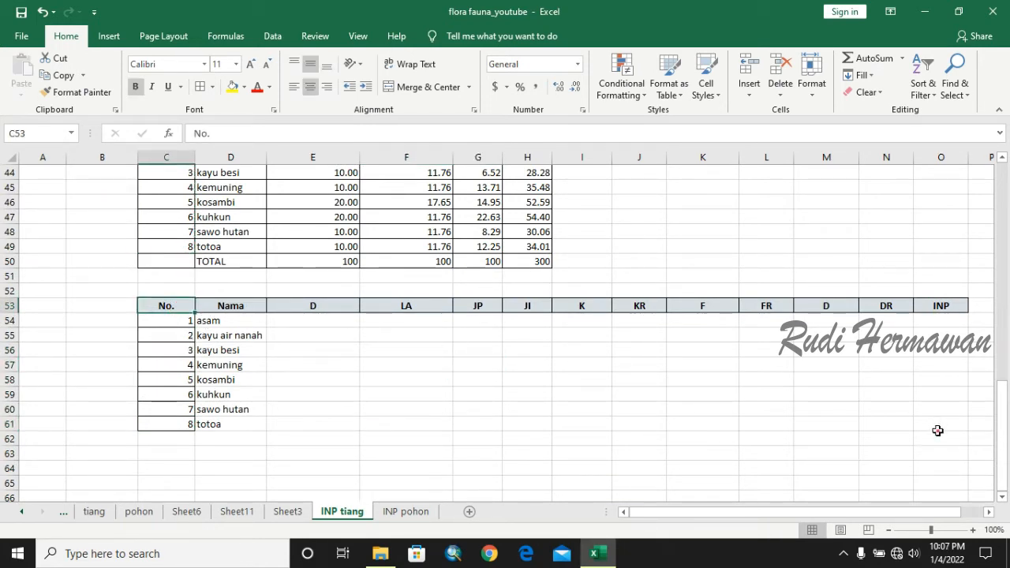
left_click(937, 431, "shift")
left_click(200, 86)
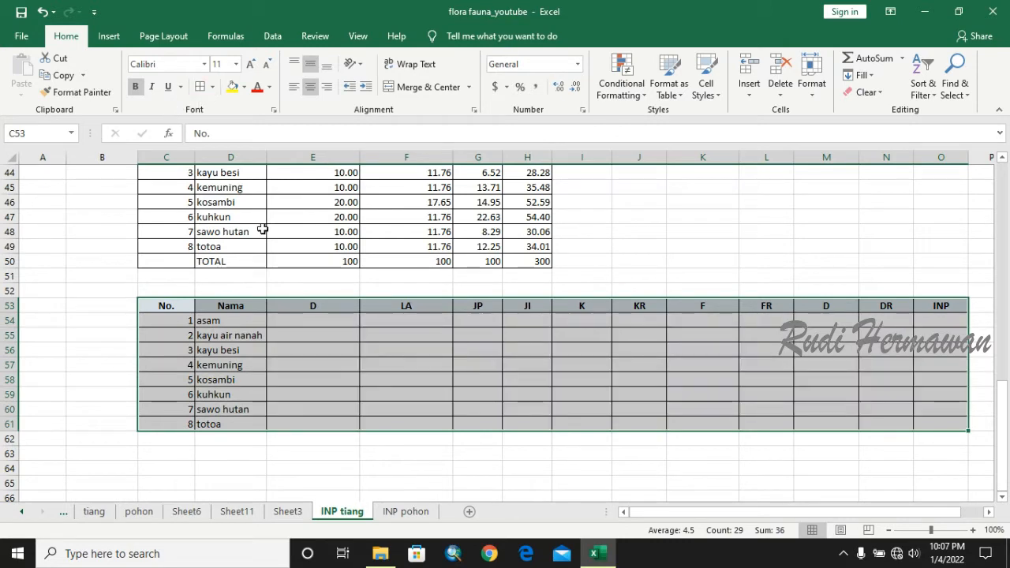
- Add the d field to the values of the PivotTable on Sheet3, summed per species
left_click(319, 316)
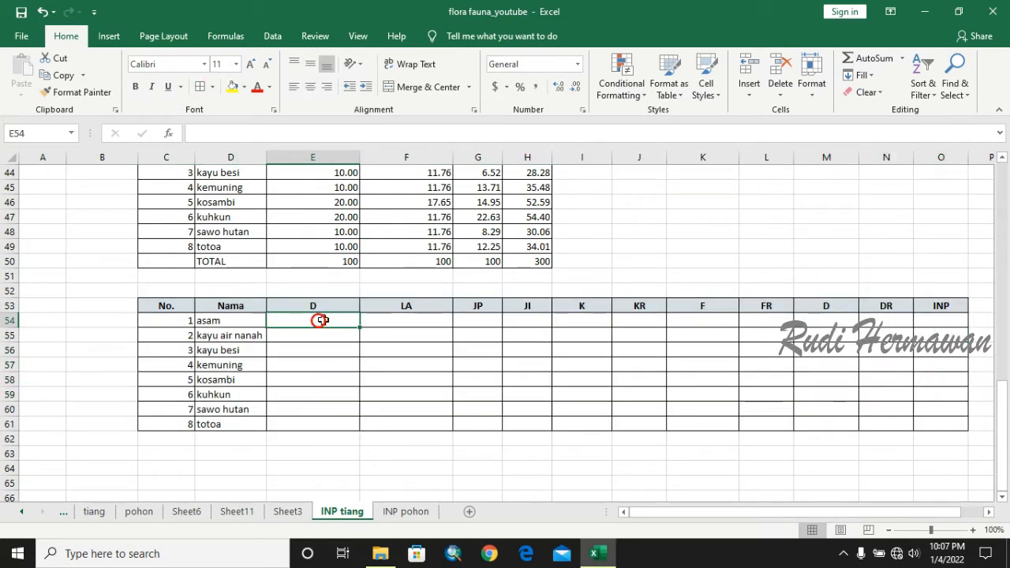
left_click(292, 511)
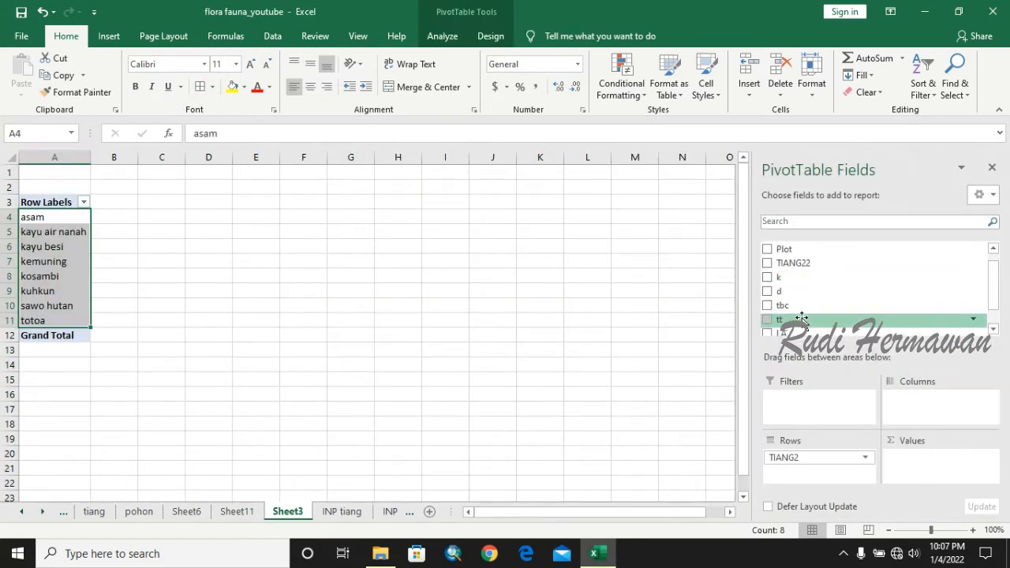
left_click_drag(805, 294, 902, 478)
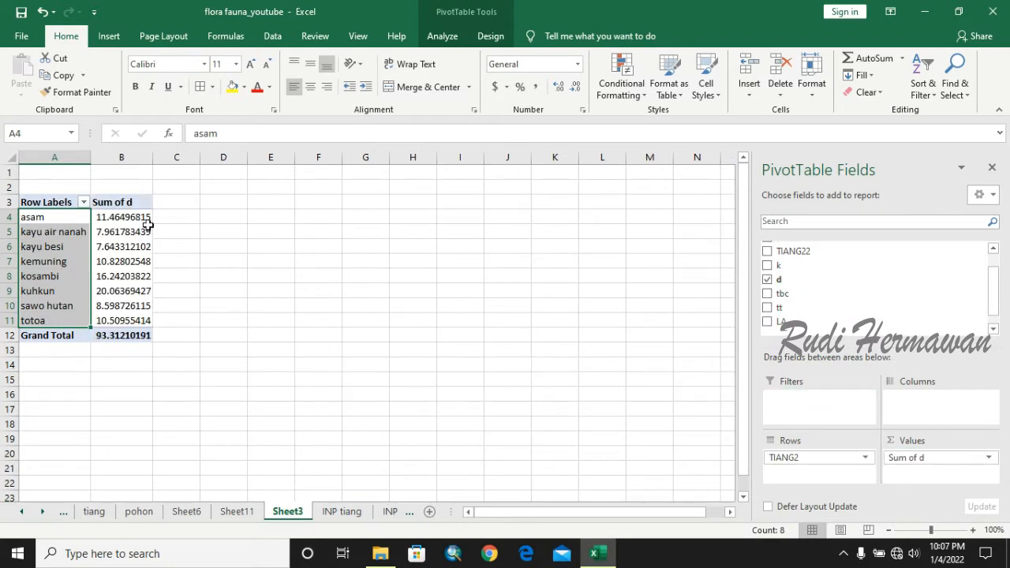
- Copy the Sum of d values, B4:B11, from Sheet3 into the D column of the new INP tiang table, E54:E61
left_click(146, 222)
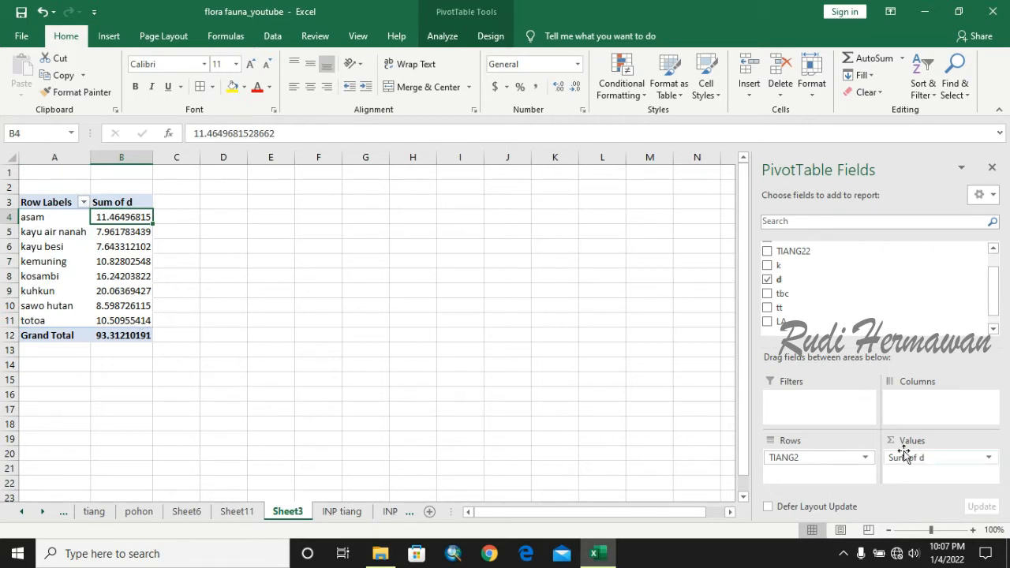
left_click(130, 320, "shift")
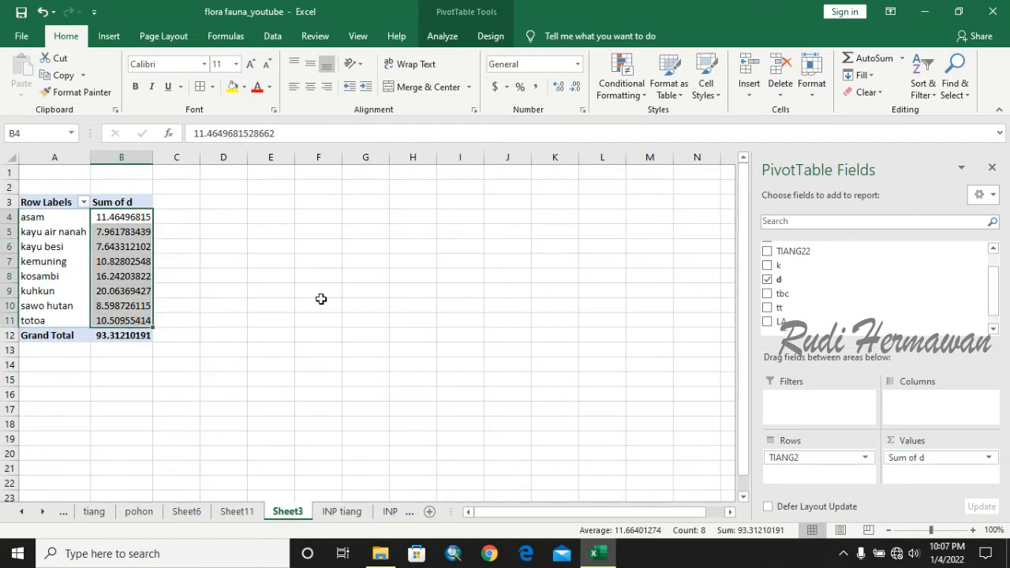
key("ctrl+c")
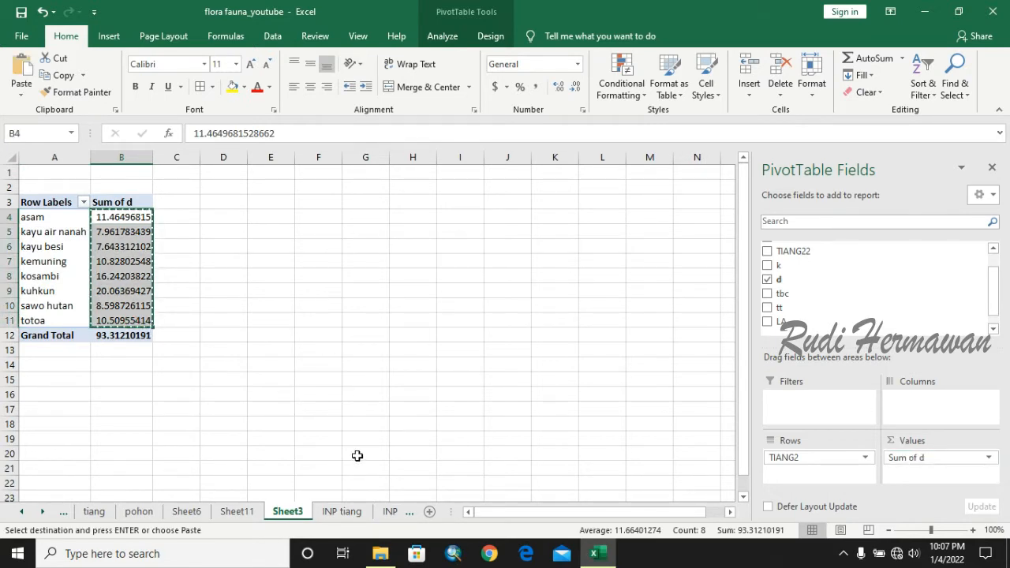
left_click(341, 511)
key("ctrl+v")
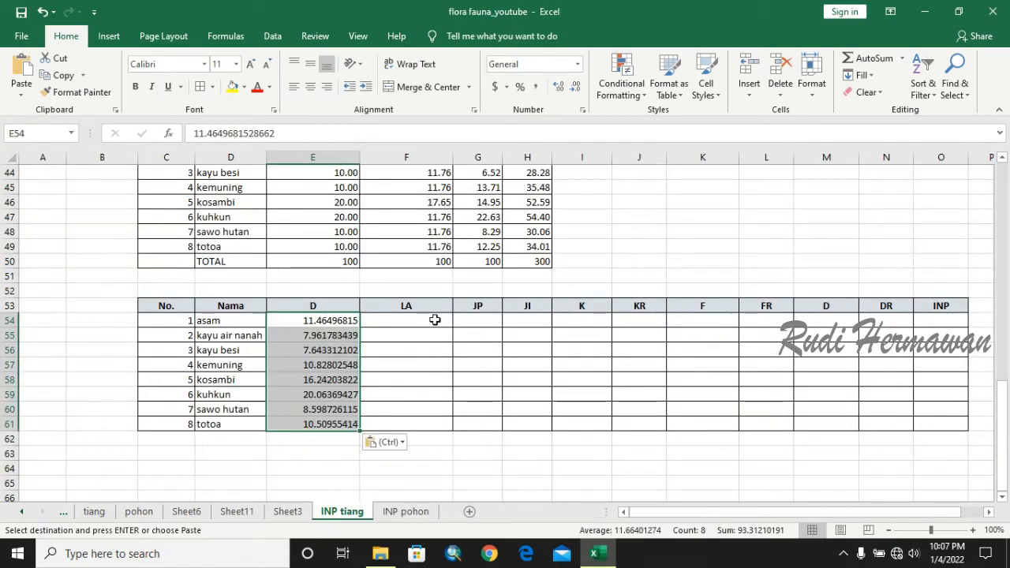
- Check the D column of the finished table above, and reduce the new D values in E54:E61 to two decimal places
scroll(437, 318, "up", 3)
scroll(437, 317, "down", 2)
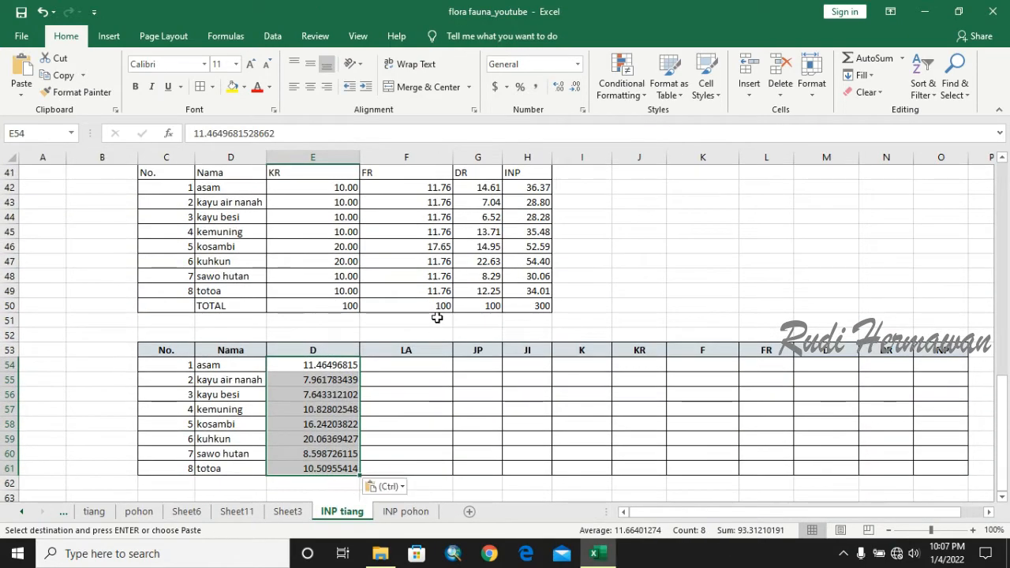
scroll(437, 317, "up", 7)
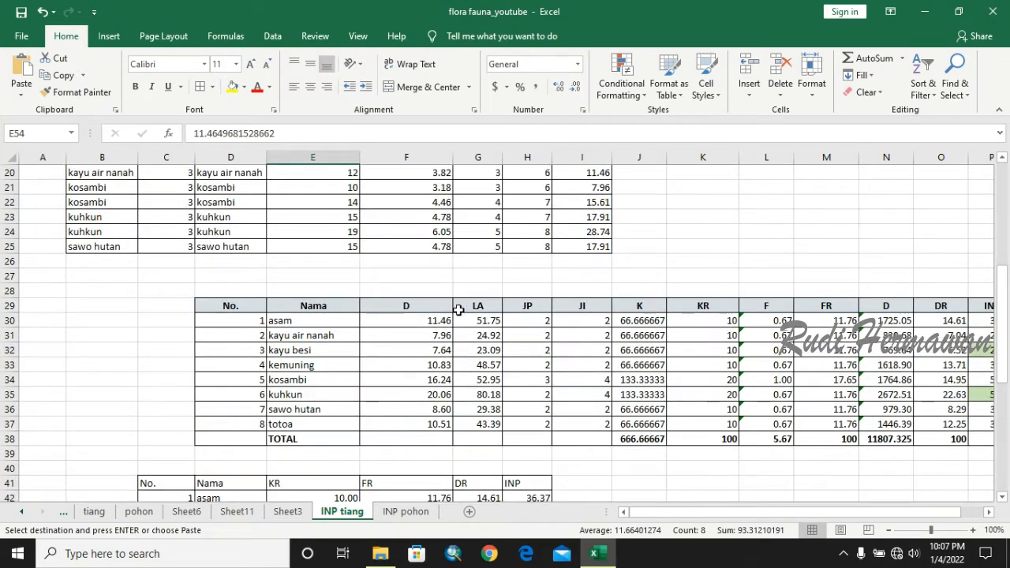
scroll(432, 323, "down", 6)
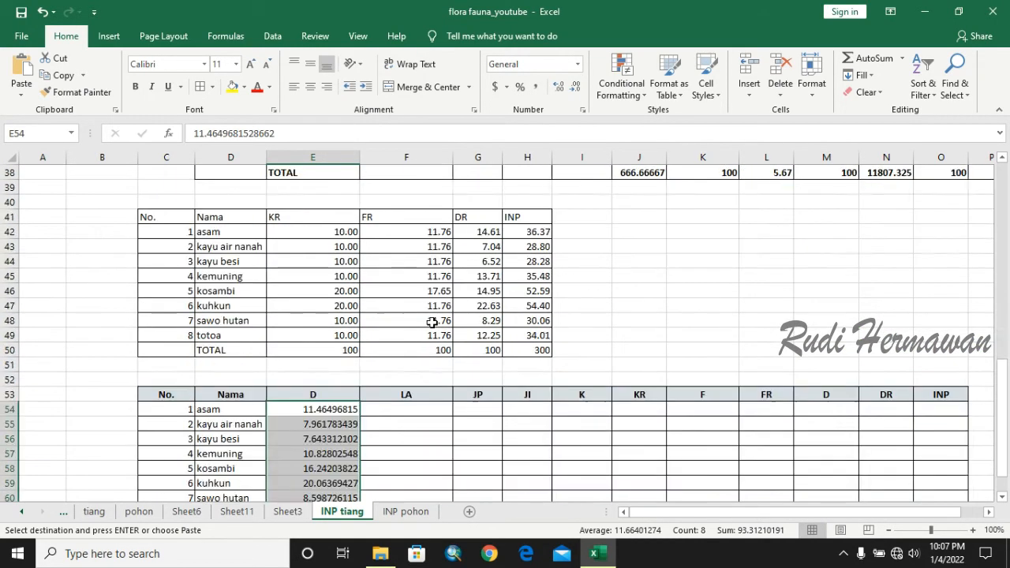
scroll(395, 322, "down", 1)
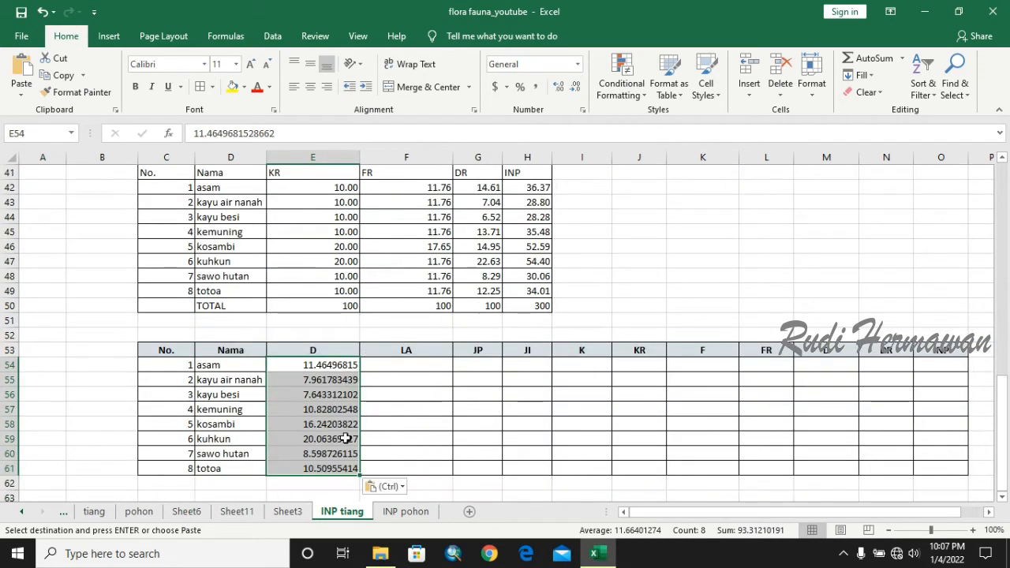
left_click(578, 86)
left_click(578, 85)
left_click(577, 85)
left_click(578, 85)
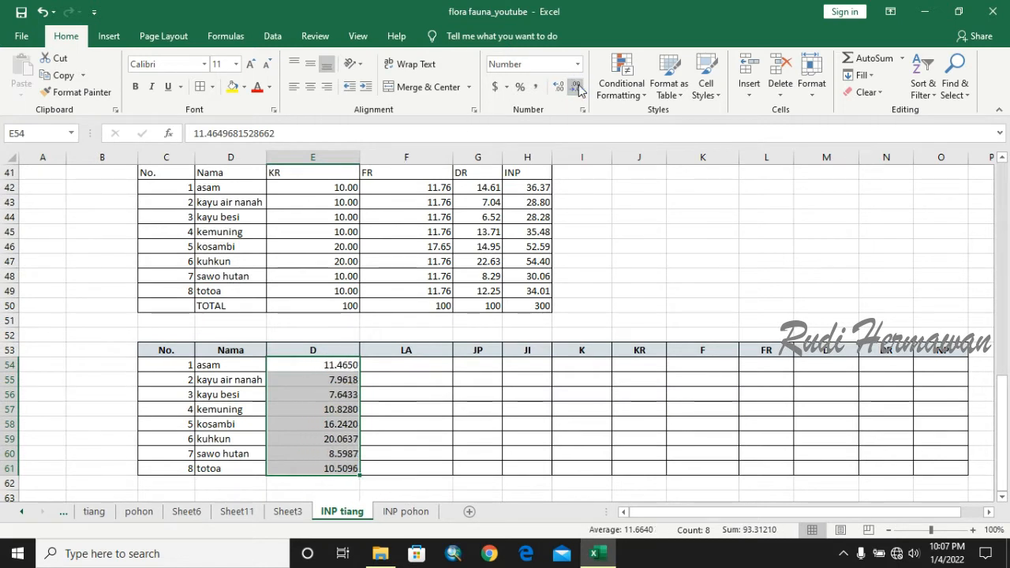
left_click(578, 85)
left_click(578, 85)
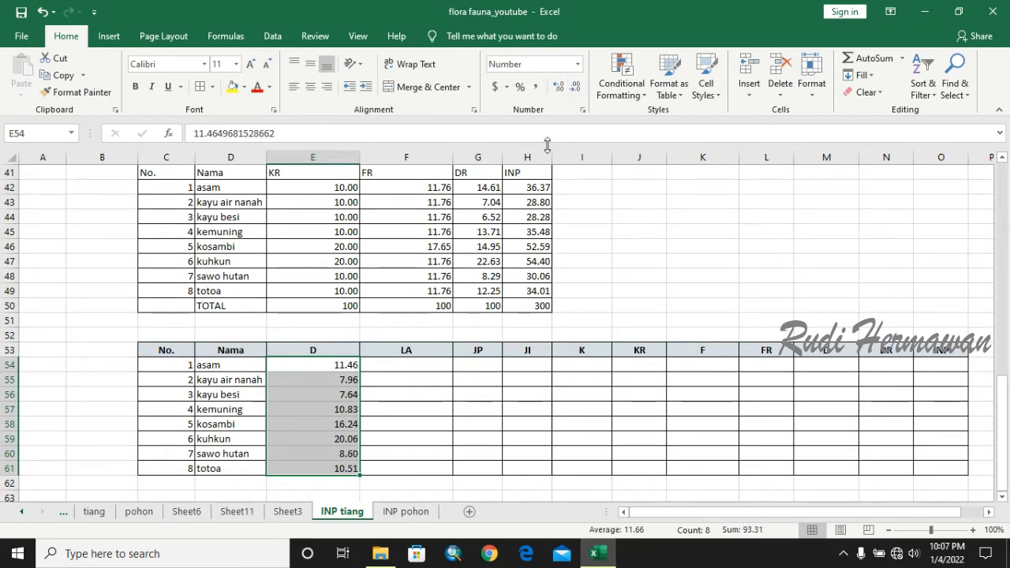
- Add the LA field to the values of the PivotTable on Sheet3, summed per species
left_click(448, 439)
scroll(363, 411, "down", 1)
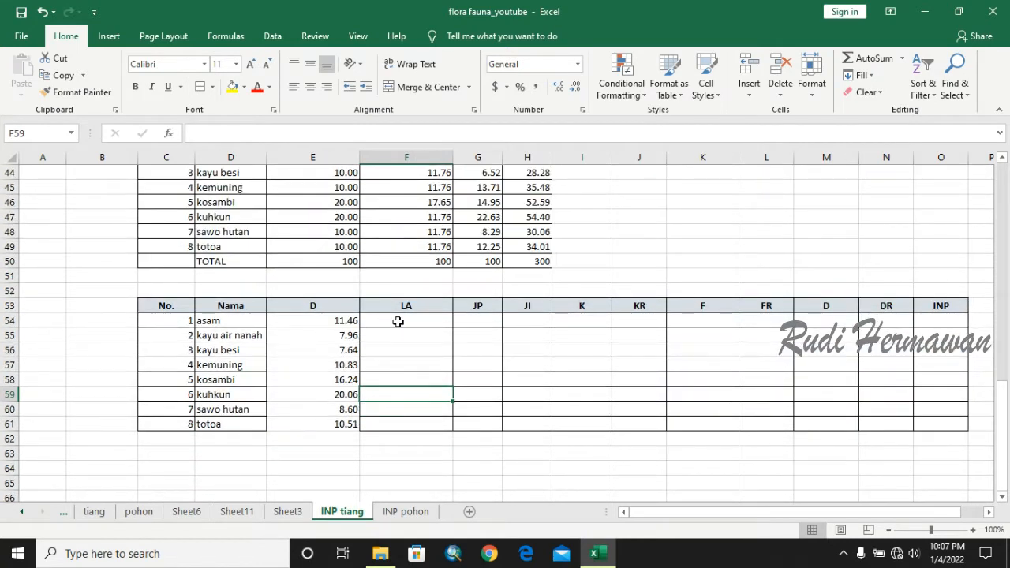
left_click(286, 512)
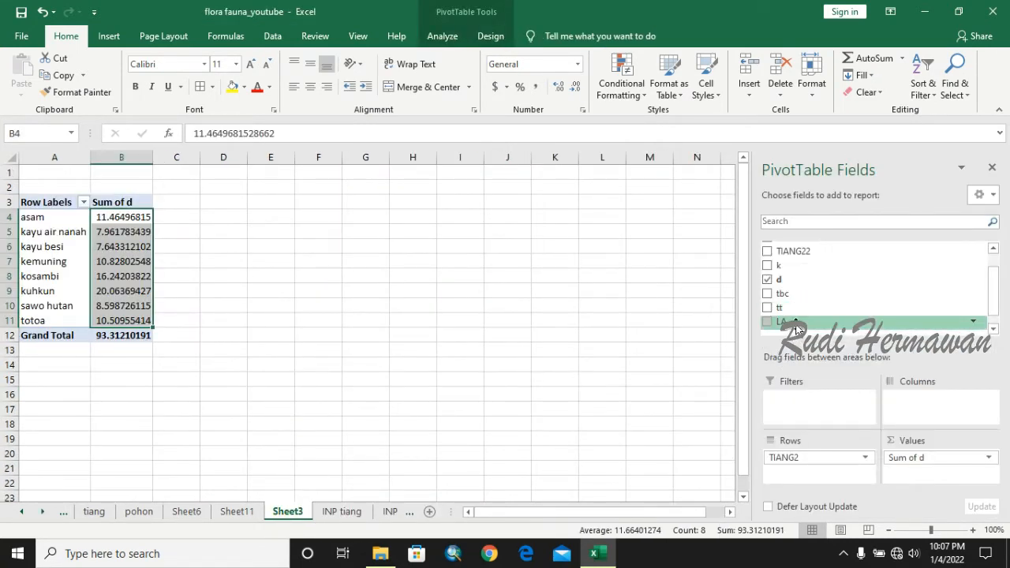
left_click_drag(796, 322, 895, 467)
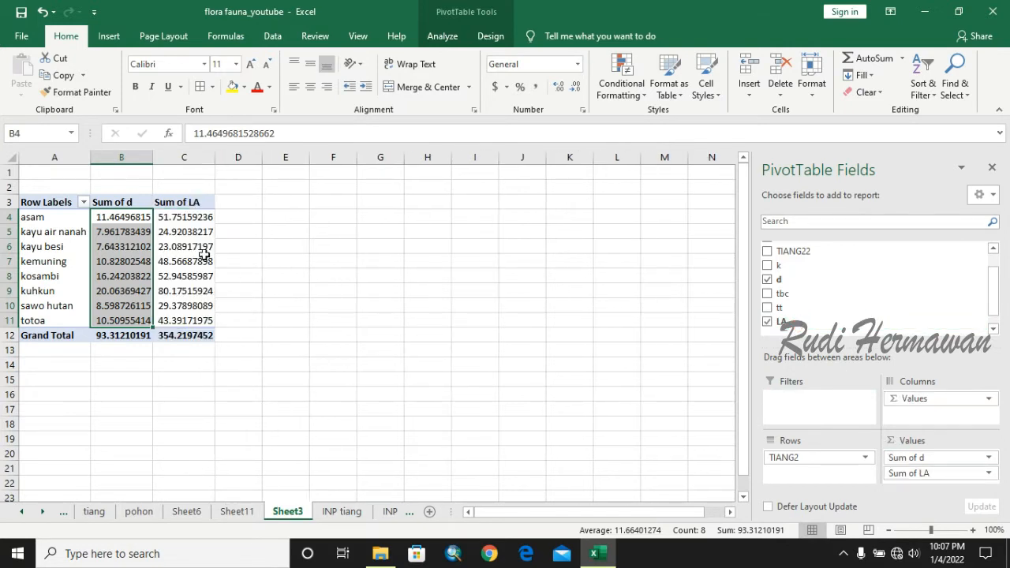
- Copy the Sum of LA values, C4:C11, from Sheet3 into the LA column of the new INP tiang table, F54:F61
left_click_drag(188, 221, 198, 321)
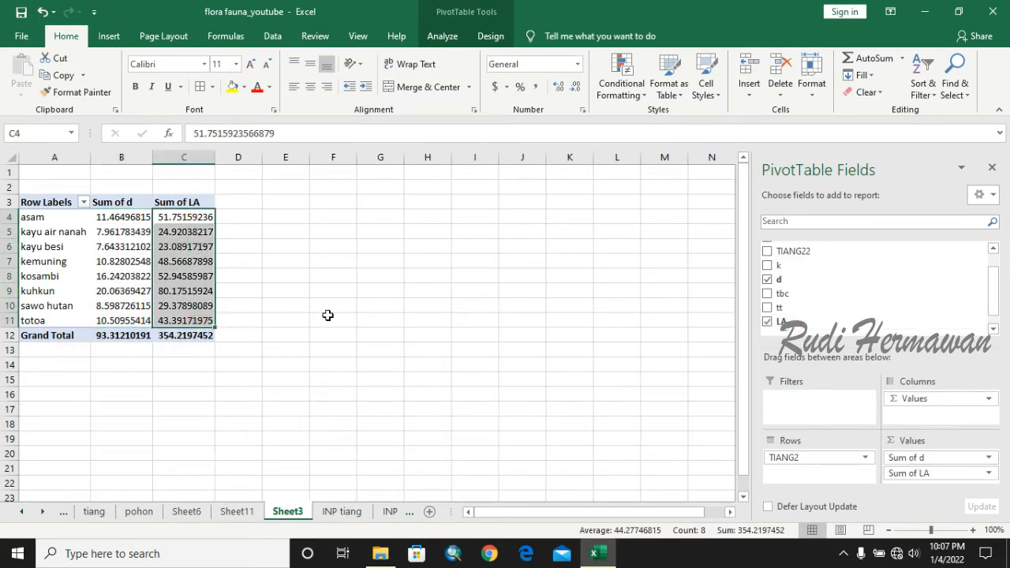
key("ctrl+c")
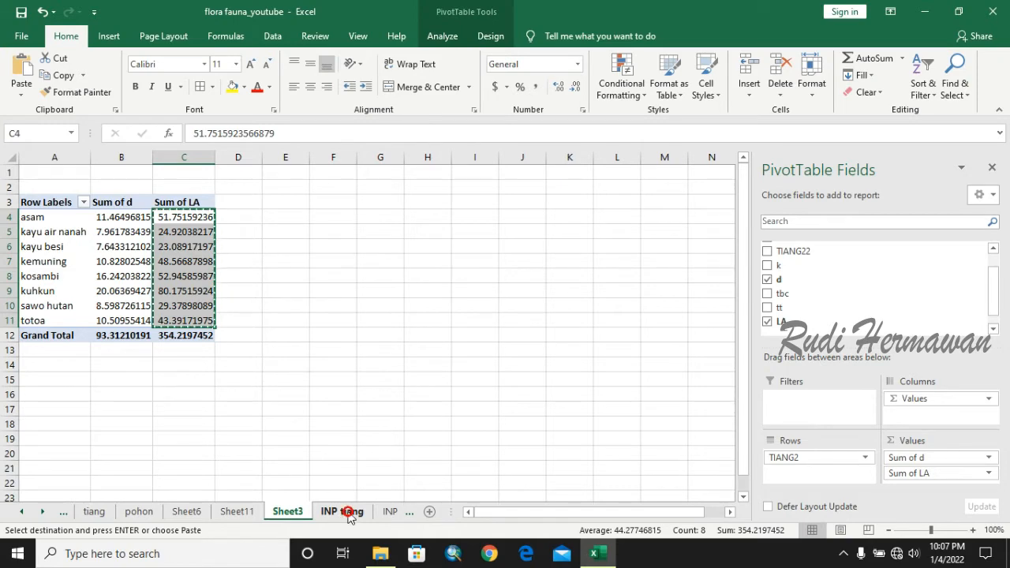
left_click(342, 512)
left_click_drag(410, 321, 418, 424)
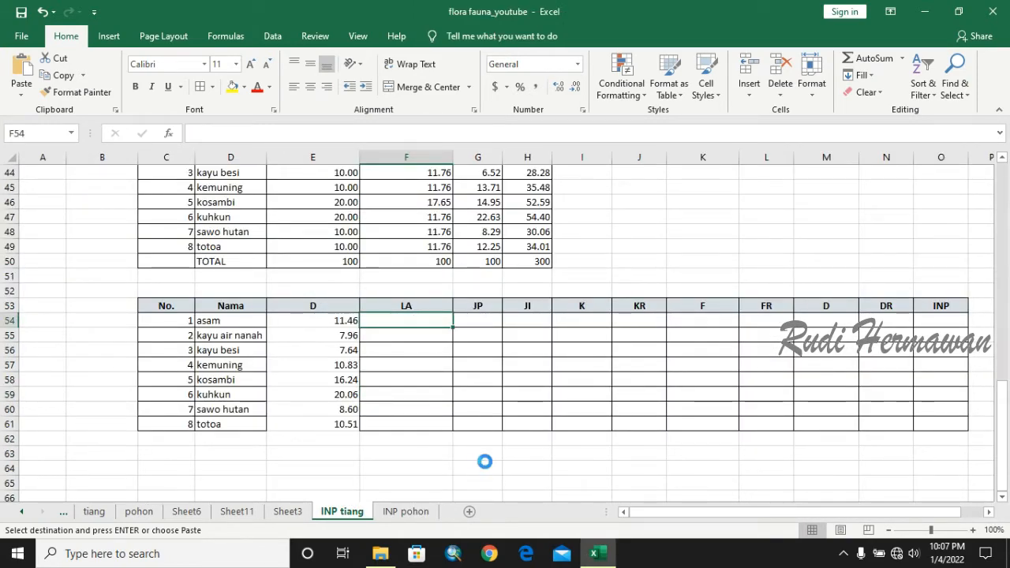
key("ctrl+v")
left_click(482, 321)
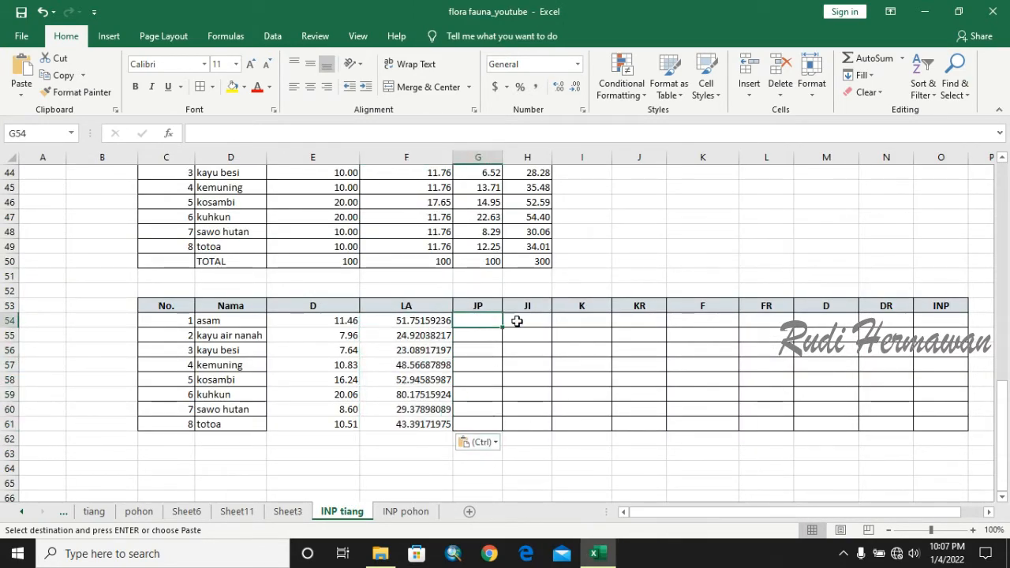
- Examine the tiang plot data and finished summary table above, and the LA, JP, JI and K headings of the new table
scroll(525, 321, "up", 6)
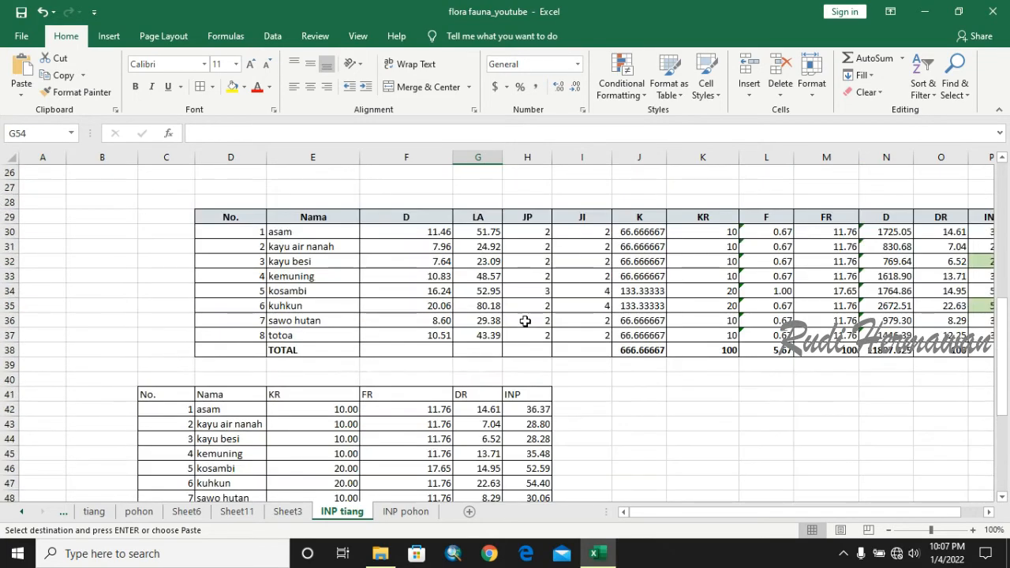
scroll(525, 322, "up", 8)
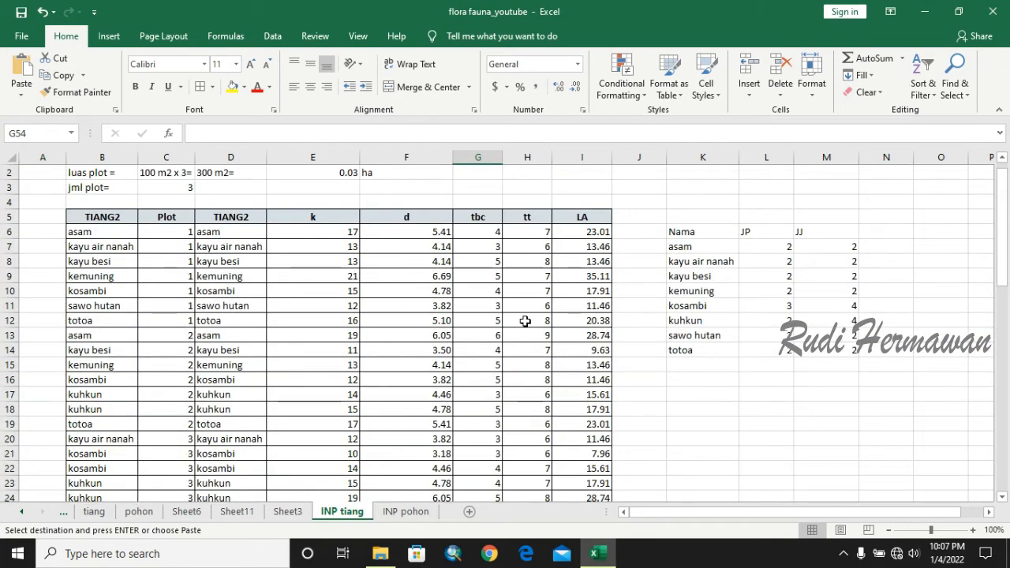
scroll(525, 321, "down", 1)
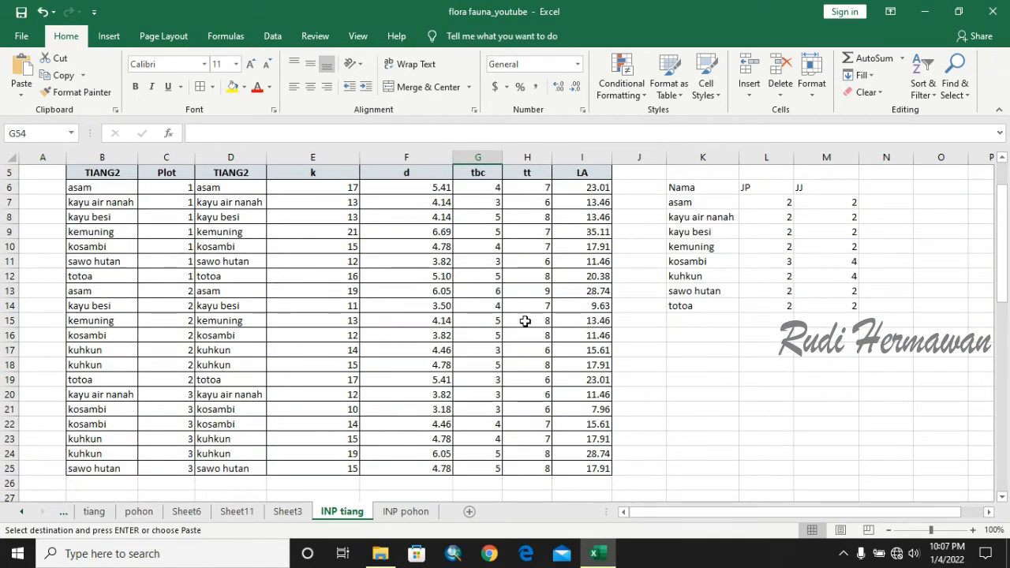
scroll(525, 321, "down", 4)
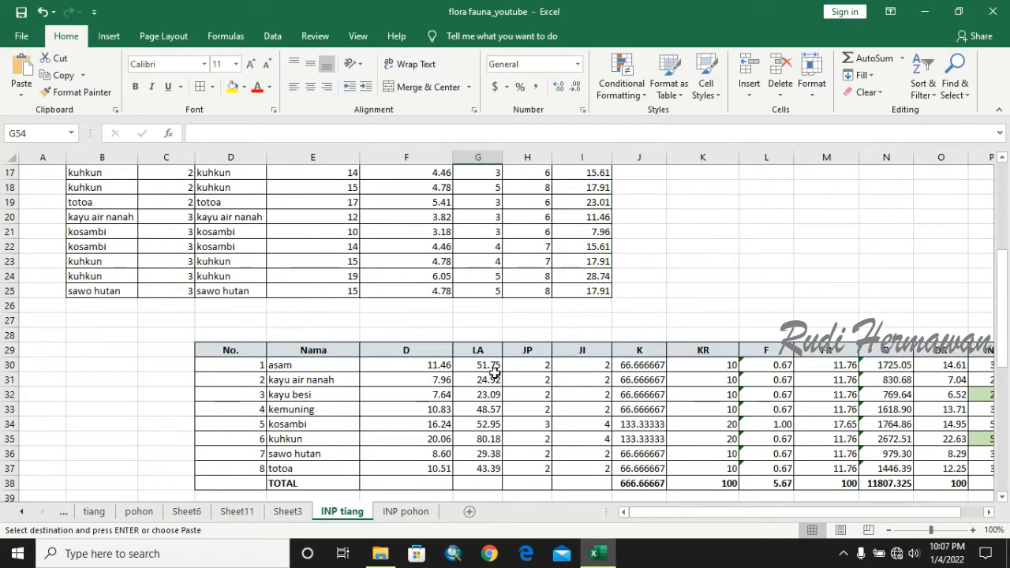
scroll(473, 387, "down", 4)
scroll(467, 387, "down", 4)
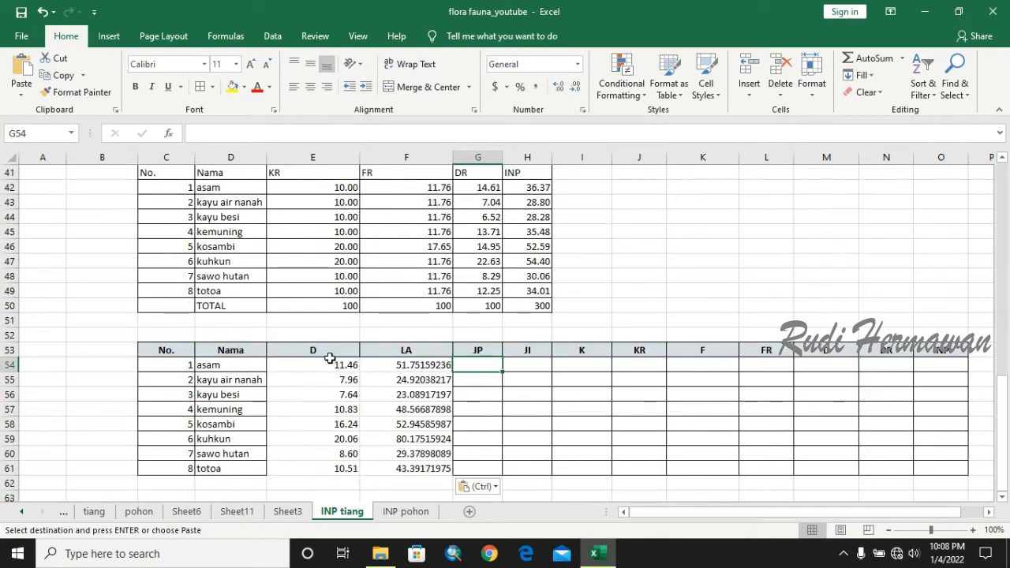
left_click(412, 349)
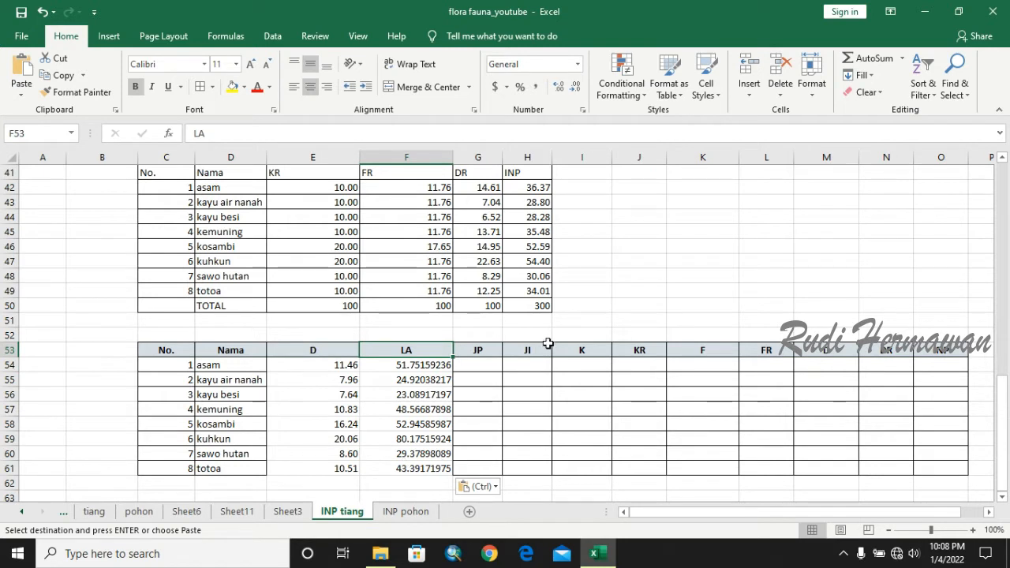
left_click(478, 351)
left_click(535, 355)
left_click(600, 356)
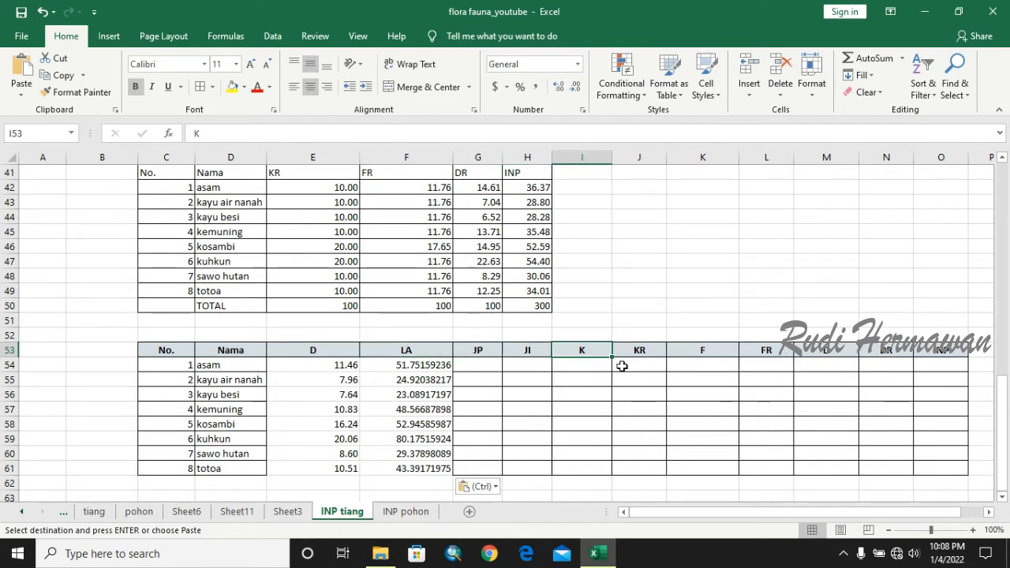
left_click(479, 351)
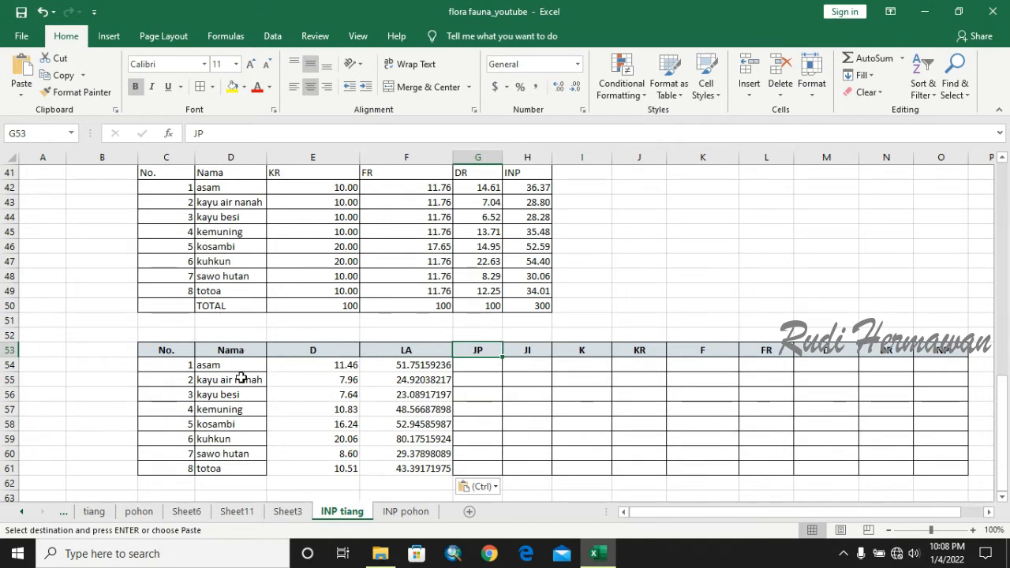
- Add the Plot field to the rows of the Sheet3 PivotTable, beneath TIANG2
left_click(287, 512)
left_click(330, 251)
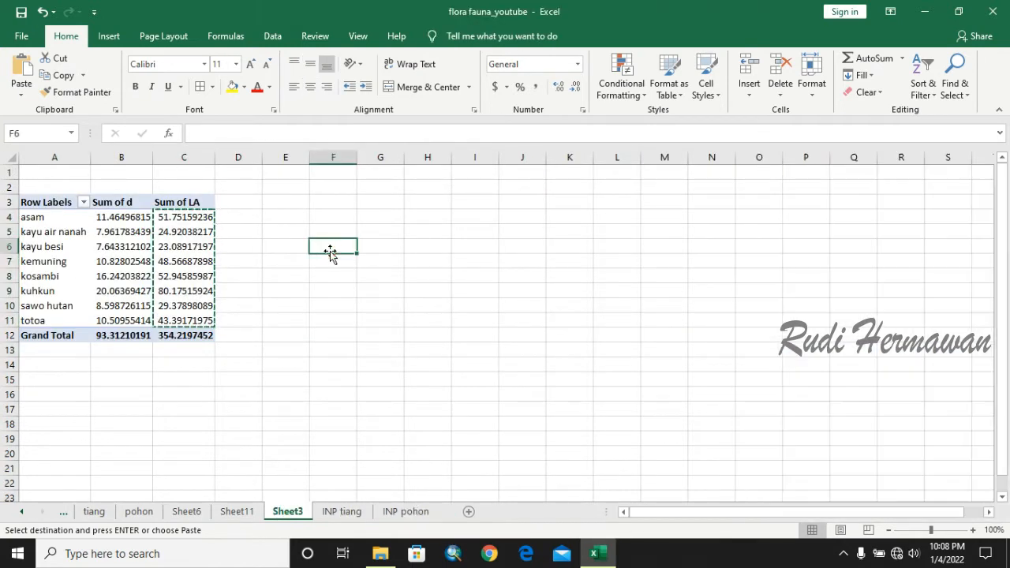
left_click(66, 218)
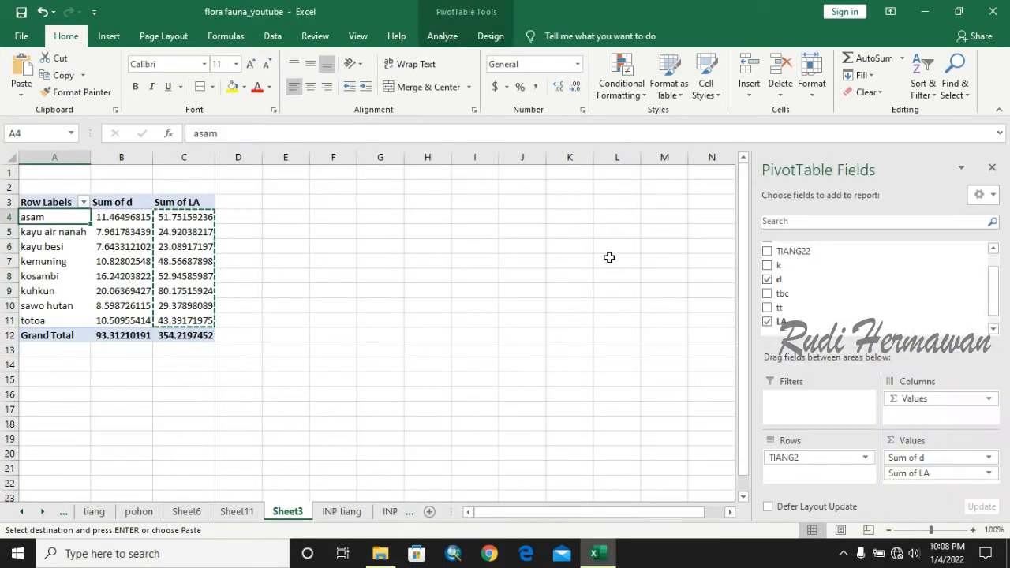
left_click_drag(997, 289, 994, 280)
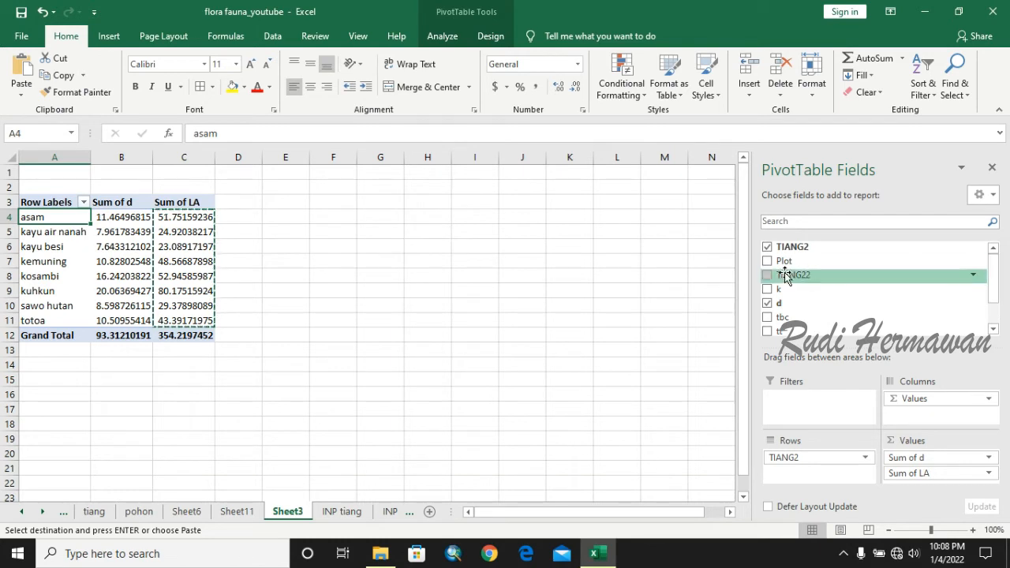
left_click_drag(784, 261, 801, 473)
- Check the plots listed under asam and enter a plot count of 2 beside asam in D4 and kayu air nanah in D7
key("Down")
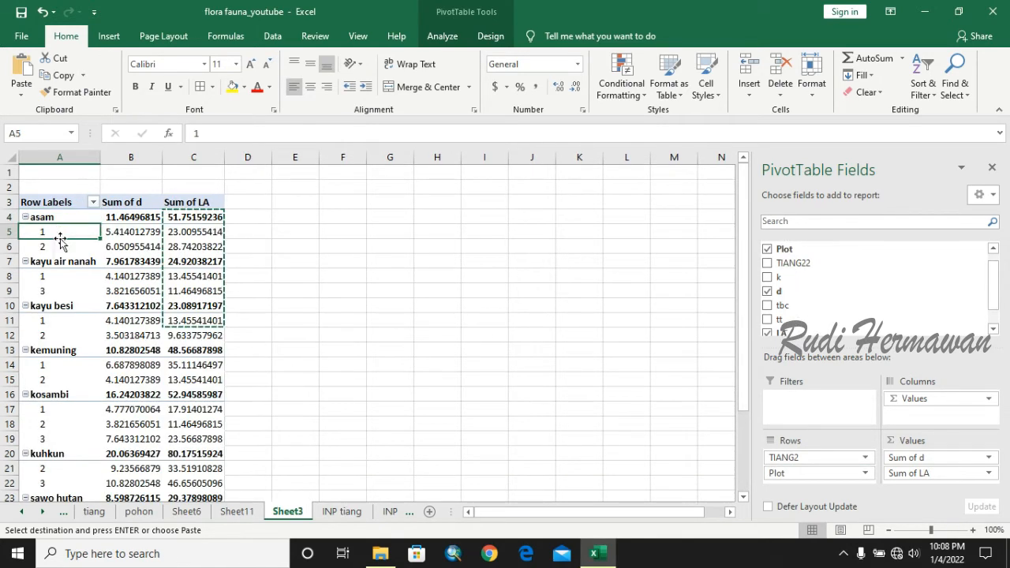
key("Down")
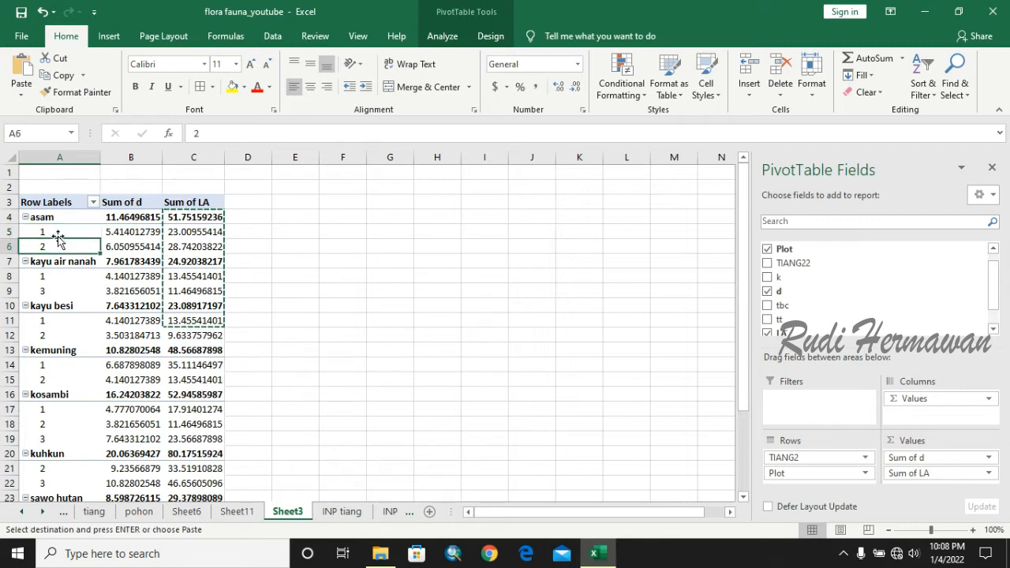
left_click(57, 232)
left_click(258, 223)
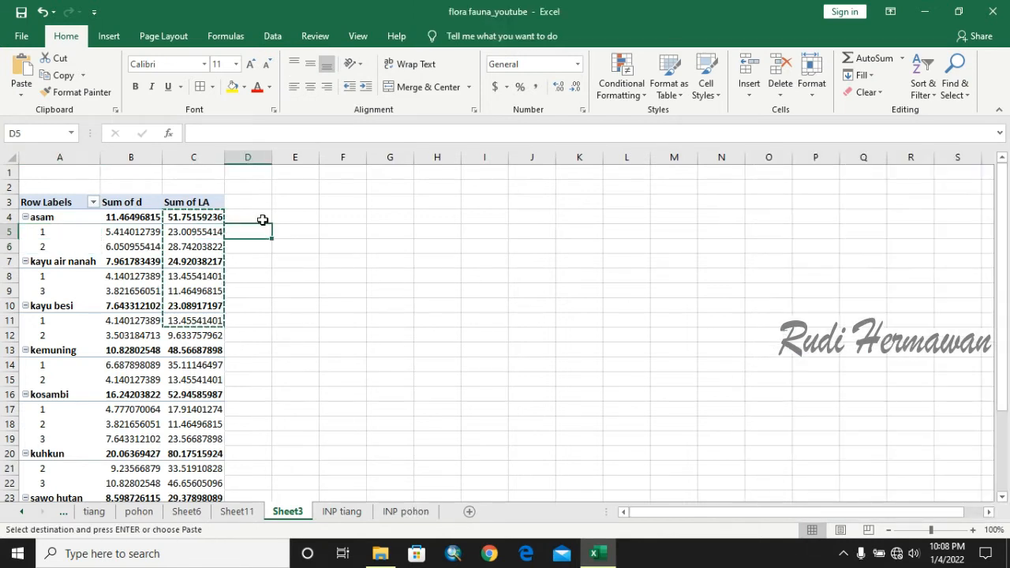
type("2")
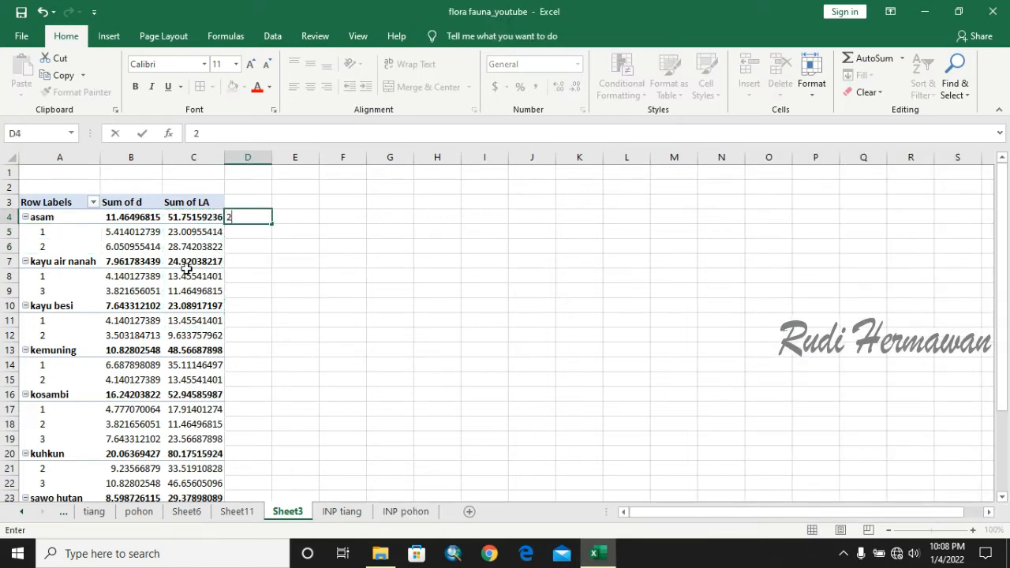
left_click(248, 262)
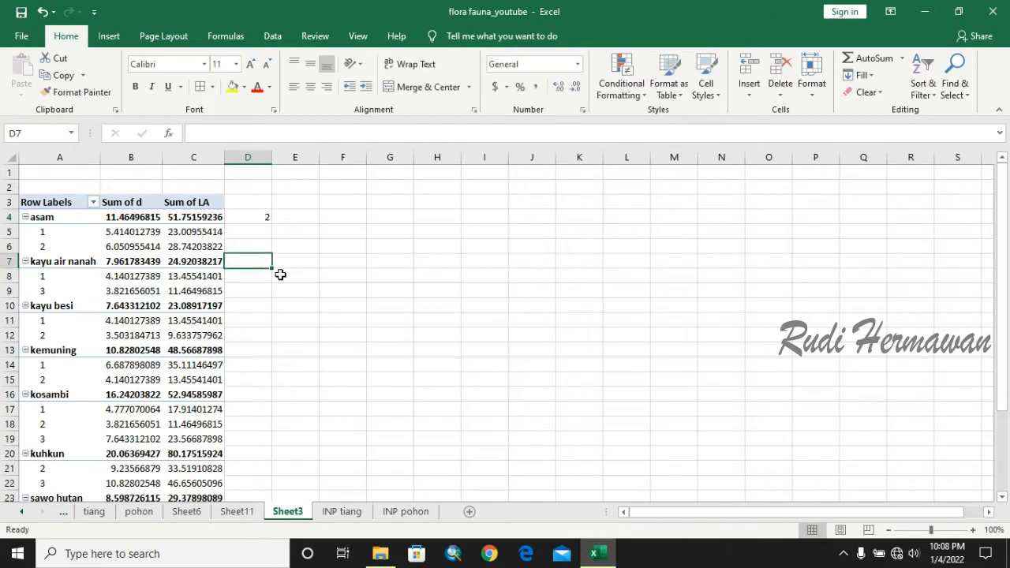
type("2")
- Check the plots listed under kayu besi and enter a plot count of 2 for kayu besi in D10 and kemuning in D13
left_click(45, 321)
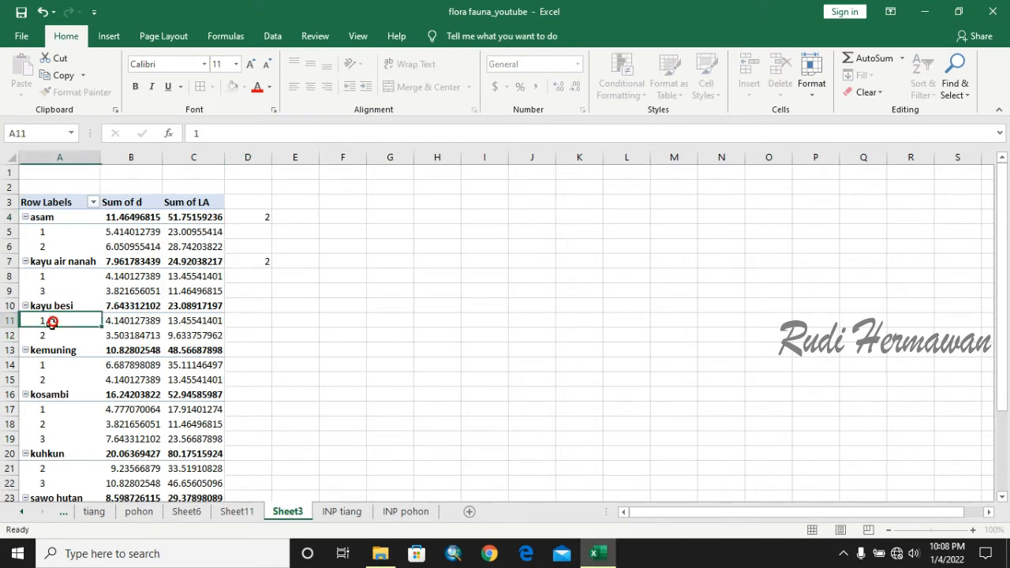
left_click(46, 335)
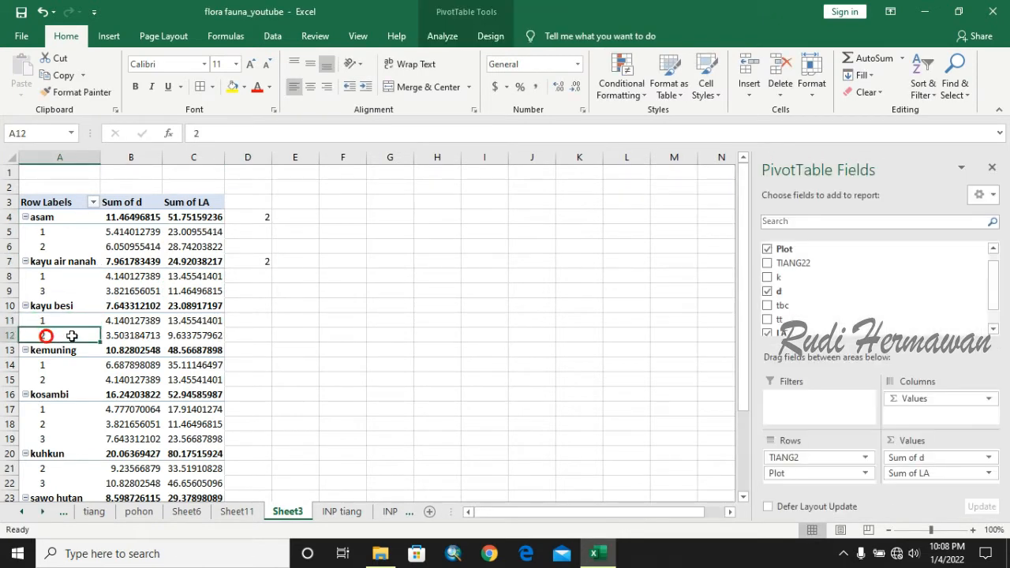
left_click(268, 309)
type("2")
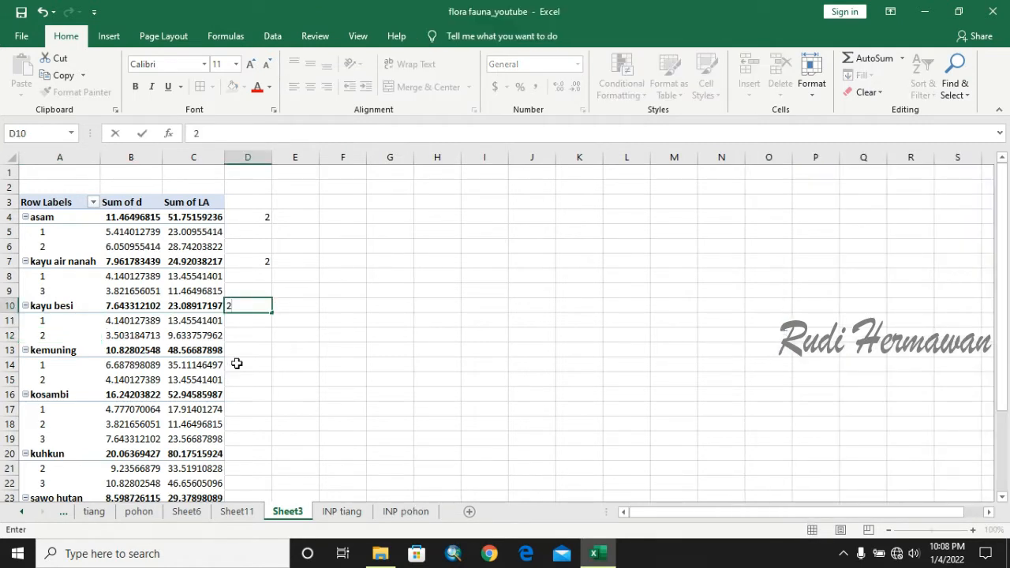
left_click(247, 351)
type("2")
- Enter plot counts of 3 for kosambi in D16 and 2 for kuhkun in D20
left_click(269, 395)
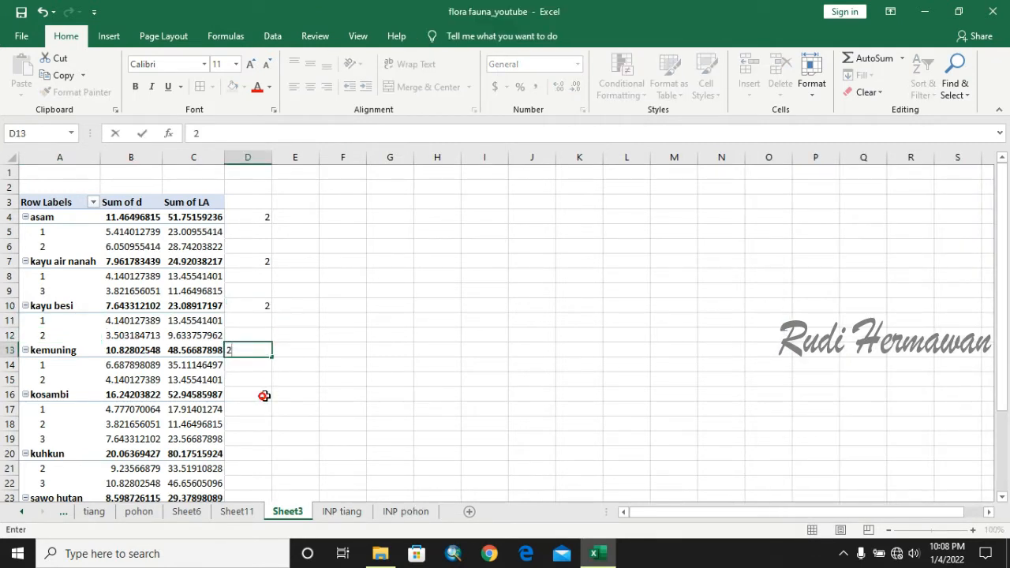
type("3")
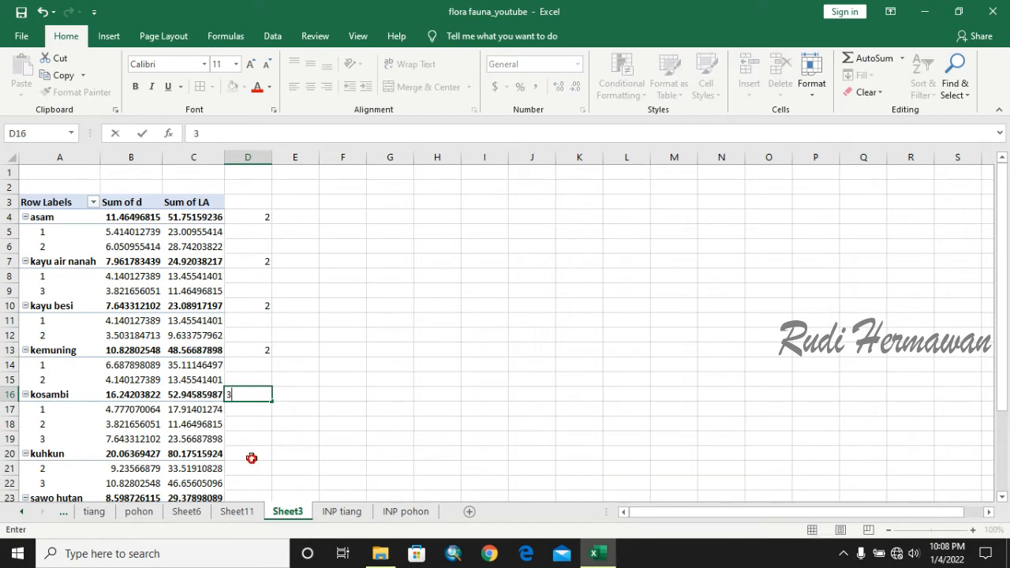
left_click(251, 458)
type("2")
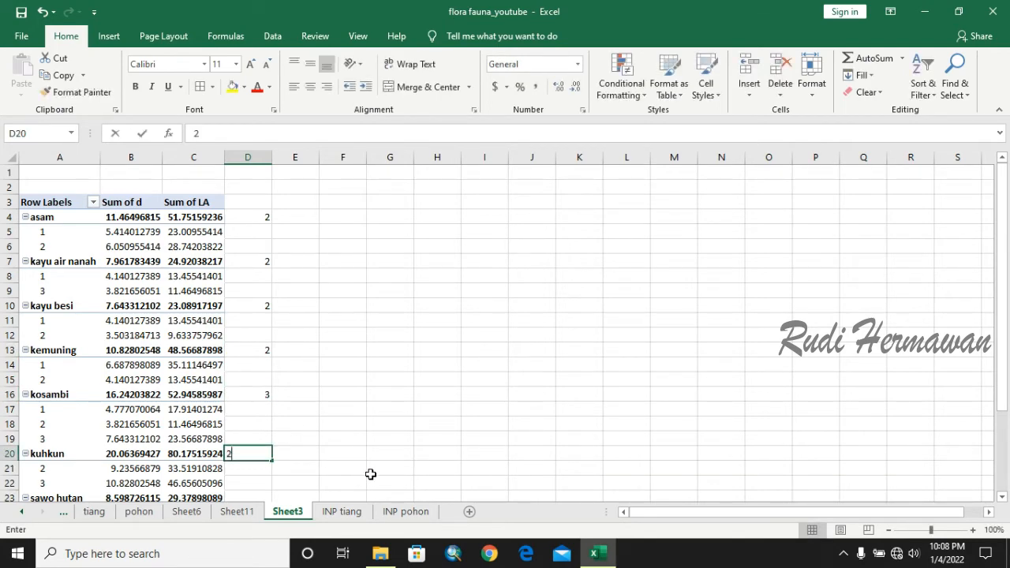
- Enter a plot count of 2 for sawo hutan in D23 and for totoa in D26
left_click_drag(1006, 286, 1006, 297)
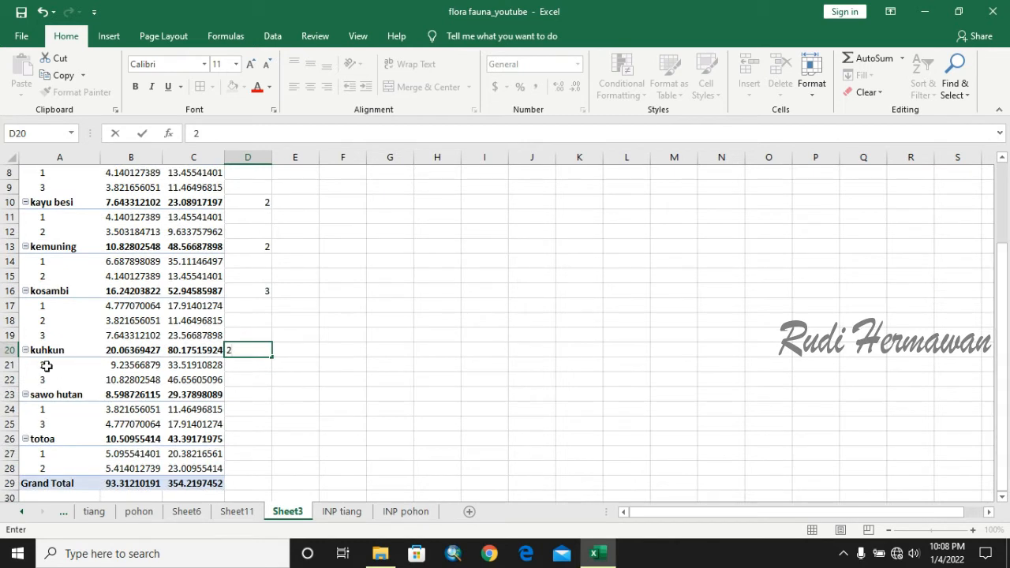
left_click(265, 399)
type("2")
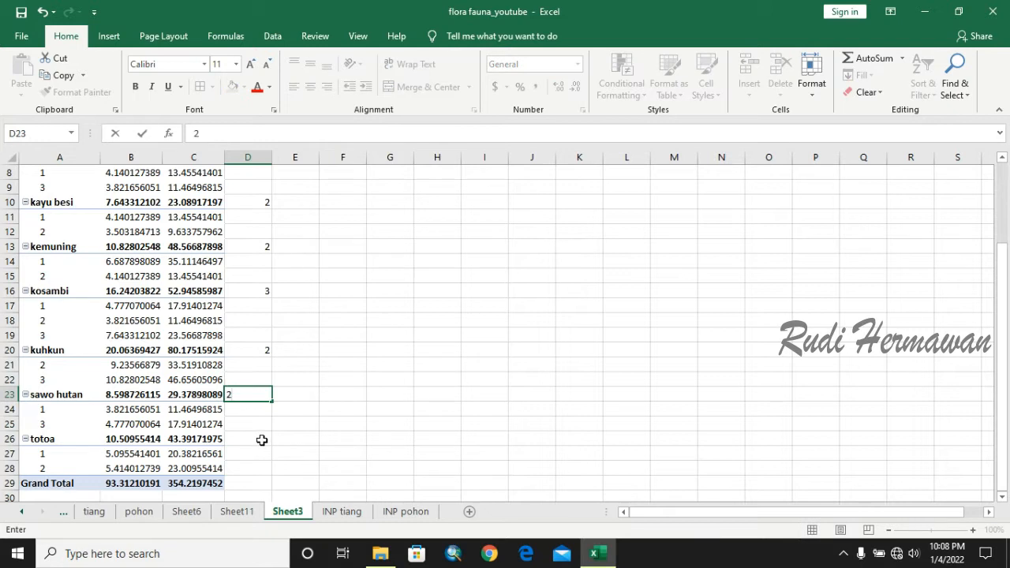
left_click(264, 440)
type("2")
left_click(371, 398)
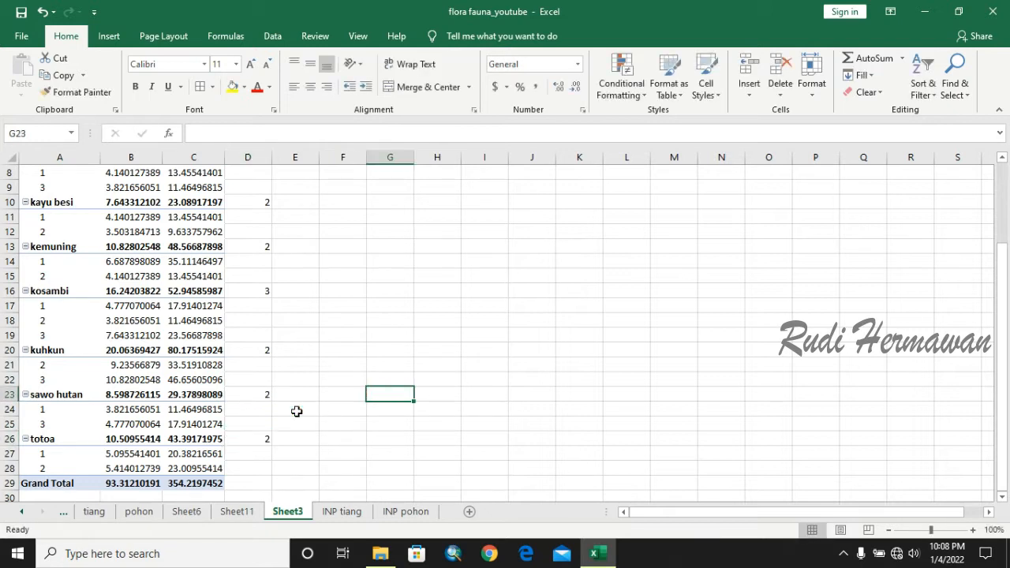
- Remove the Plot field from the PivotTable rows, leaving only TIANG2
left_click(127, 458)
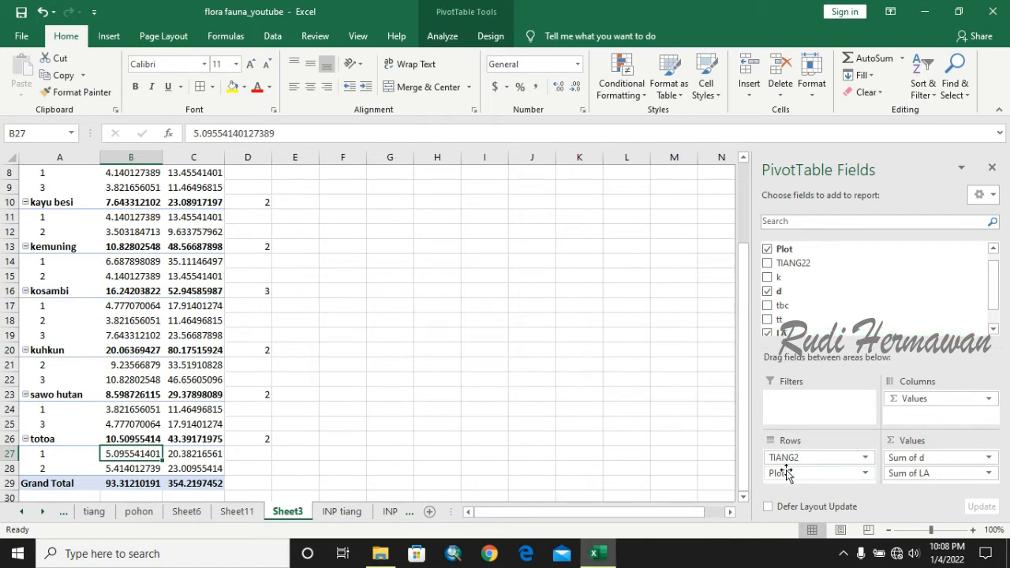
left_click_drag(786, 476, 787, 314)
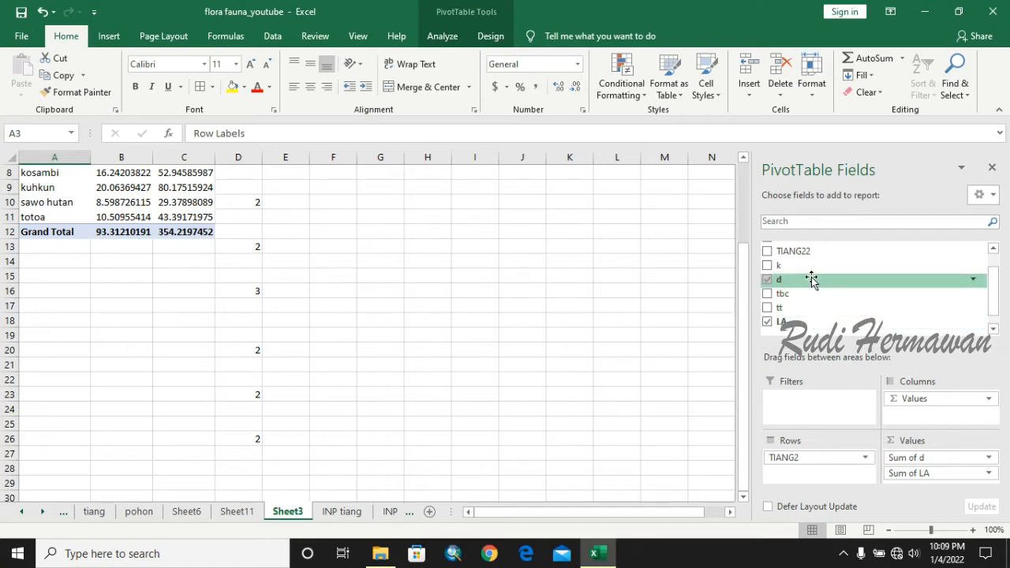
left_click_drag(994, 276, 993, 261)
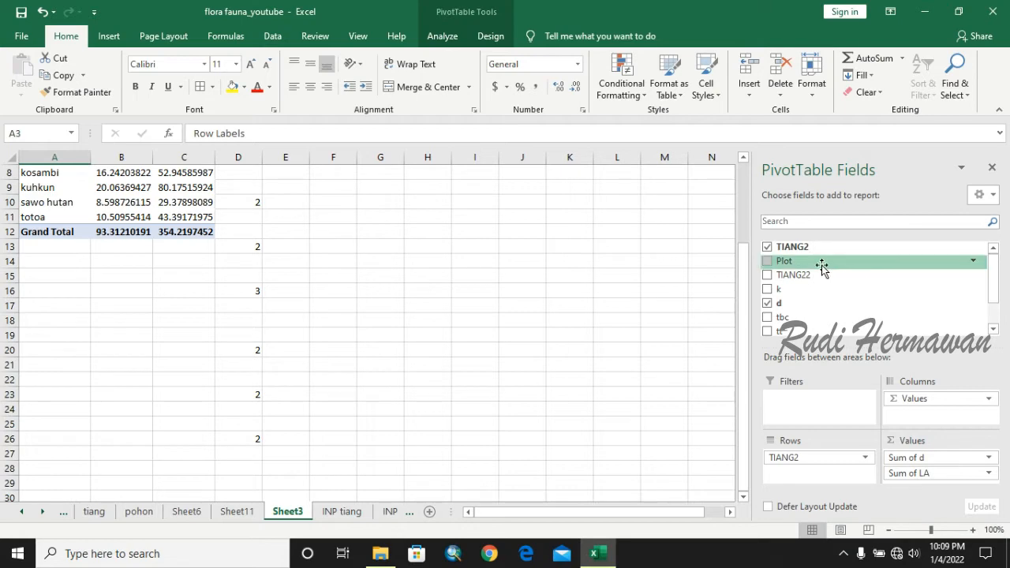
- Add the Plot field back to the PivotTable rows below TIANG2 and review the plot counts noted in column D
left_click_drag(821, 265, 823, 474)
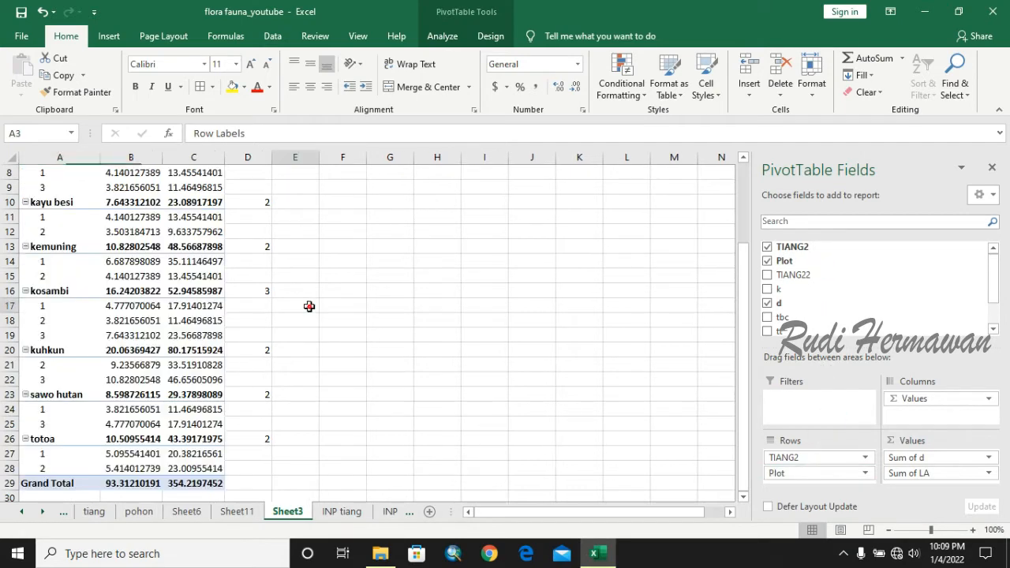
left_click(309, 306)
scroll(309, 306, "up", 3)
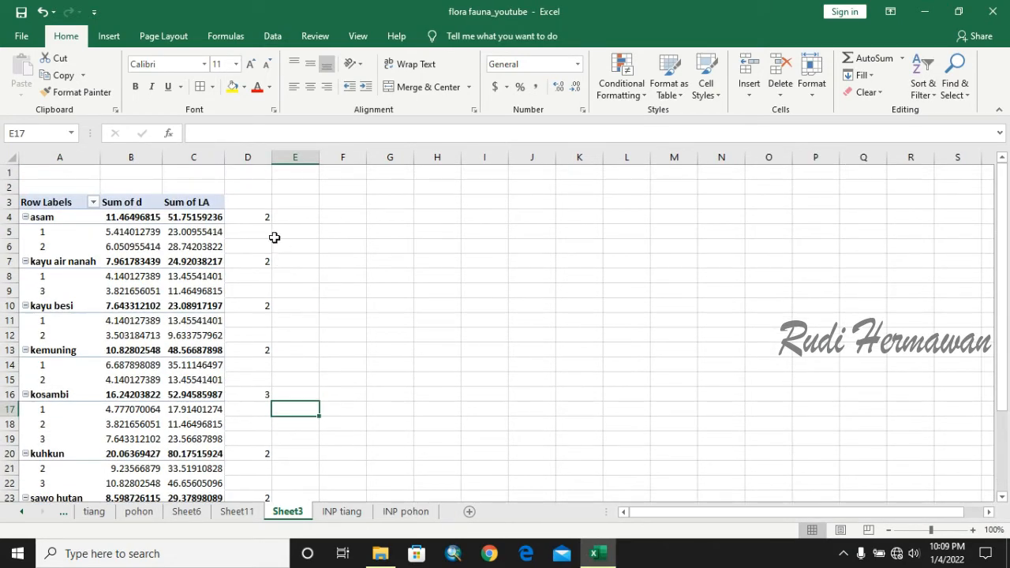
left_click(264, 263)
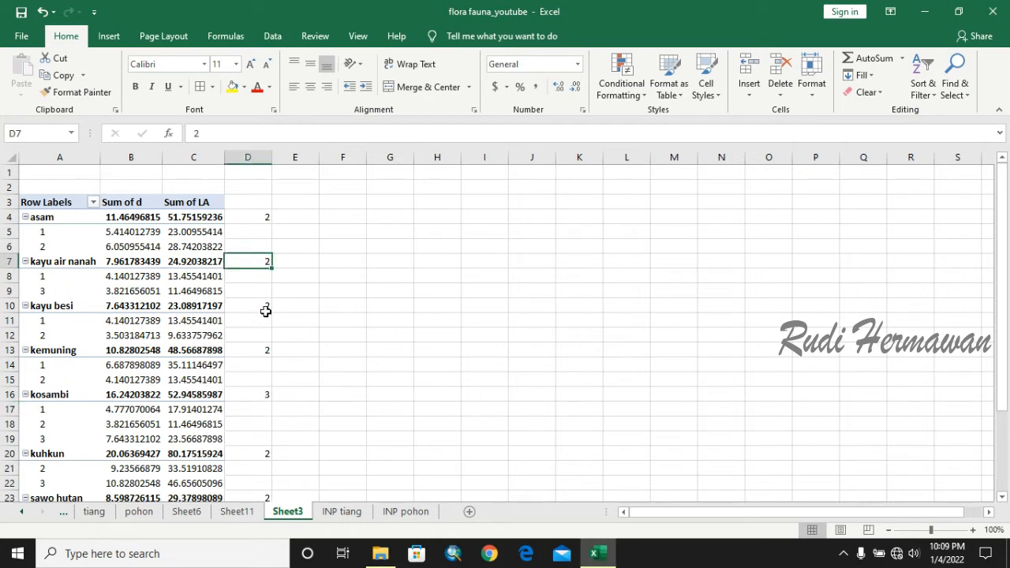
left_click(266, 311)
left_click(266, 348)
left_click(262, 408)
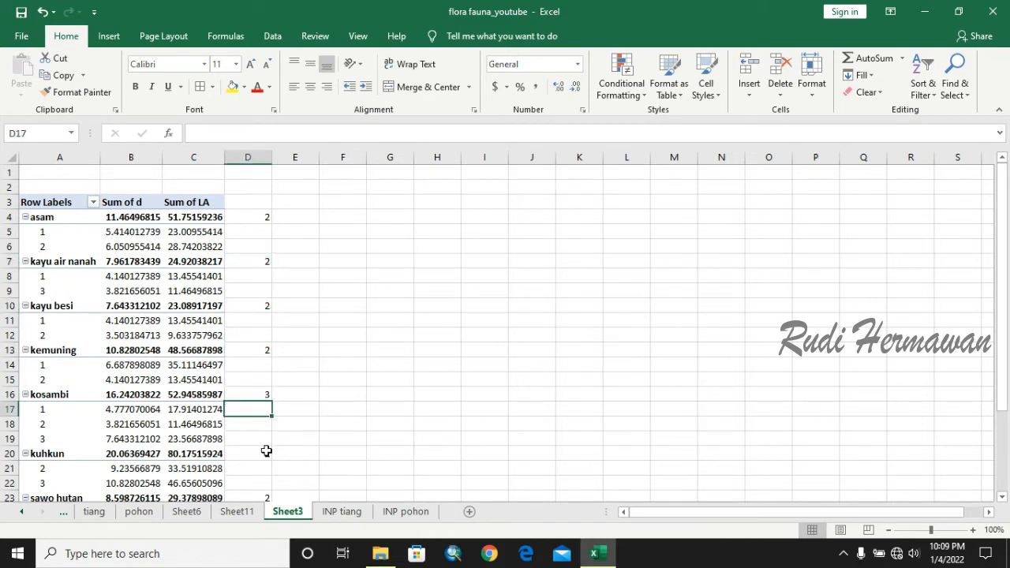
left_click(265, 453)
- On the INP tiang sheet, enter JP values of 2 for asam, 2 for kayu air nanah, 3 for kayu besi and 2 for kemuning
left_click(341, 511)
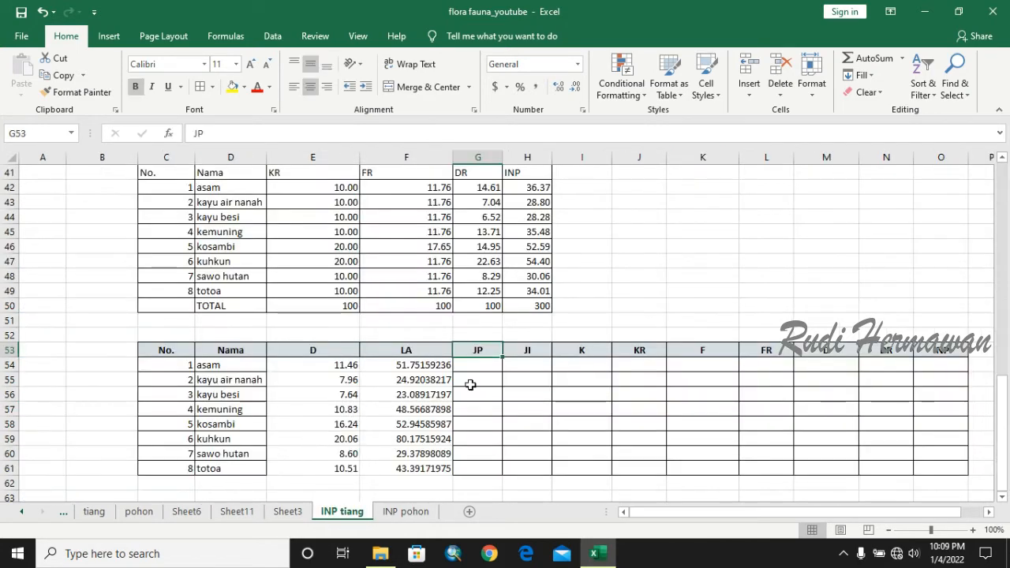
left_click(498, 364)
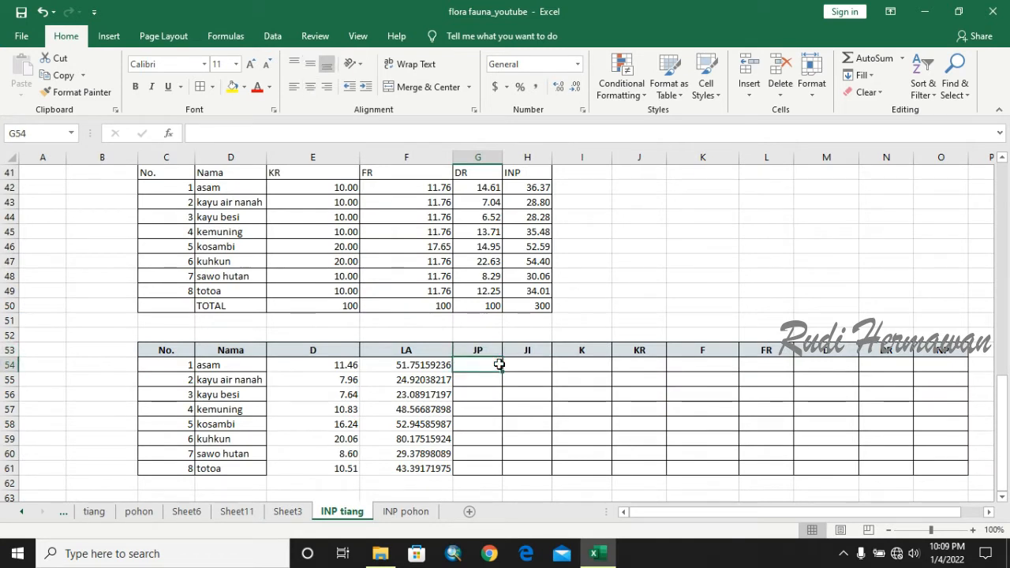
key("Return")
type("2")
key("Return")
type("3")
key("Return")
type("2")
key("Return")
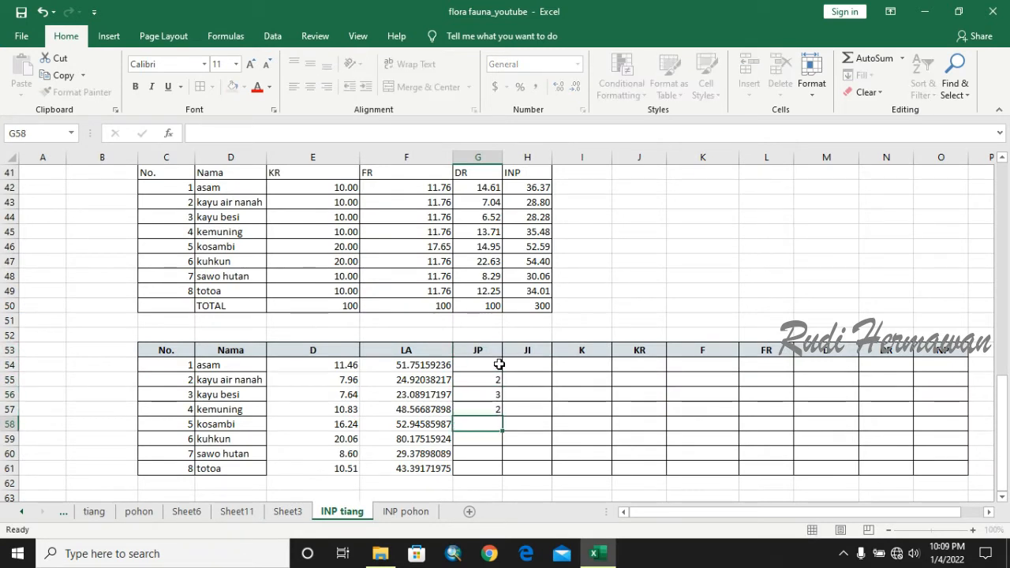
- Recheck the counts on Sheet3, correct the JP of kayu besi in G56 to 2 and re-enter 2 for kemuning
left_click(287, 511)
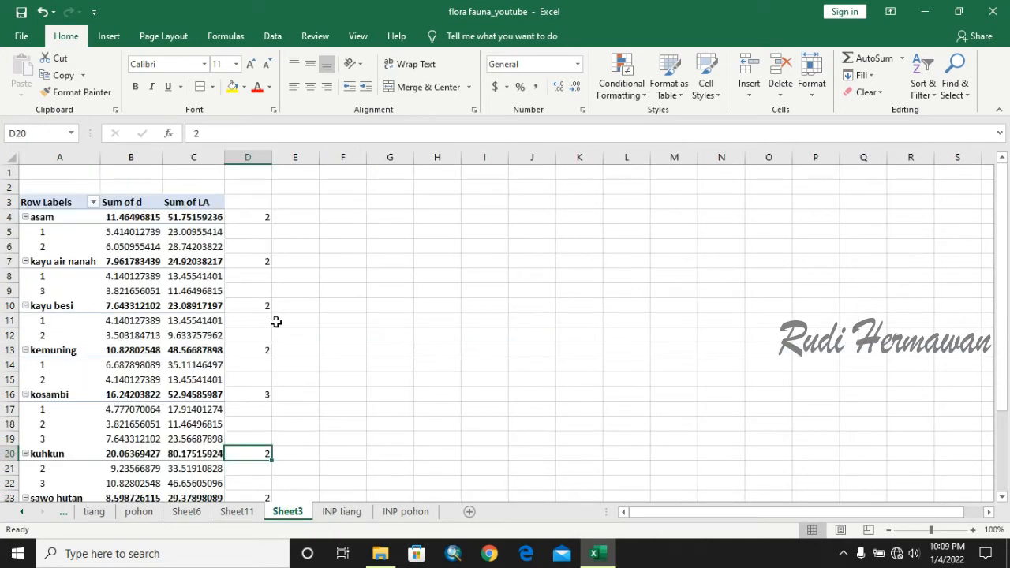
left_click(337, 513)
left_click(493, 395)
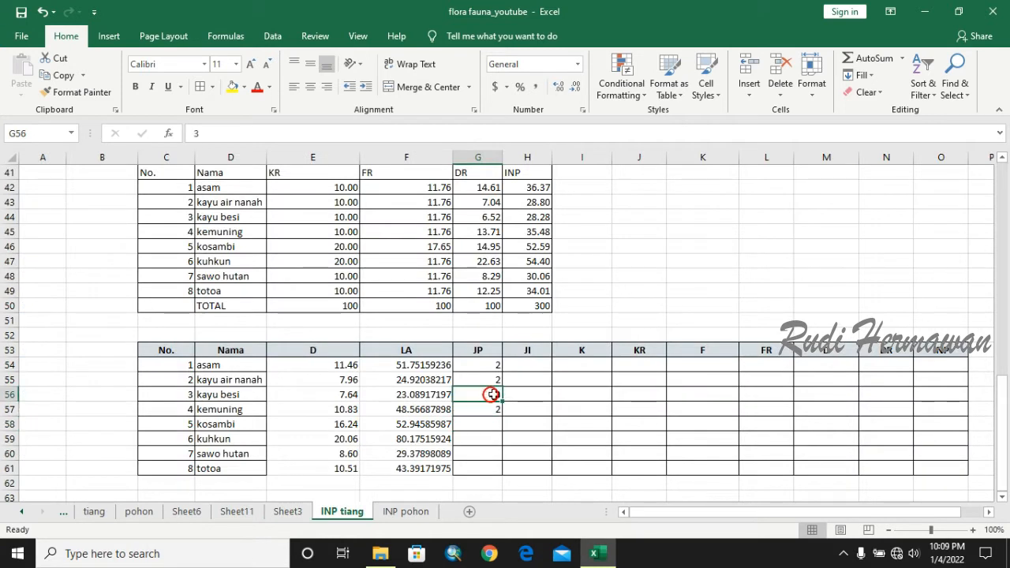
type("2")
key("Return")
type("2")
key("Return")
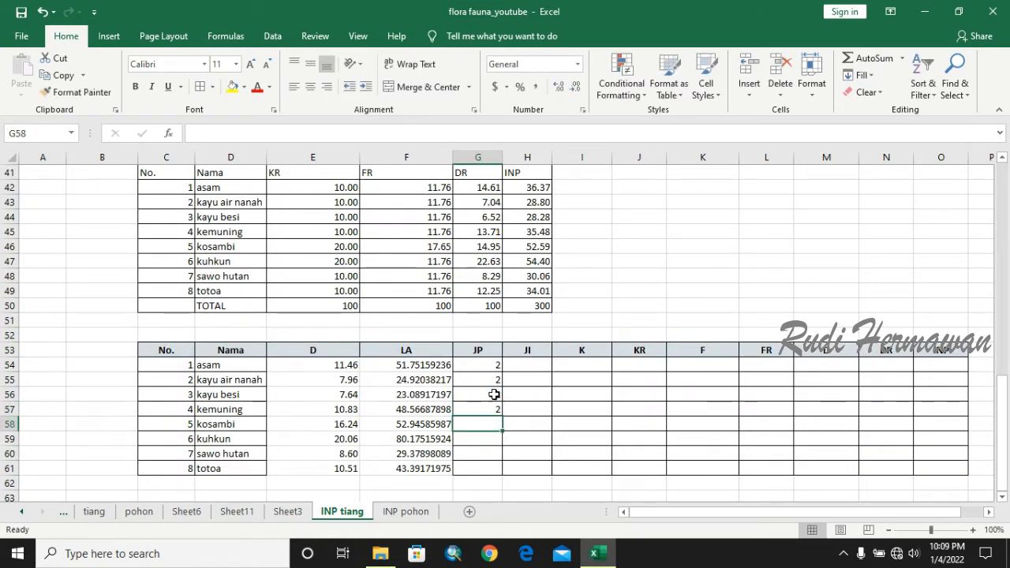
- Enter JP values of 3 for kosambi in G58 and 2 for kuhkun in G59
type("3")
key("Return")
type("2")
key("Return")
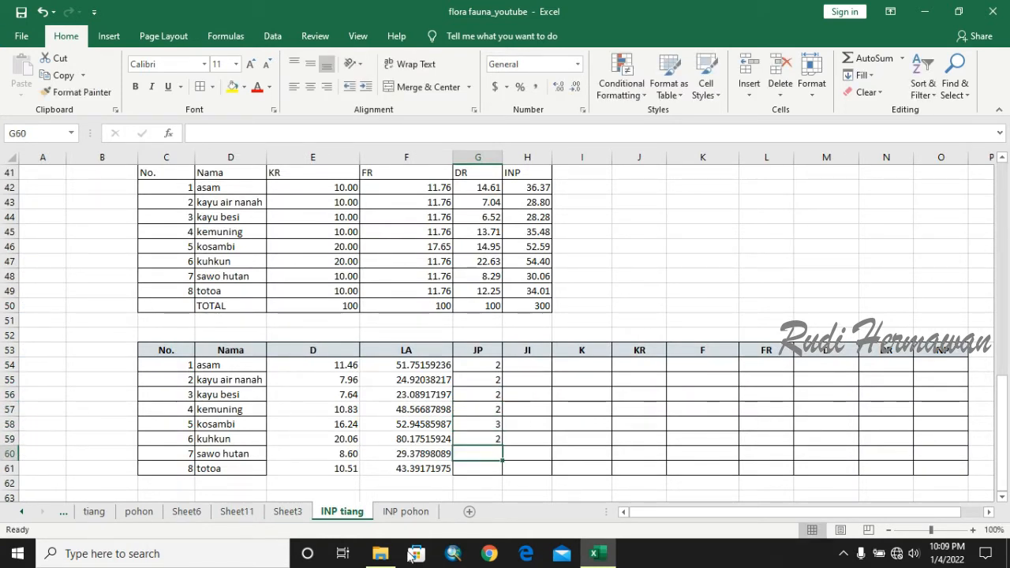
- Check the last plot counts on Sheet3 and enter a JP of 2 for sawo hutan in G60 and for totoa in G61
left_click(288, 511)
scroll(397, 431, "down", 2)
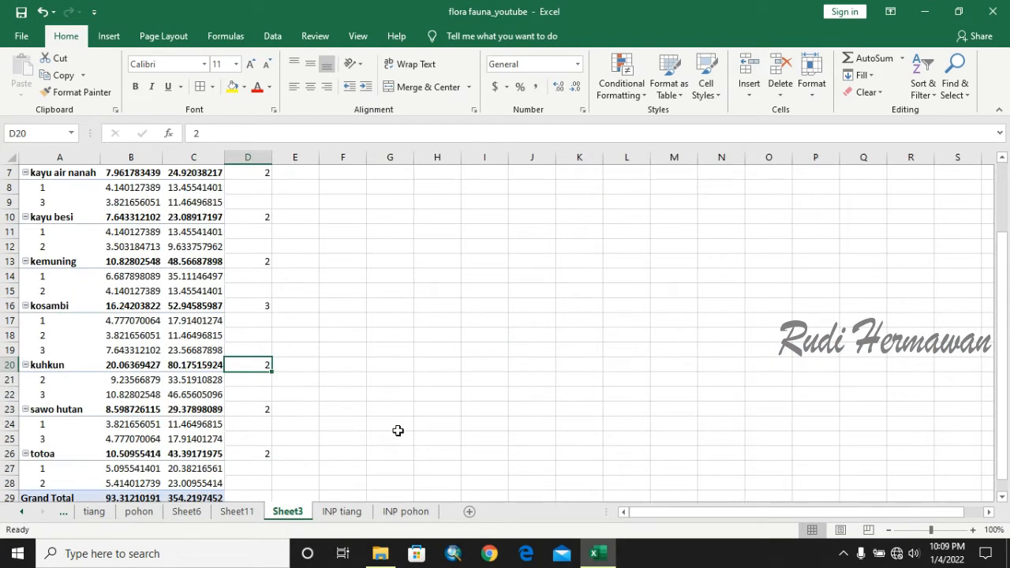
scroll(398, 431, "down", 2)
left_click(341, 511)
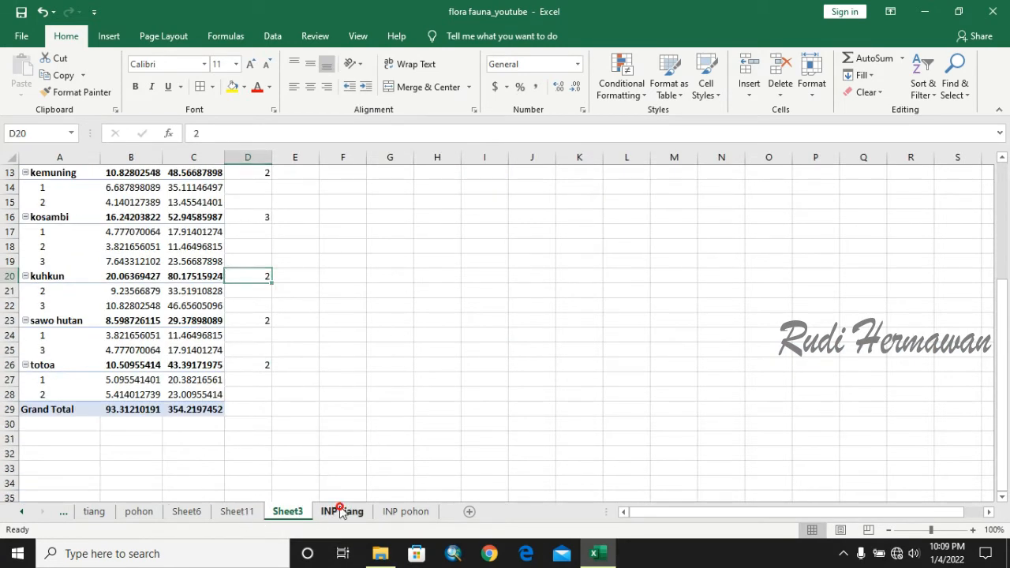
type("2")
key("Return")
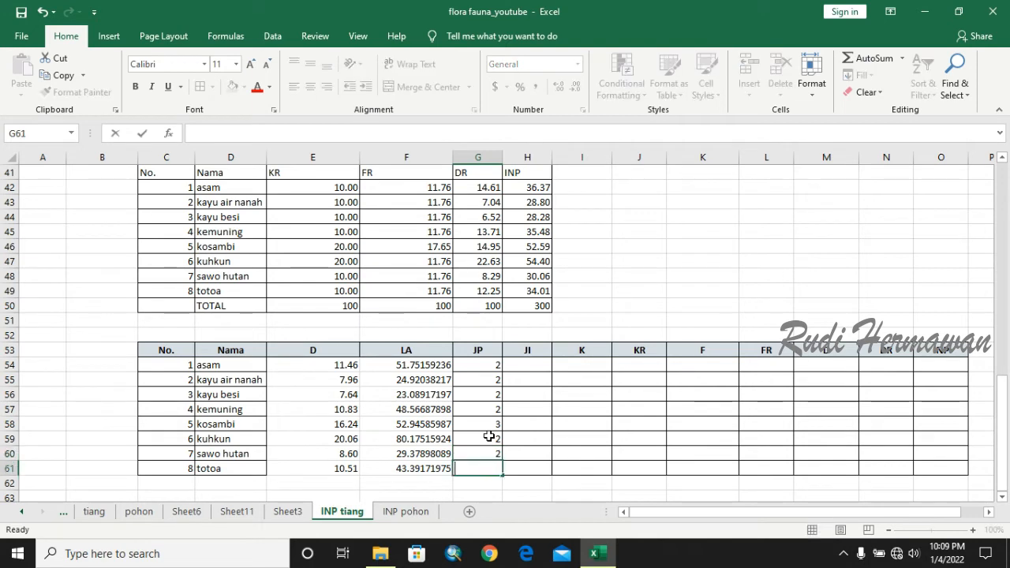
type("2")
key("Return")
left_click(620, 278)
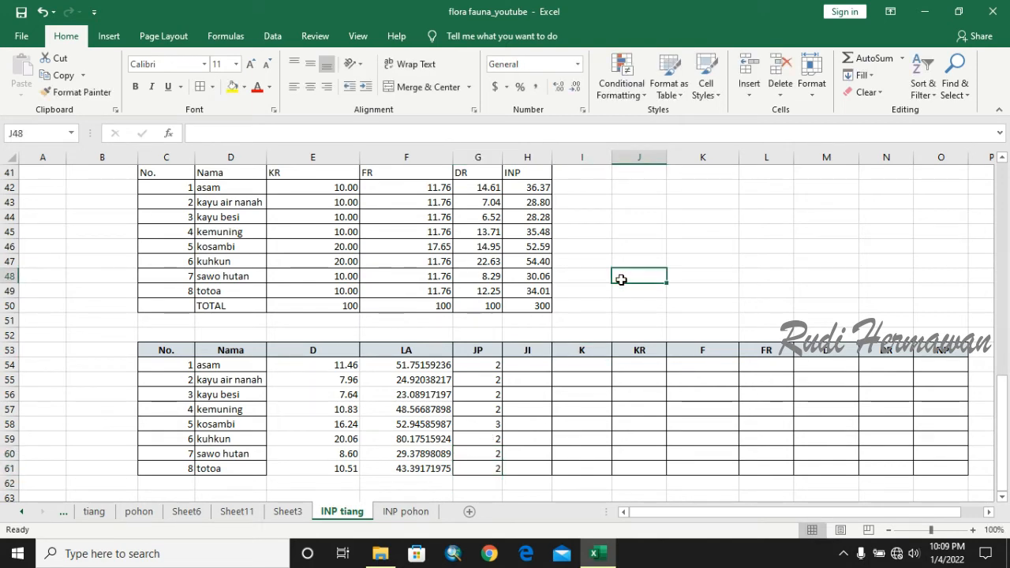
- Compare the JP values in G54:G61 with the existing JP list per species beside the tiang data
scroll(620, 278, "up", 13)
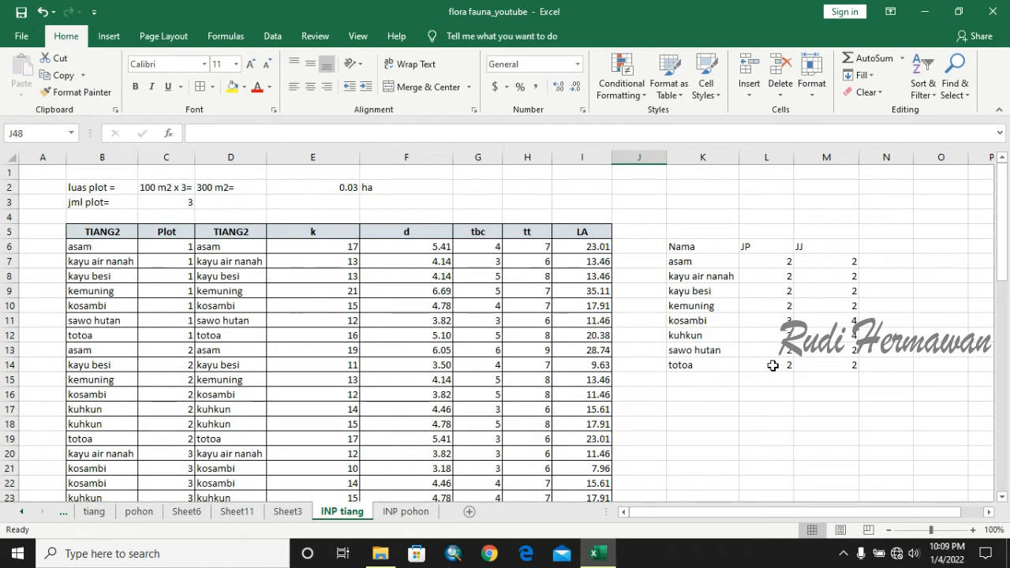
scroll(773, 365, "down", 10)
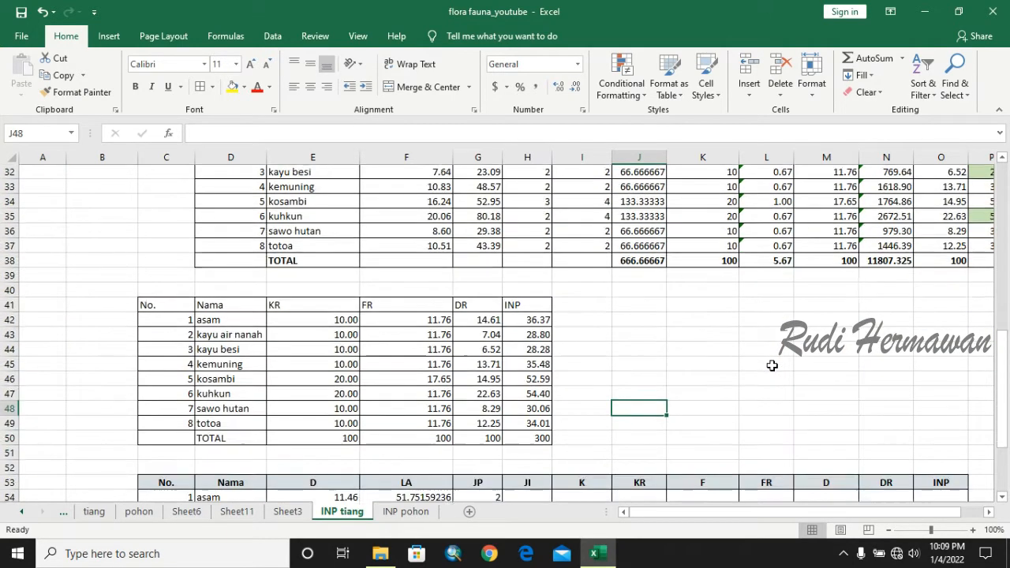
scroll(772, 366, "down", 3)
left_click(497, 439)
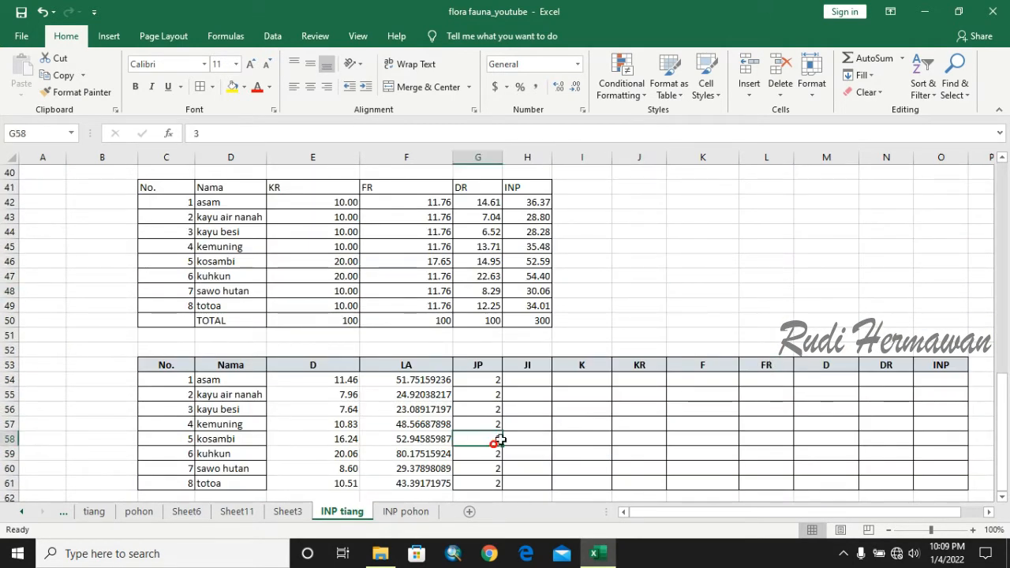
left_click(639, 303)
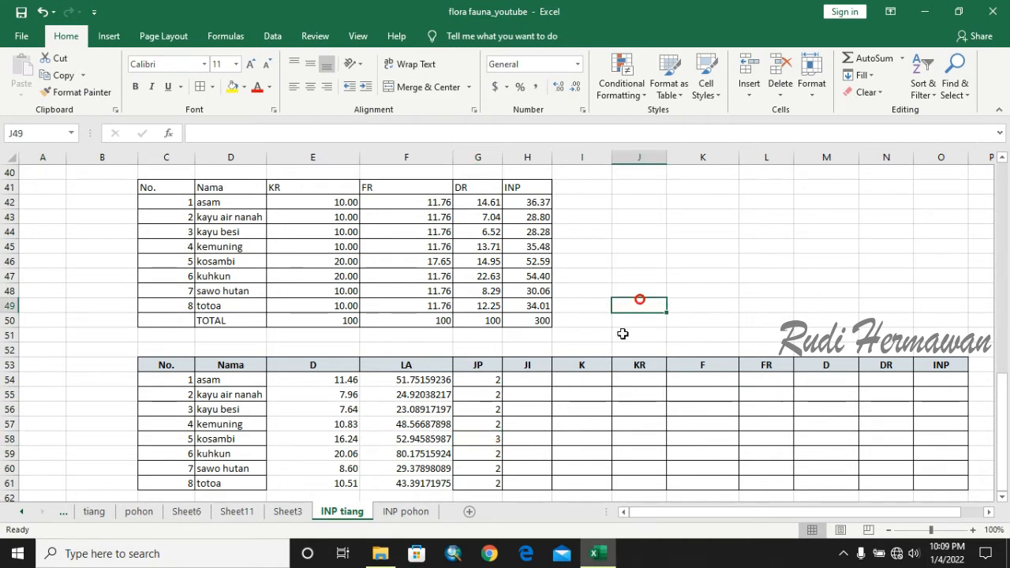
left_click(701, 272)
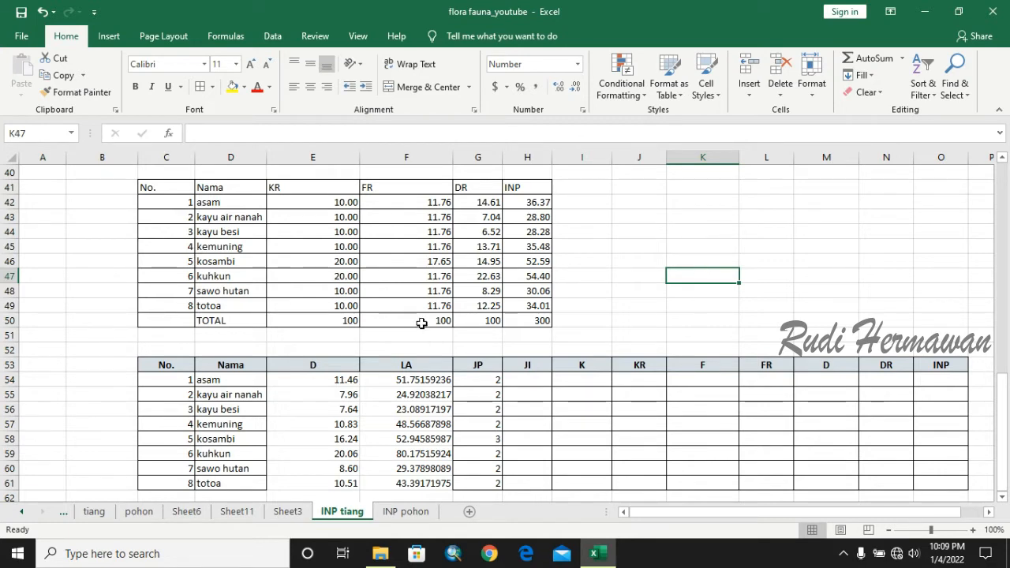
- Review the source tiang data and the fields available for the PivotTable on Sheet3
scroll(273, 262, "up", 13)
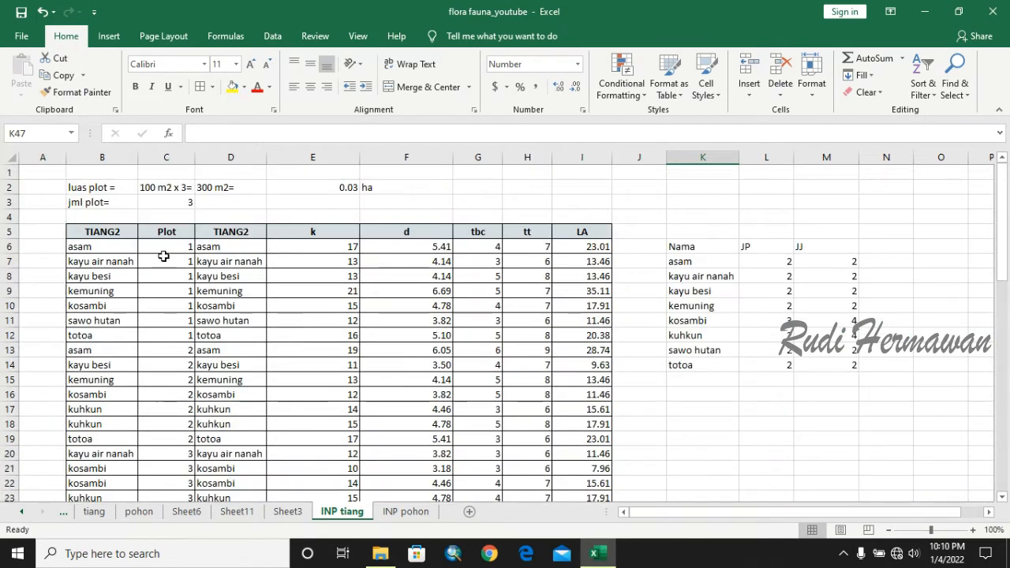
left_click(61, 246)
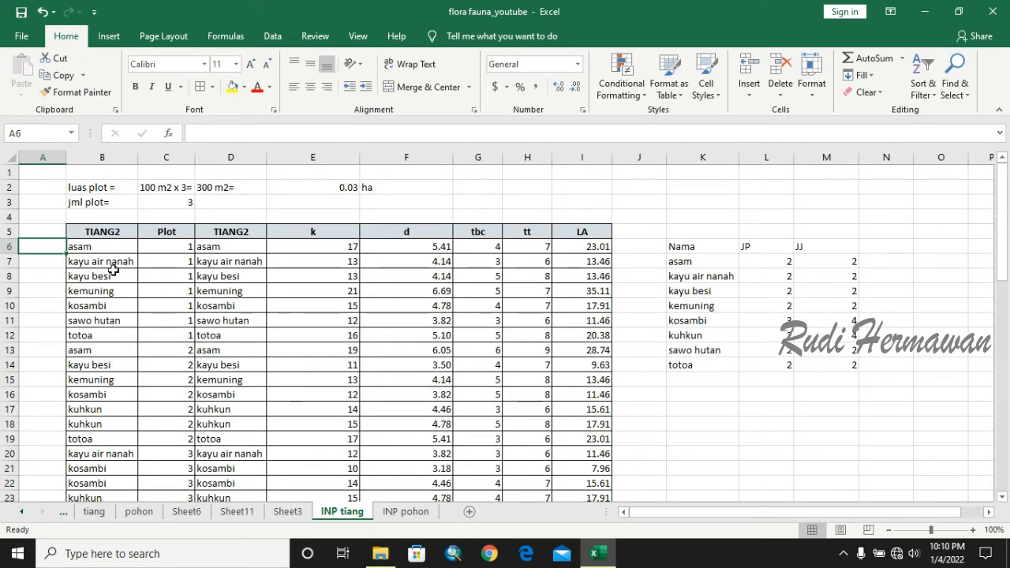
left_click(287, 512)
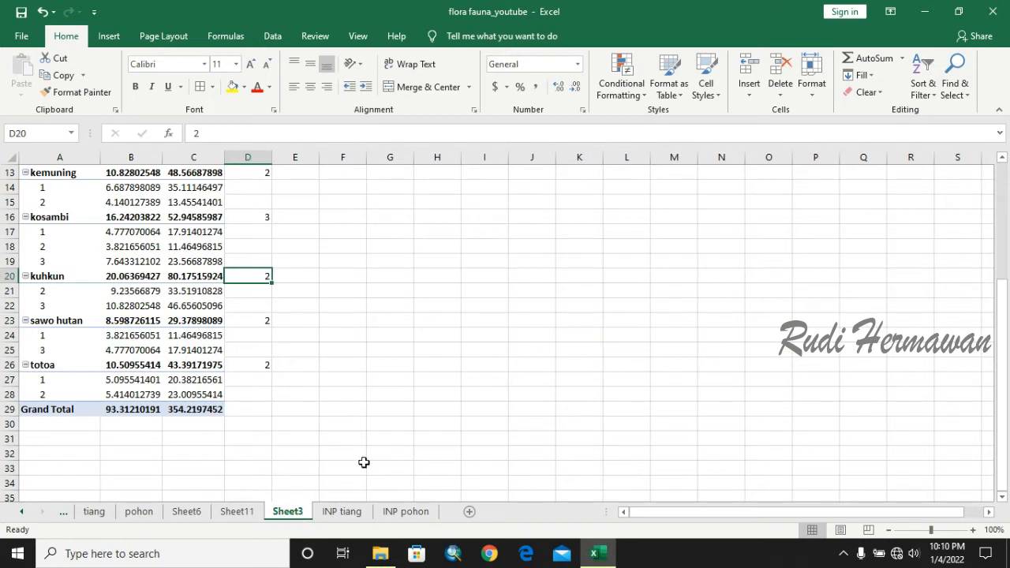
left_click(42, 189)
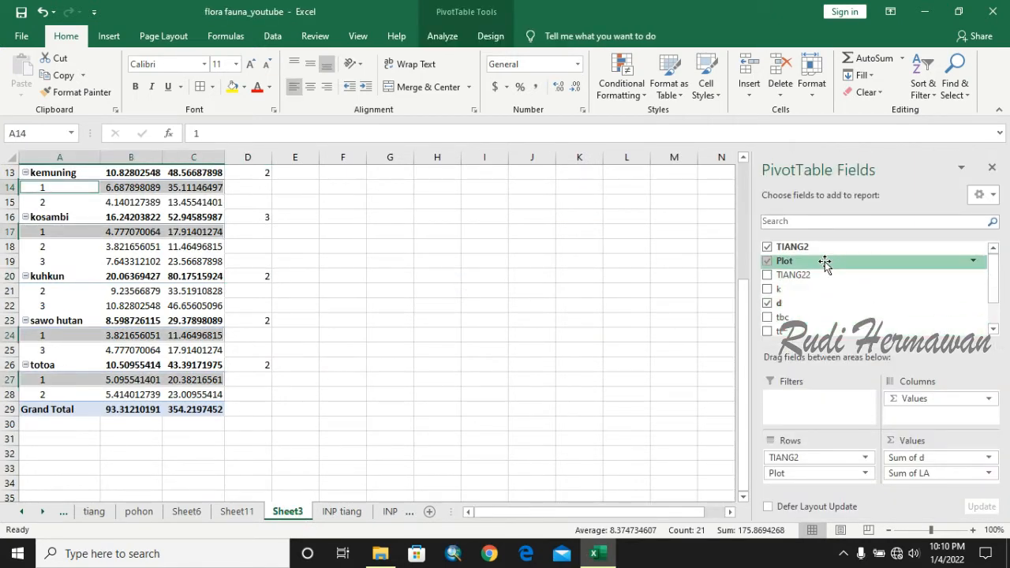
left_click(444, 263)
left_click(138, 190)
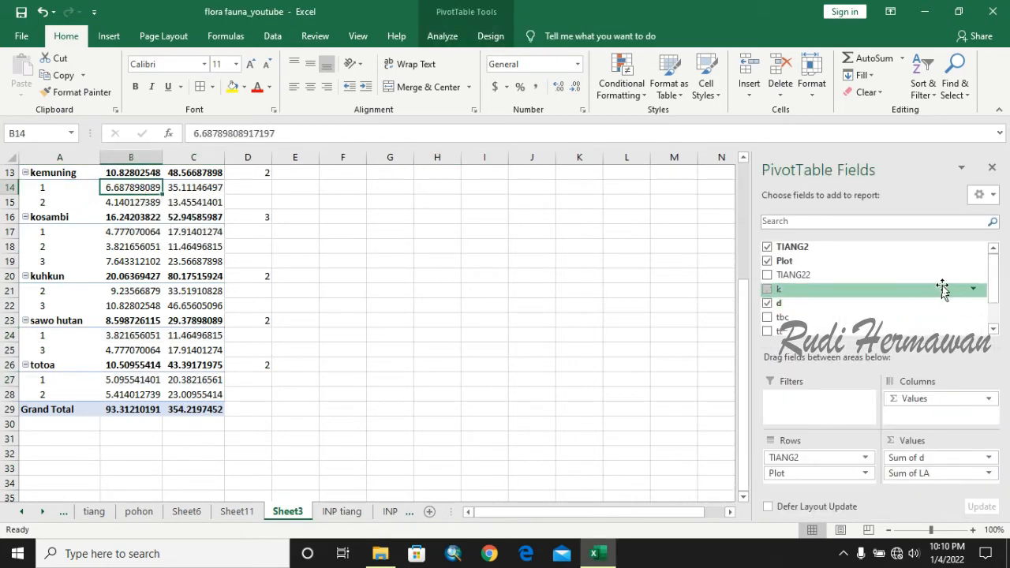
left_click_drag(996, 275, 992, 296)
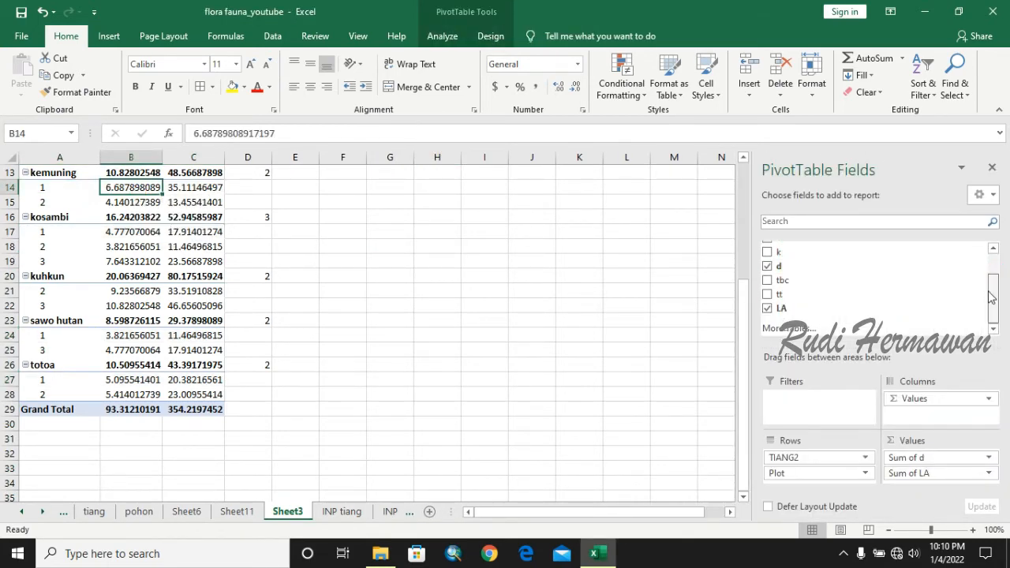
left_click(340, 513)
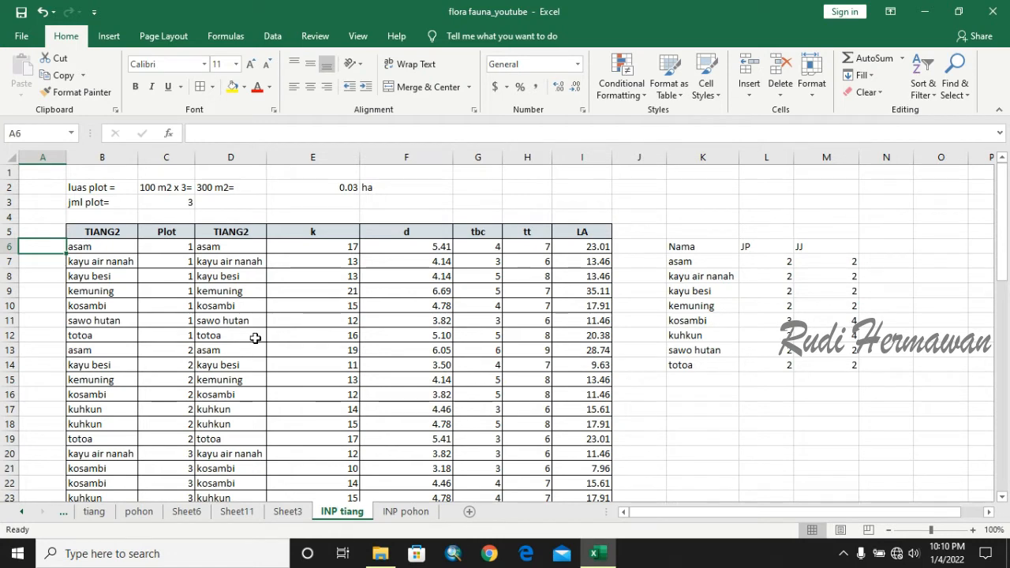
- Sort the tiang data rows B6:I25 from A to Z by species name
left_click(113, 246)
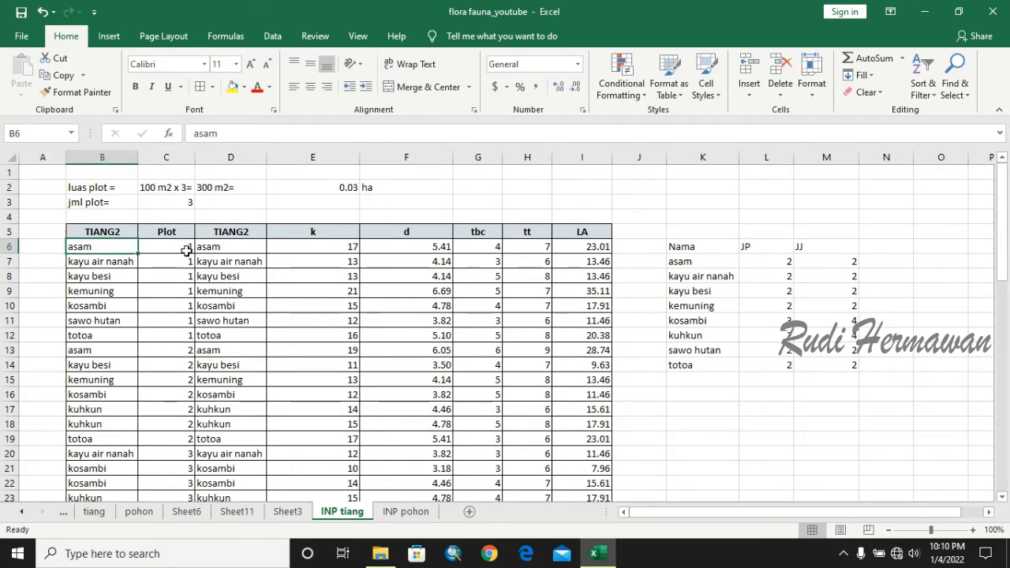
scroll(186, 250, "down", 2)
left_click(593, 440, "shift")
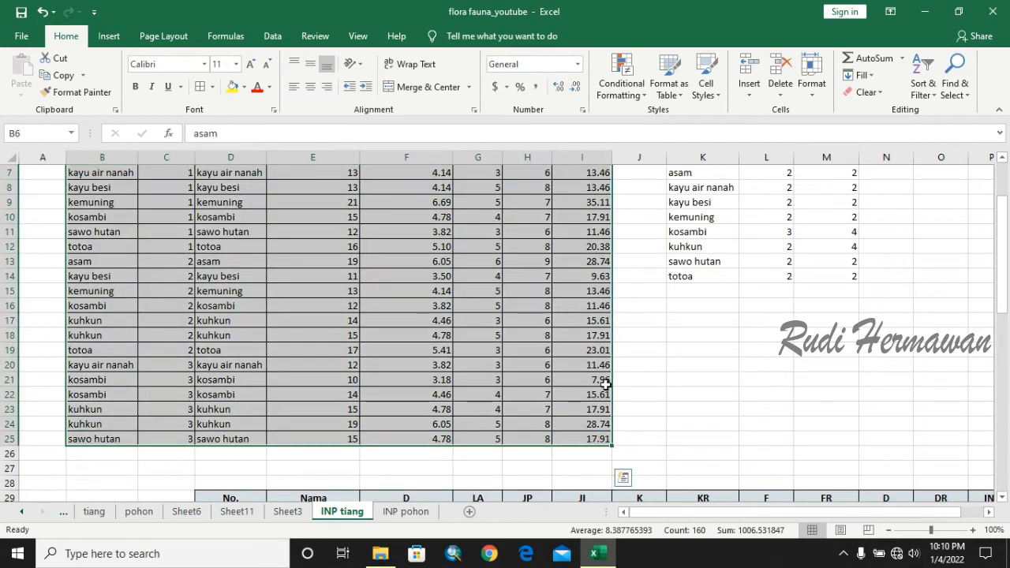
left_click(926, 87)
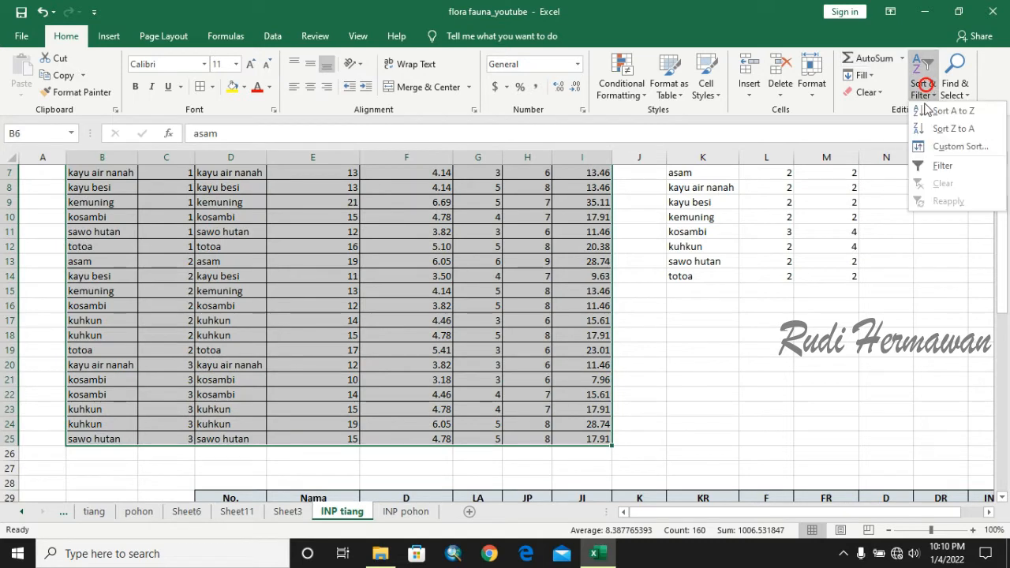
left_click(935, 109)
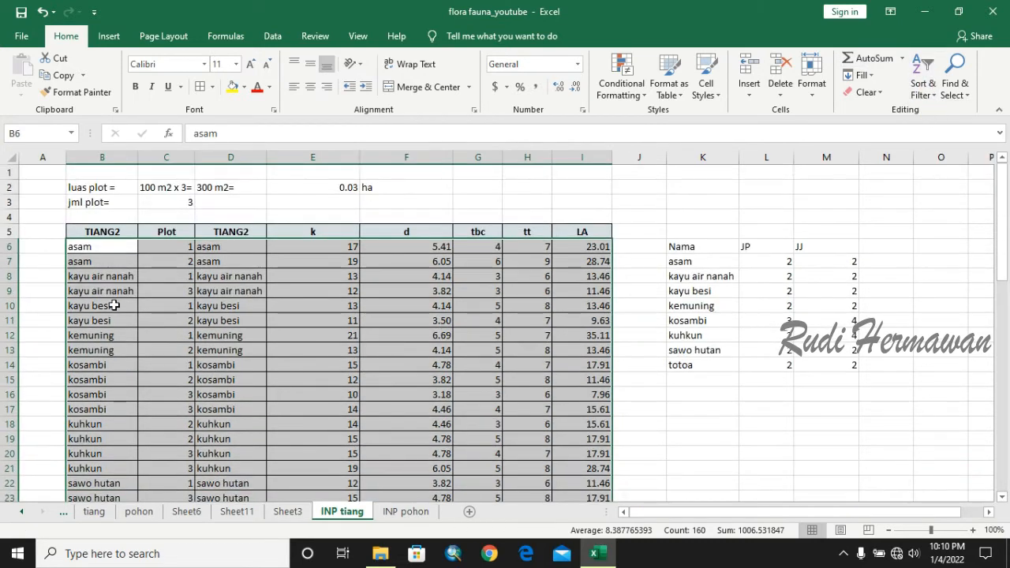
- Check the grouped asam rows in B6:B7 and return to the PivotTable field list on Sheet3
left_click(105, 262)
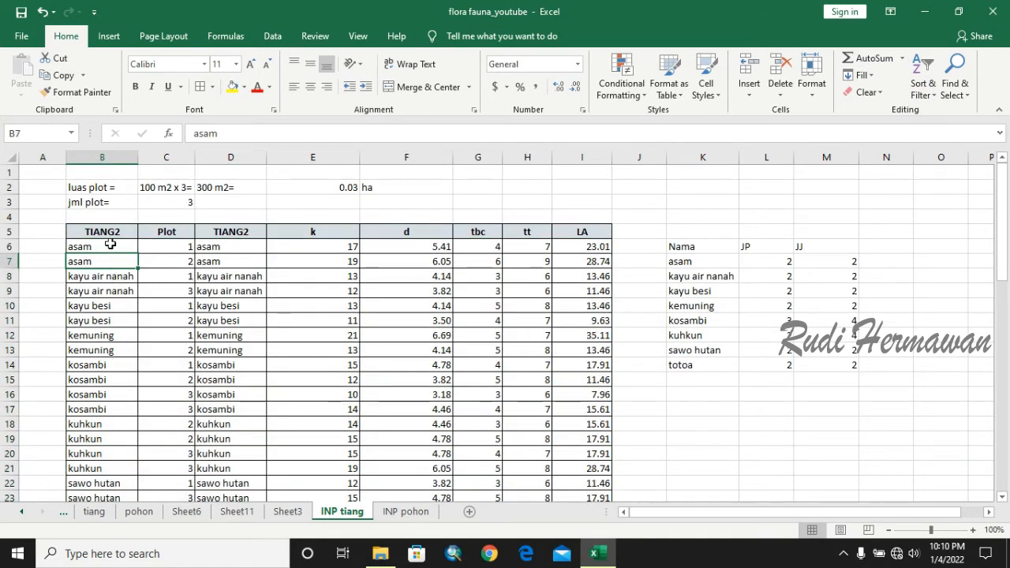
left_click_drag(109, 244, 108, 259)
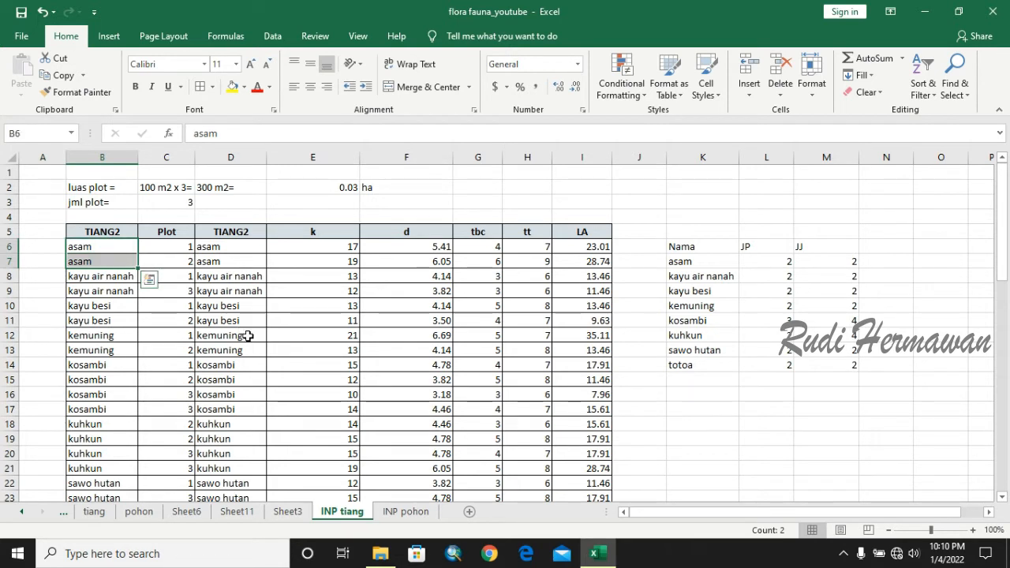
left_click(288, 511)
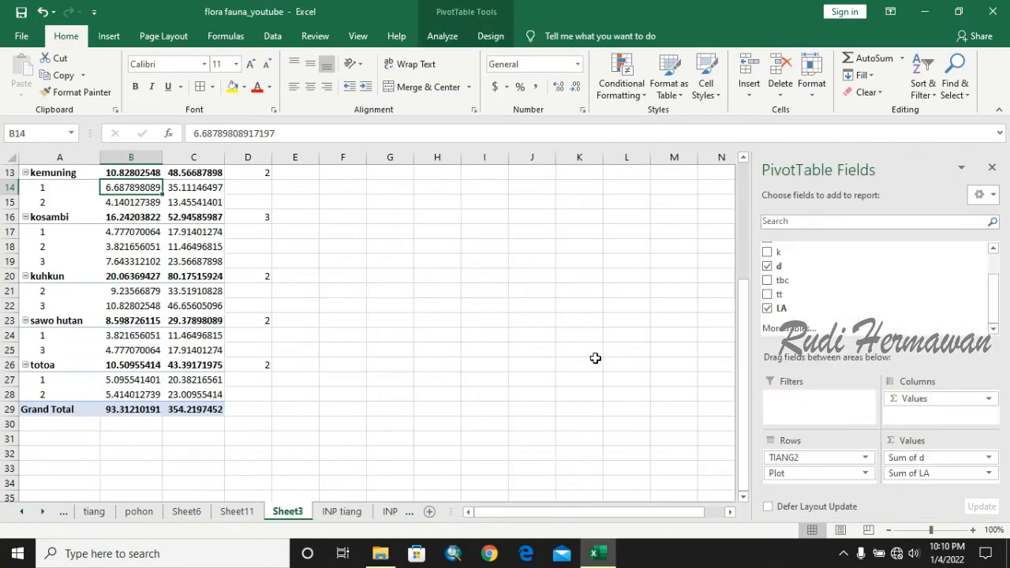
scroll(868, 294, "up", 1)
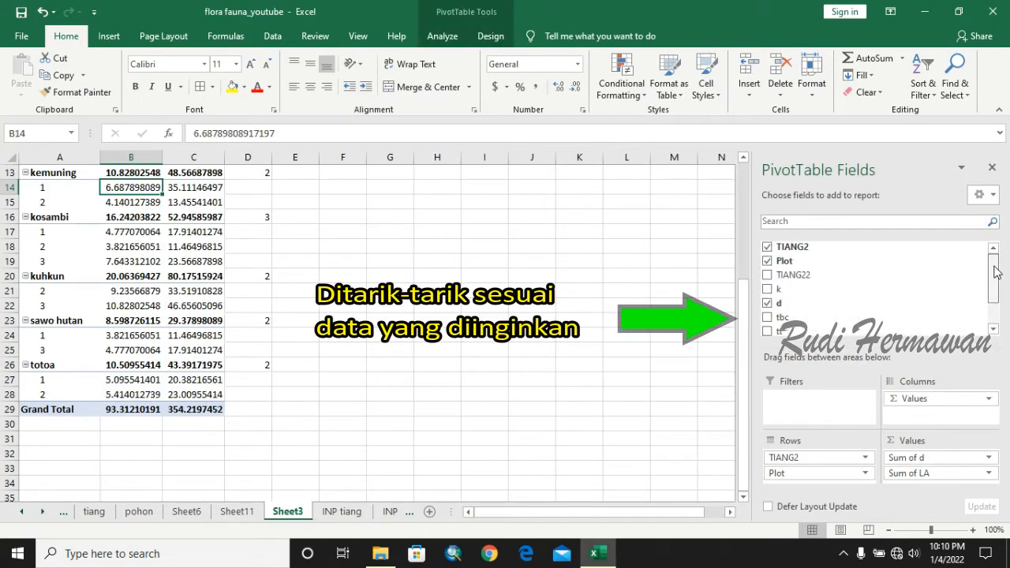
- Place Plot above TIANG2 in the PivotTable rows, and finally remove Plot so the rows are grouped by TIANG2 only
left_click_drag(800, 251, 794, 463)
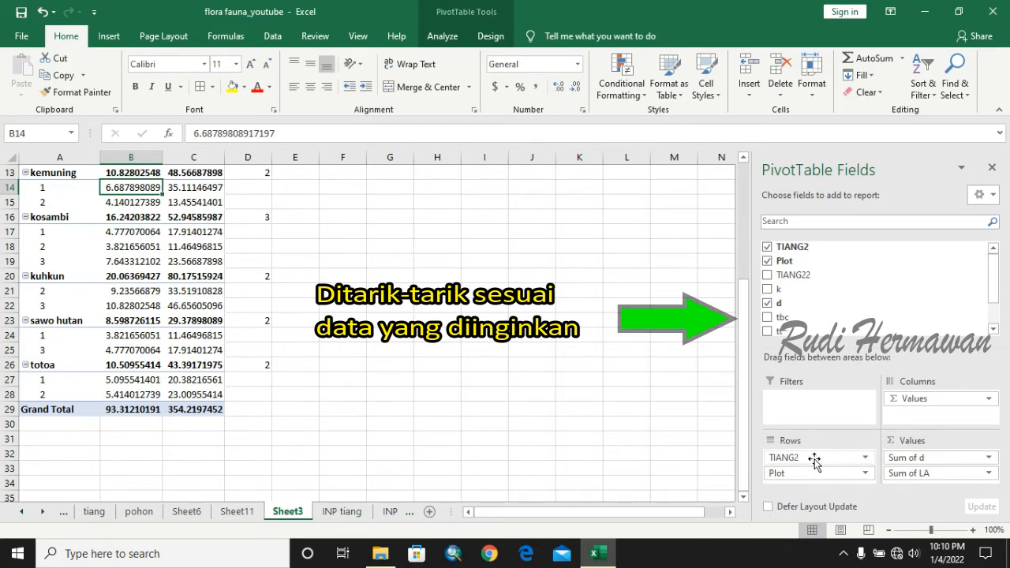
mouse_move(815, 460)
left_mouse_down()
mouse_move(817, 398)
mouse_move(825, 472)
left_mouse_up()
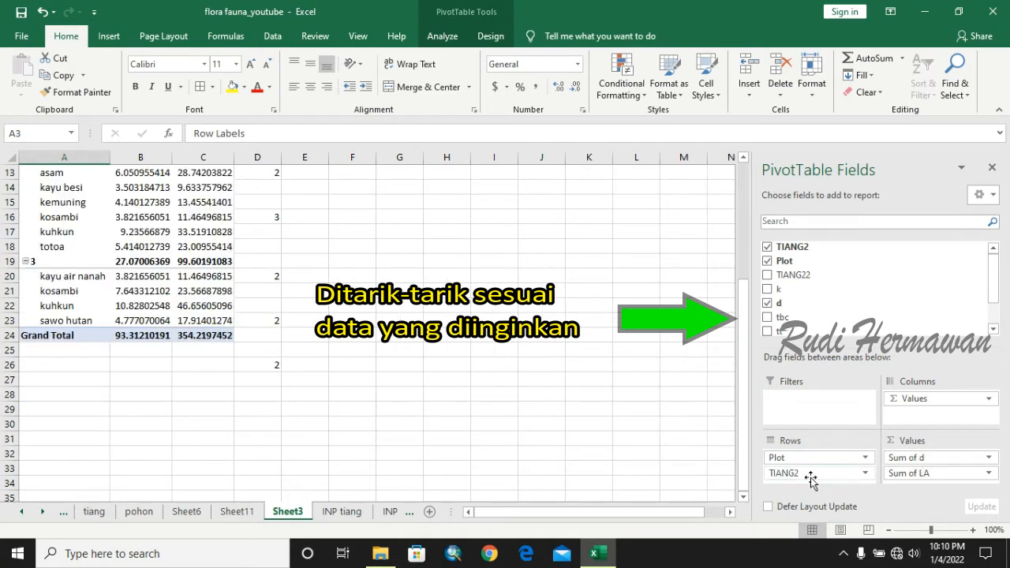
left_click_drag(743, 316, 727, 190)
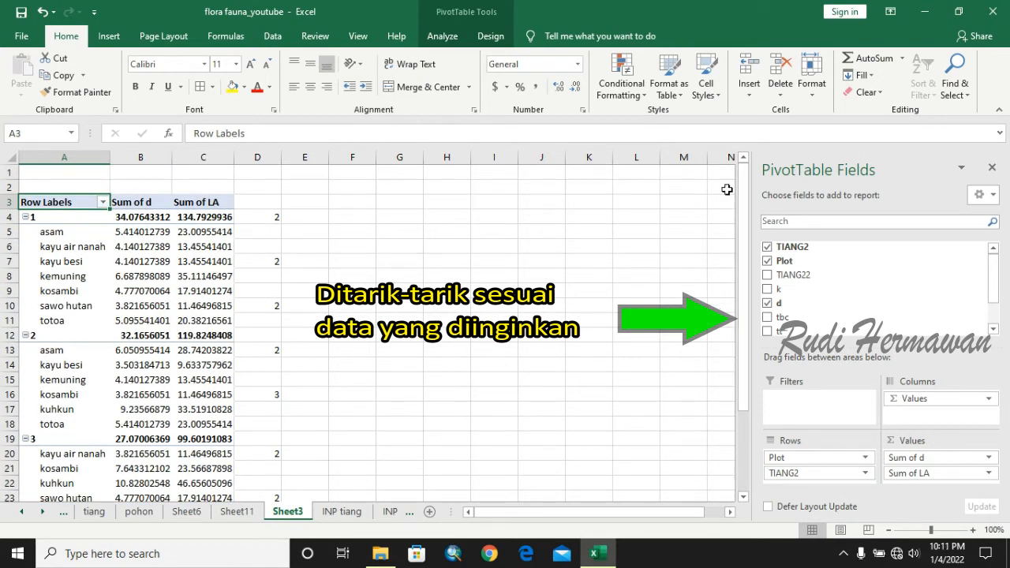
left_click_drag(825, 458, 834, 312)
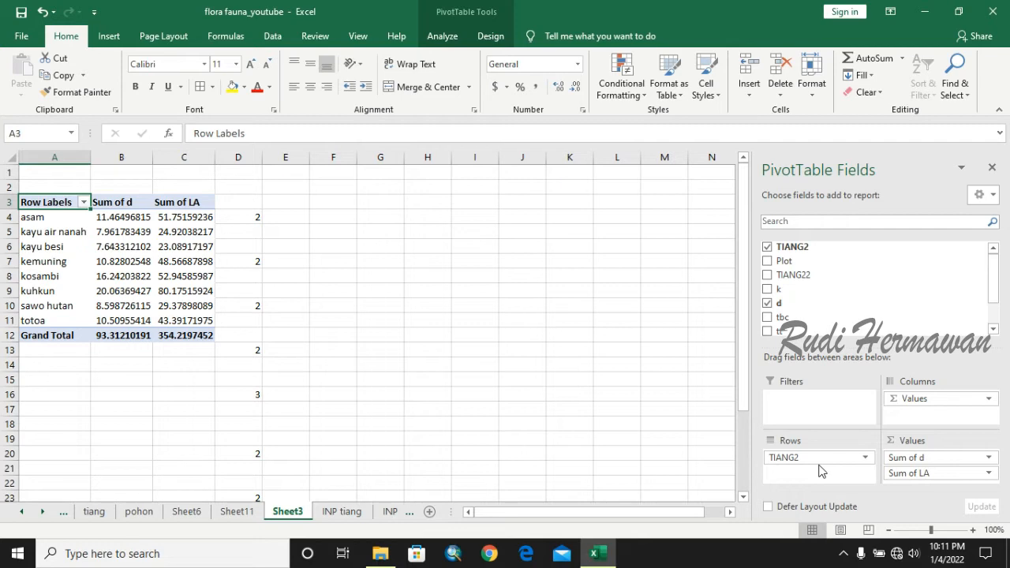
- Compare the number of rows per species in the sorted INP tiang data with the JJ list in M7:M14
left_click(342, 512)
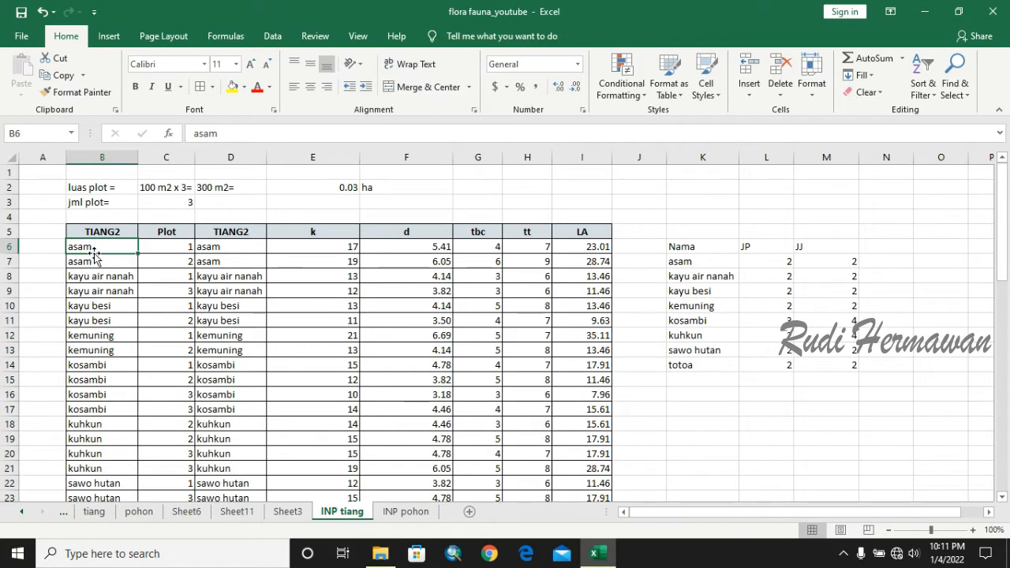
left_click_drag(93, 249, 94, 296)
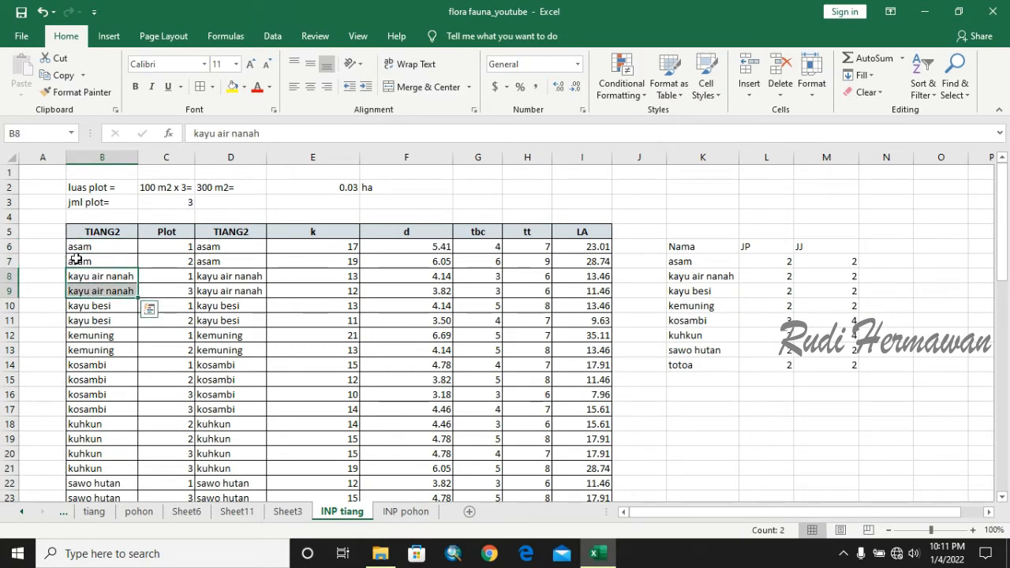
left_click(856, 261)
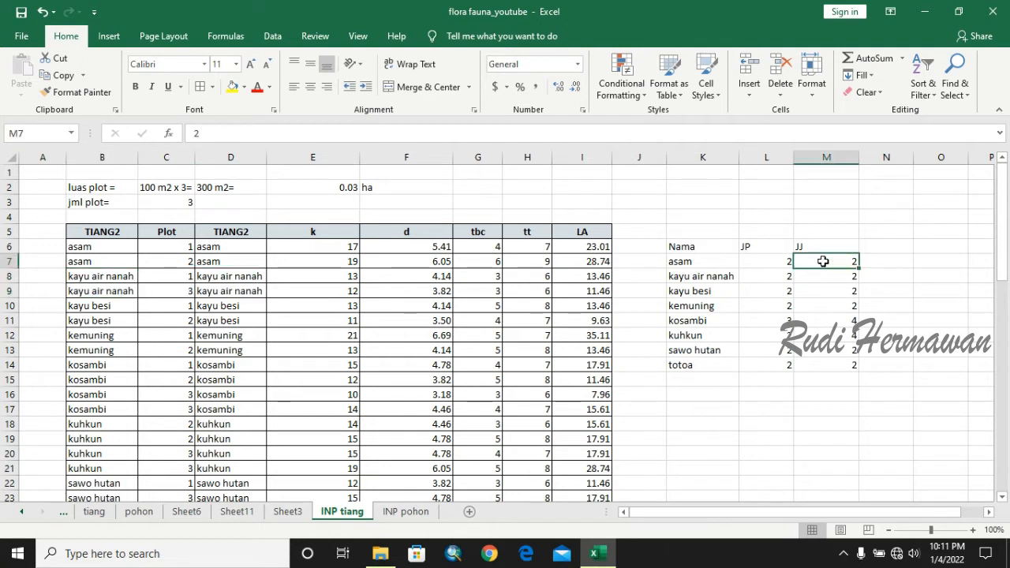
left_click(831, 274)
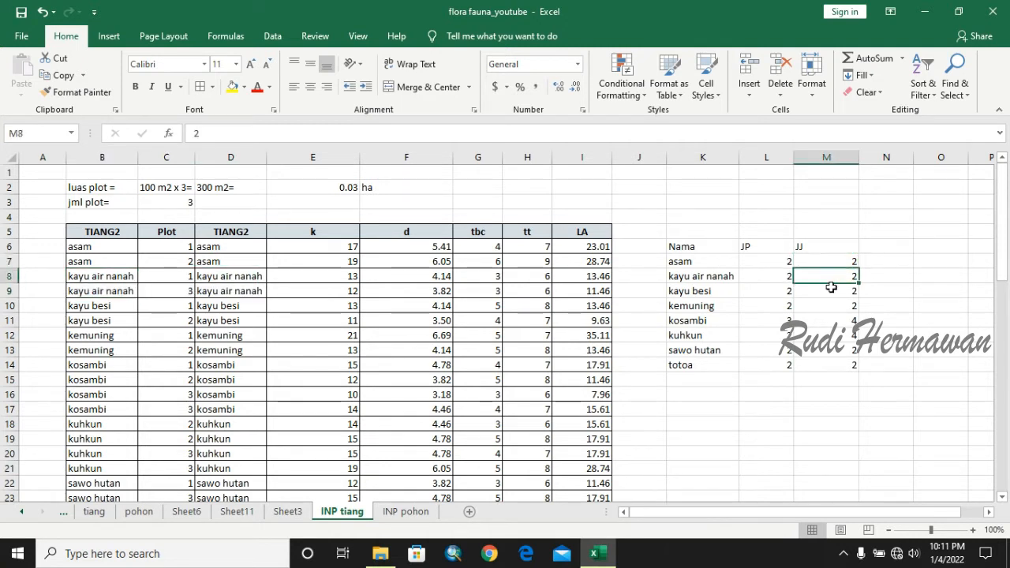
left_click(831, 289)
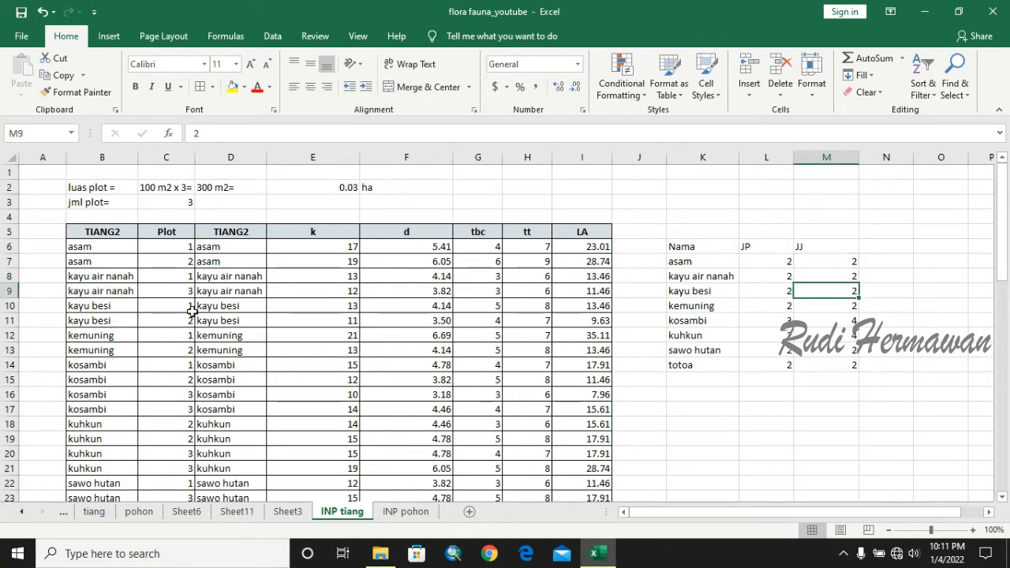
left_click_drag(164, 307, 163, 320)
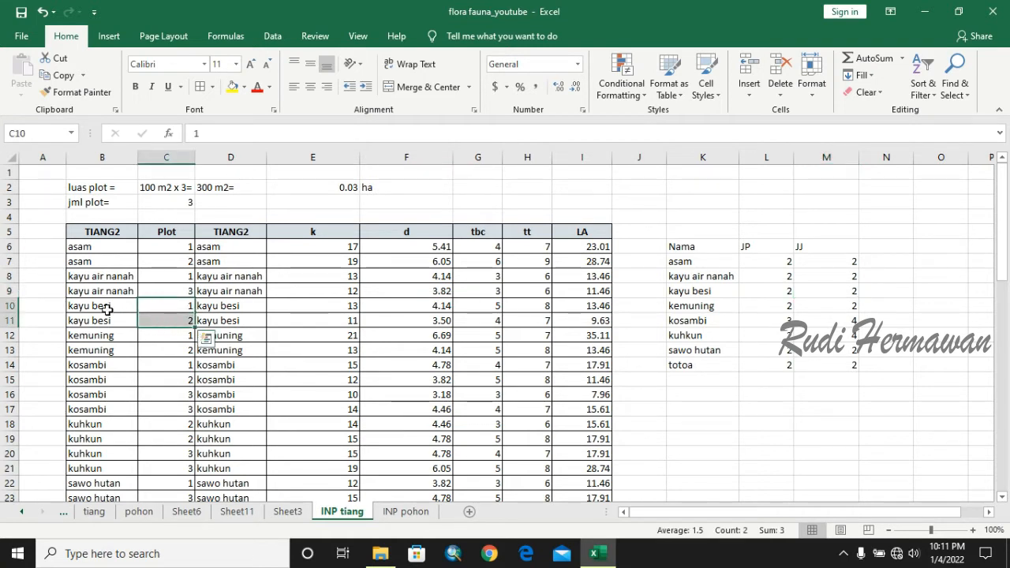
left_click_drag(97, 307, 119, 382)
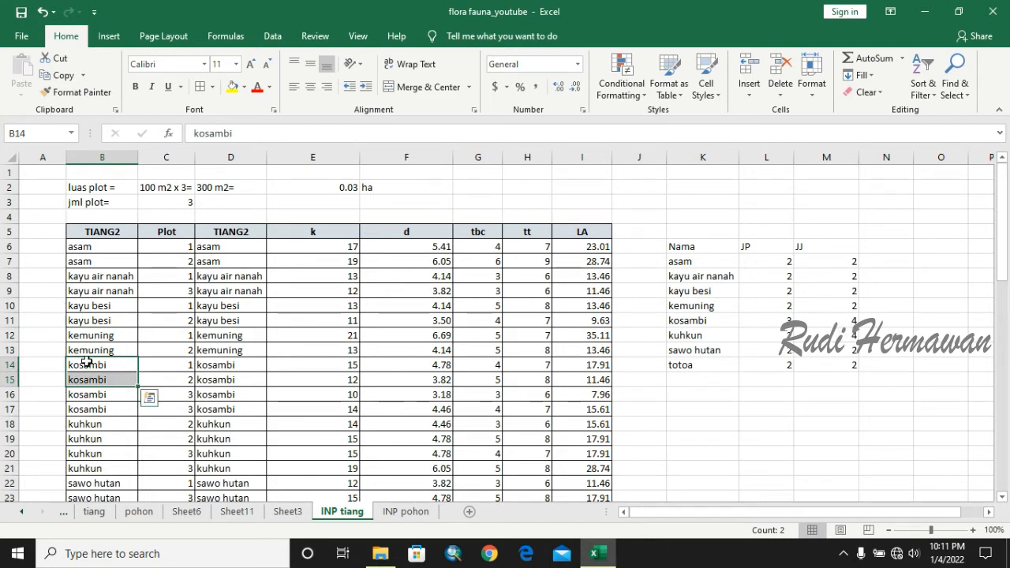
left_click_drag(87, 363, 109, 410)
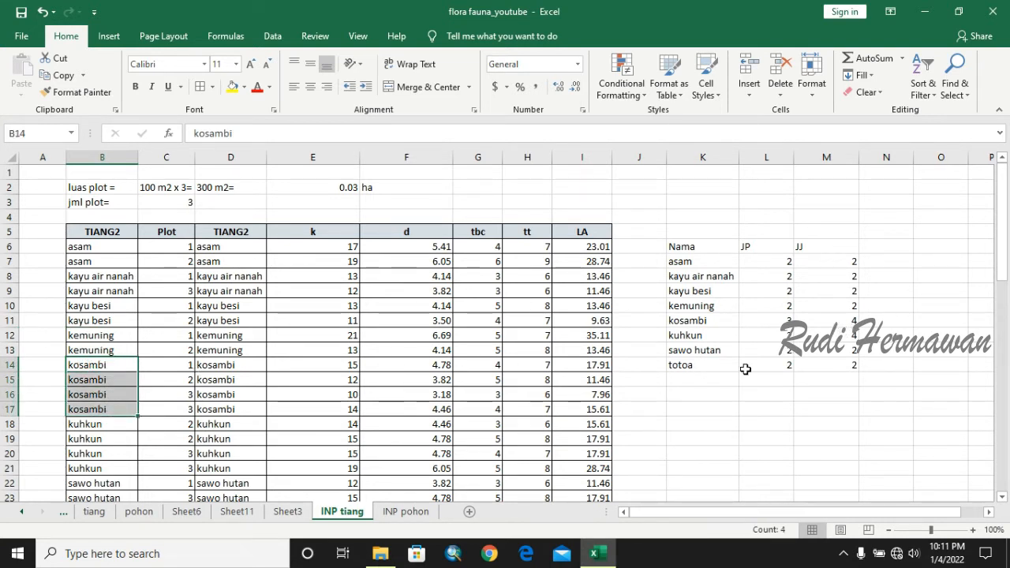
left_click(848, 337)
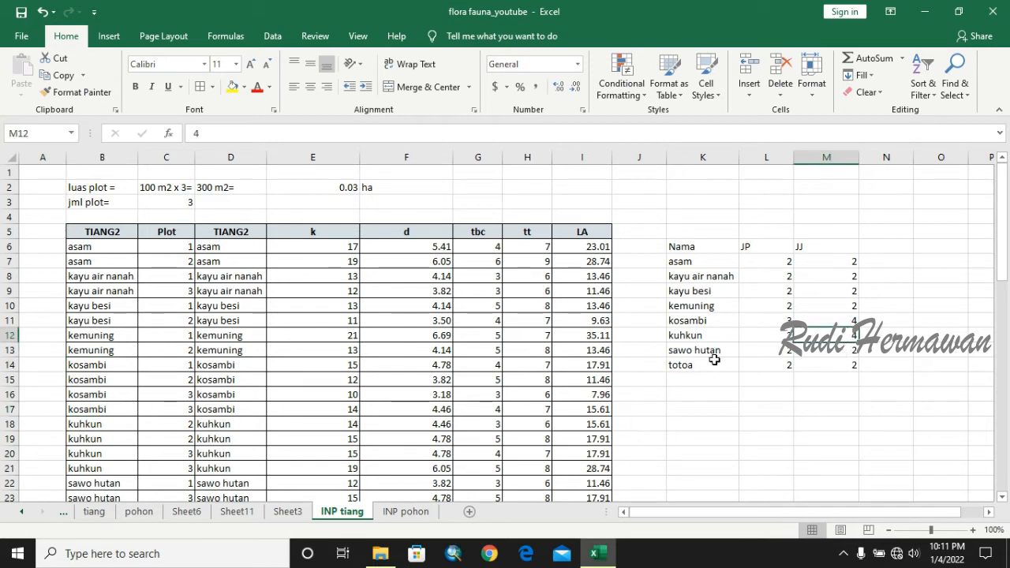
scroll(172, 401, "down", 2)
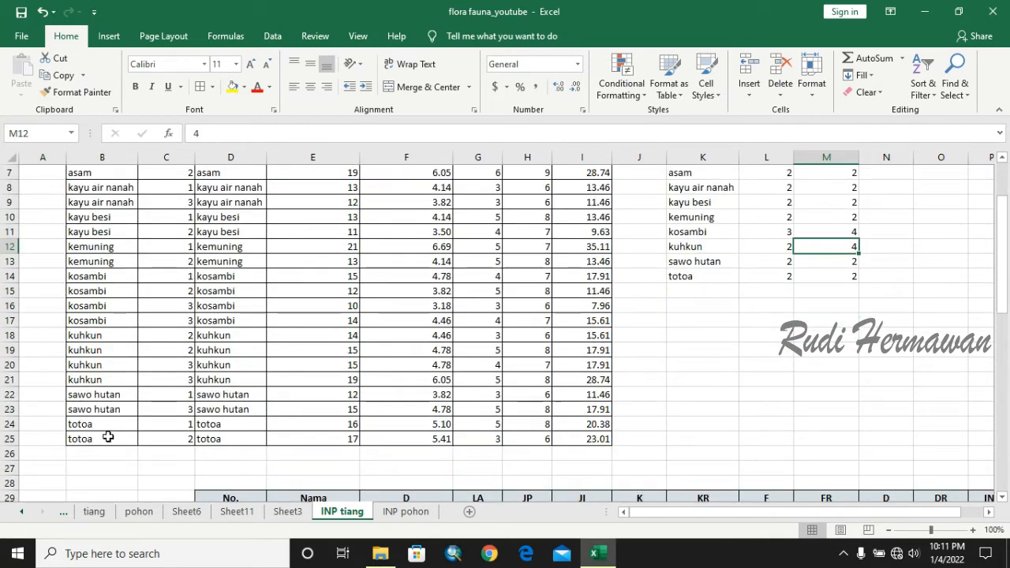
left_click_drag(91, 424, 91, 438)
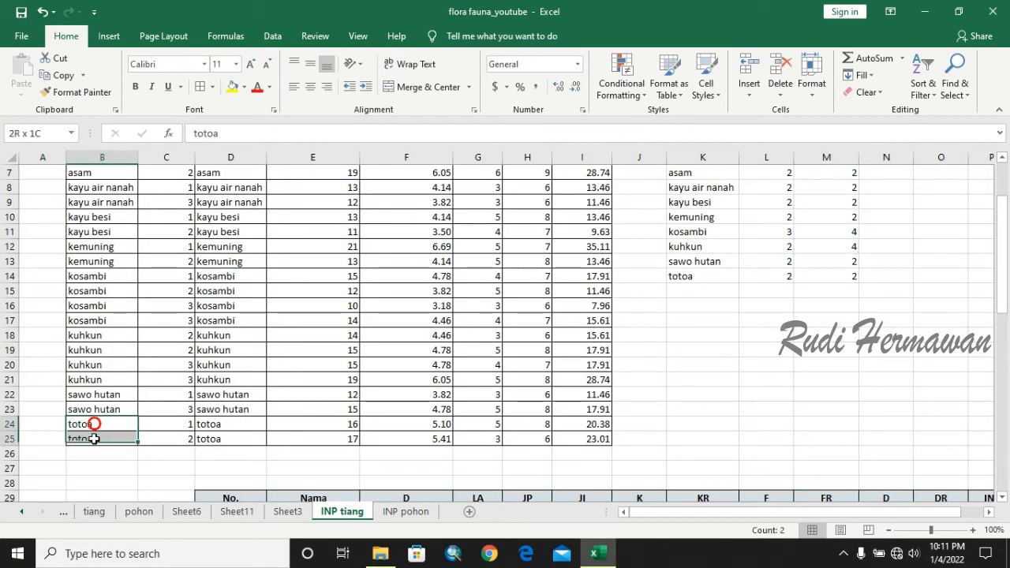
left_click(834, 276)
- Copy the JJ values from M7:M14 into the JI column of the new INP table at H54:H61
scroll(829, 266, "up", 2)
left_click_drag(835, 260, 838, 377)
key("ctrl+c")
scroll(832, 378, "down", 15)
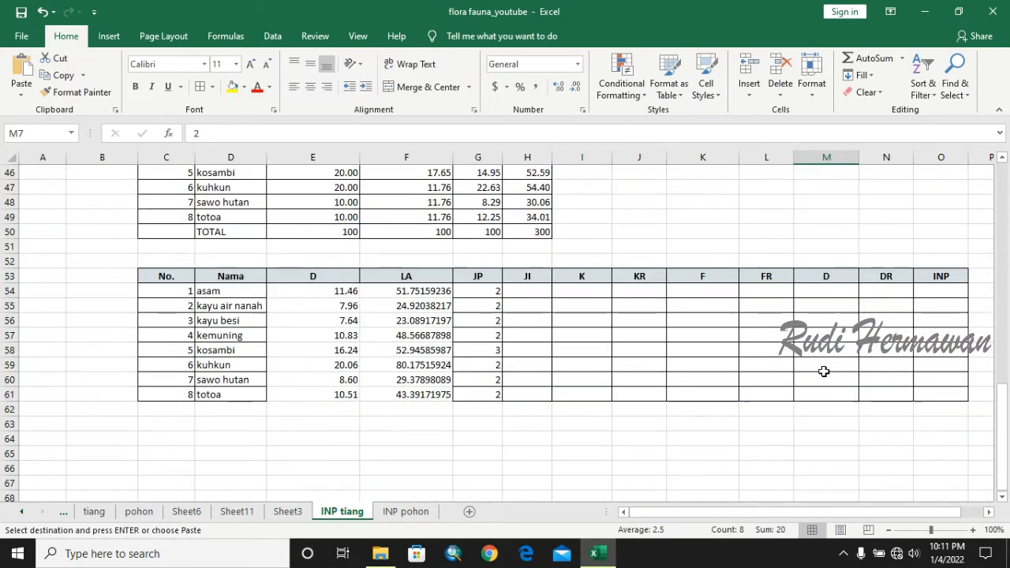
left_click(546, 293)
key("ctrl+v")
left_click(638, 217)
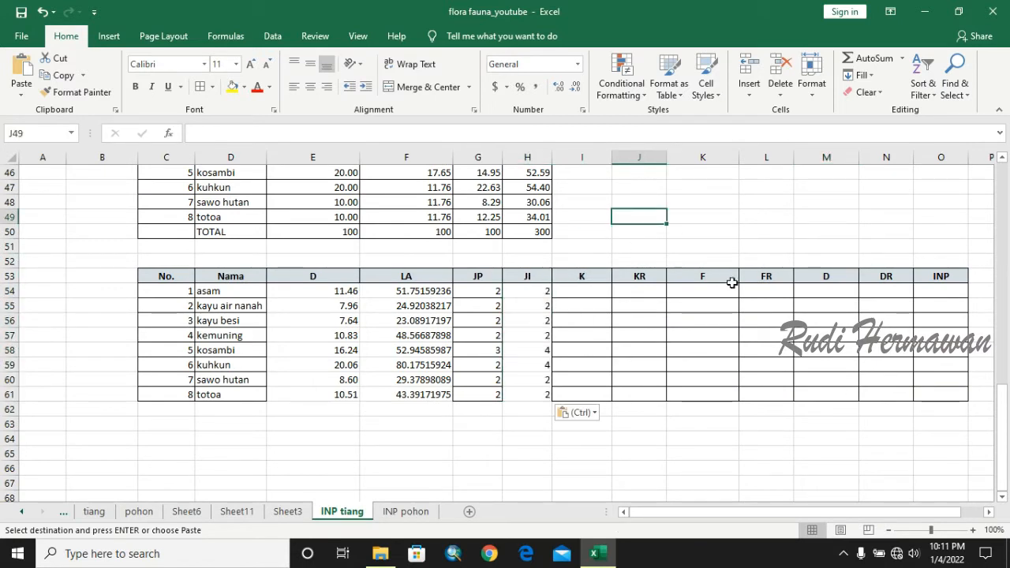
- Review the filled D, LA, JP and JI values in E54:H61 and the blank K to INP columns beside them
left_click(752, 217)
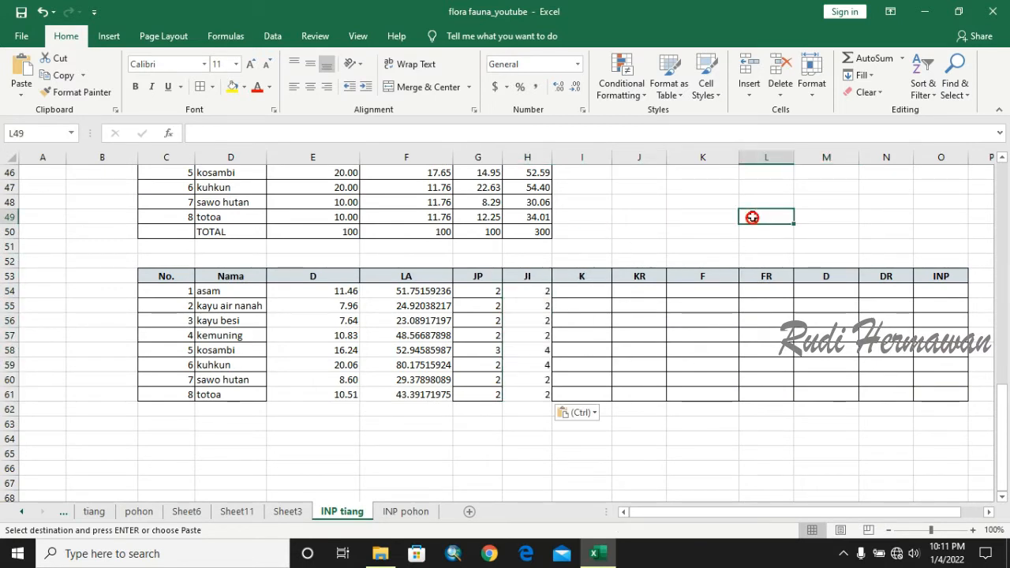
left_click(584, 292)
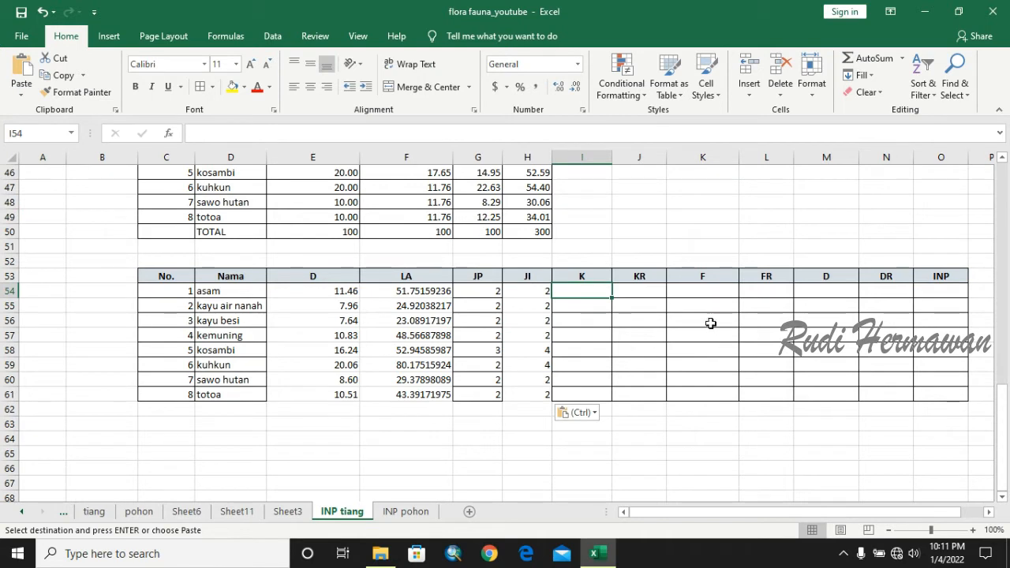
left_click_drag(292, 291, 489, 365)
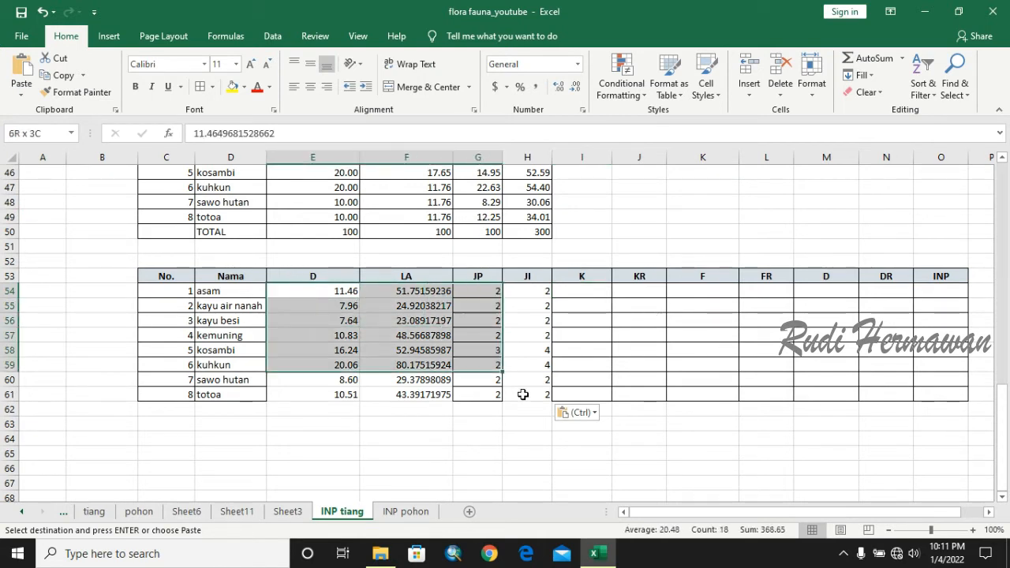
left_click_drag(522, 394, 536, 399)
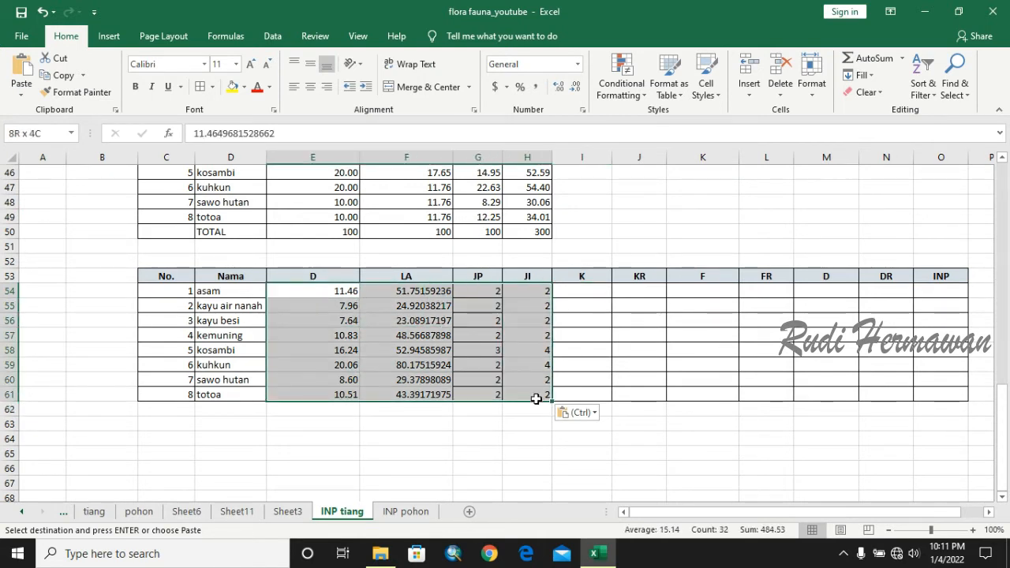
left_click(624, 292)
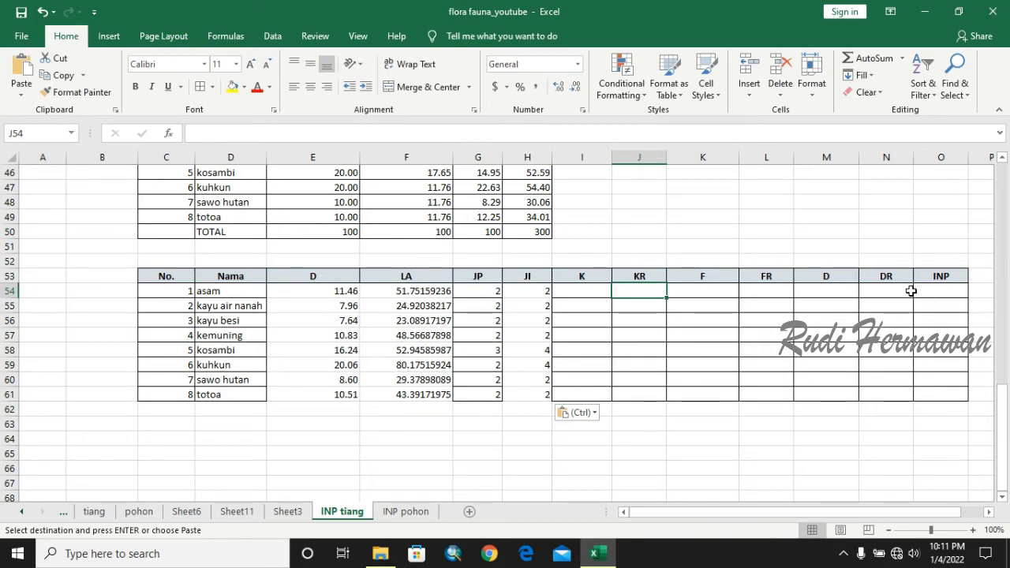
left_click(907, 291)
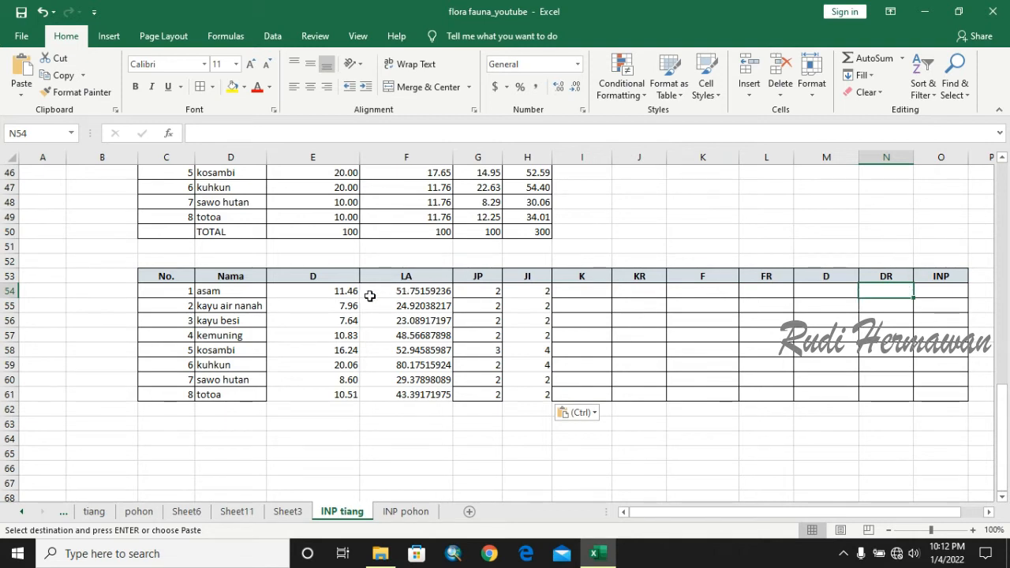
left_click(420, 293)
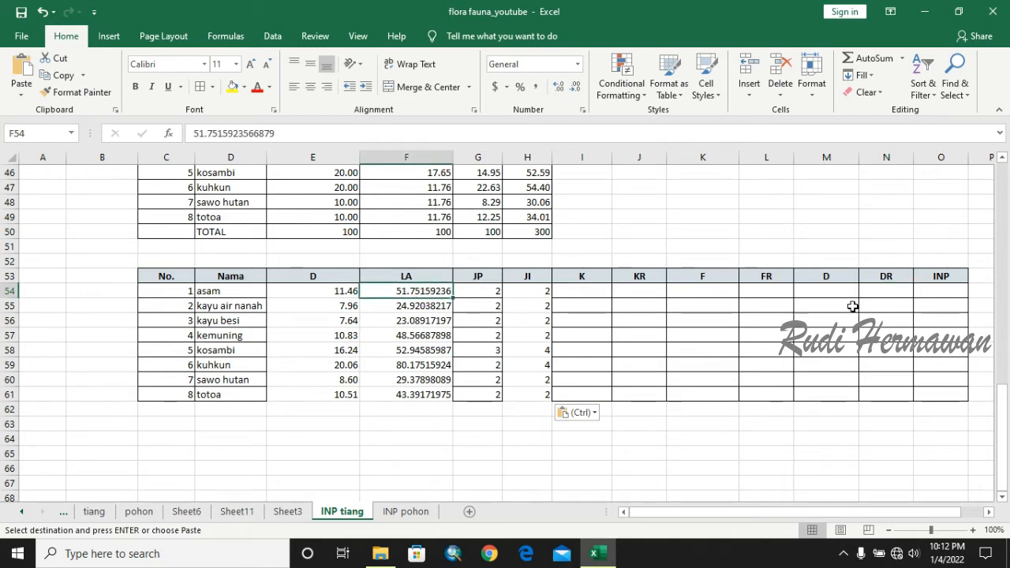
left_click(879, 296)
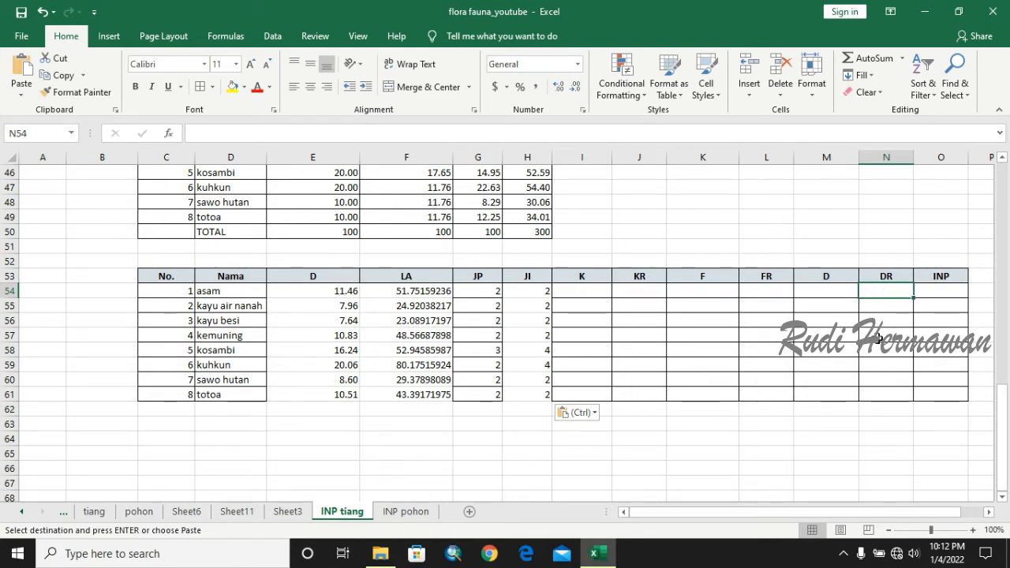
- Calculate the D value for asam in M54 as LA divided by the plot area in hectares, using =F54/E2
left_click(836, 288)
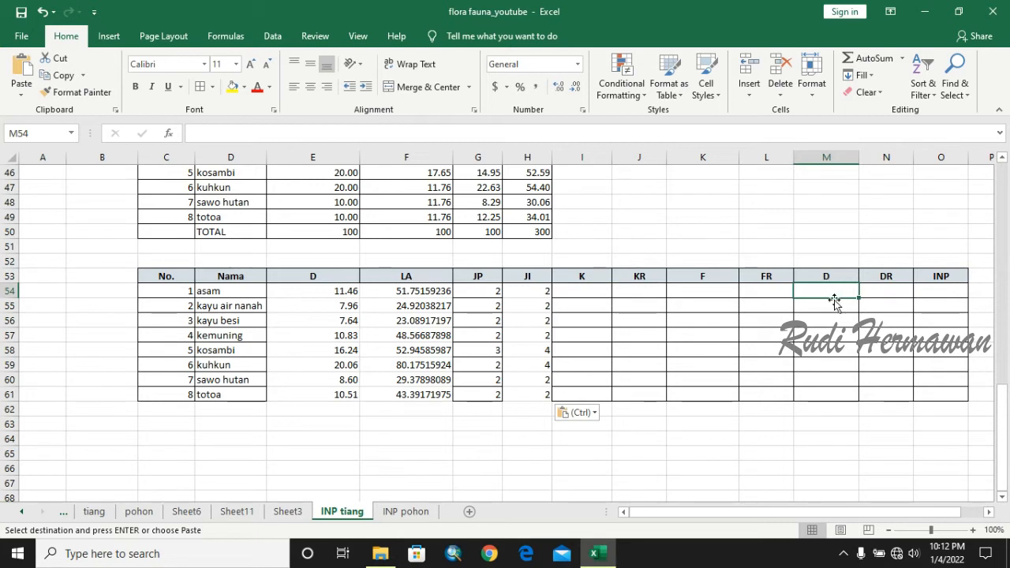
type("=")
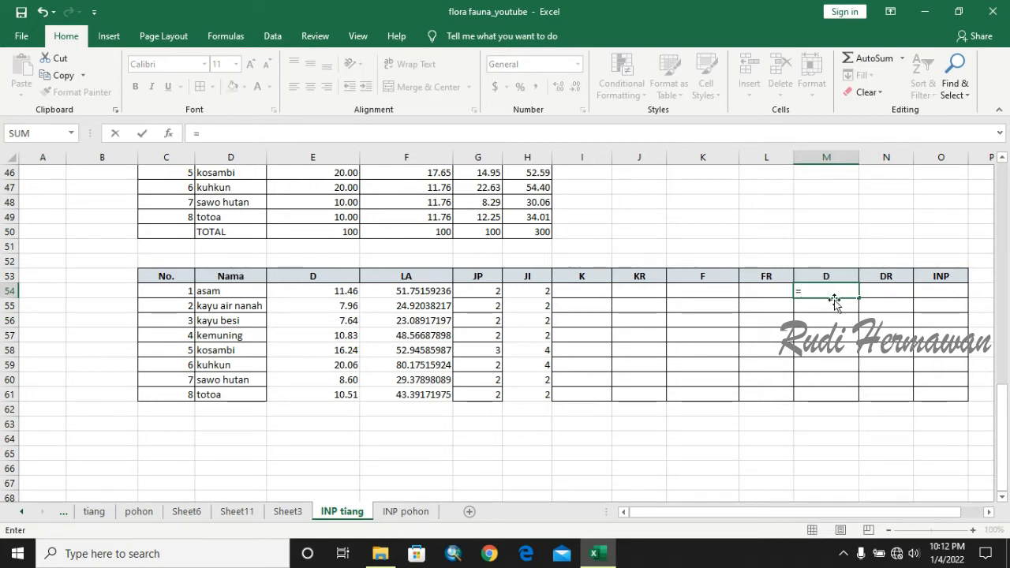
left_click(430, 291)
type("/")
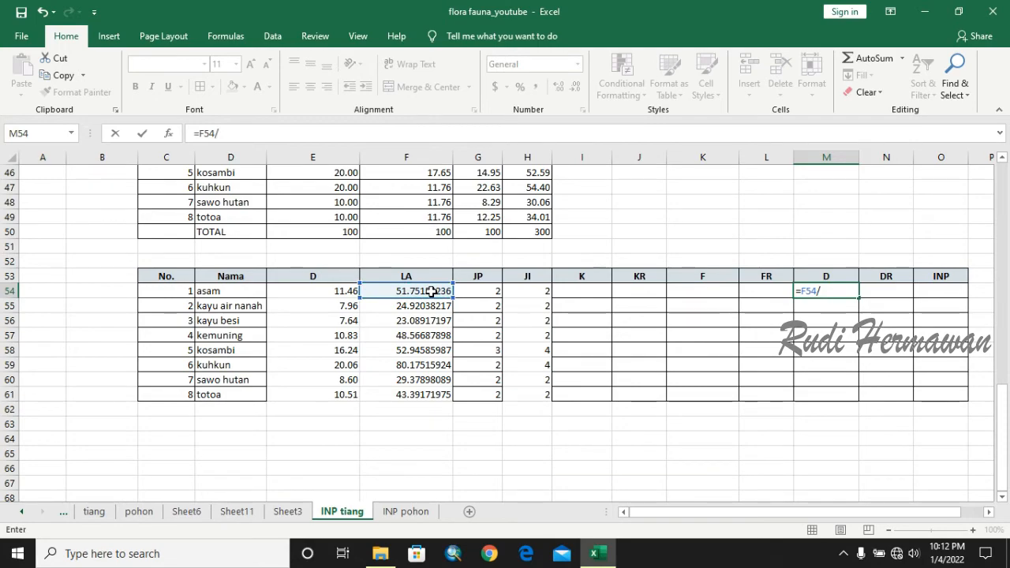
scroll(430, 291, "up", 12)
scroll(427, 291, "up", 3)
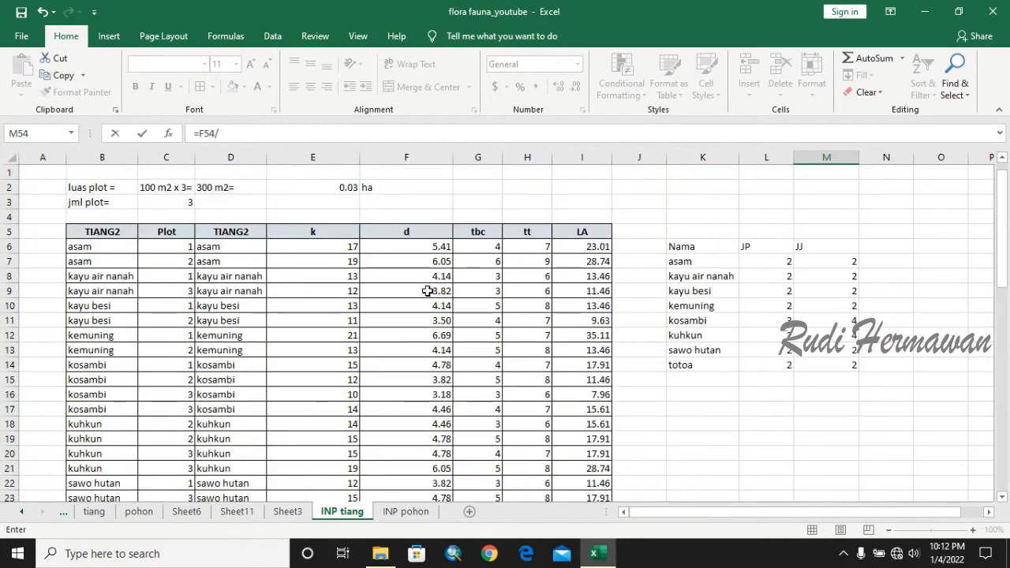
left_click(316, 187)
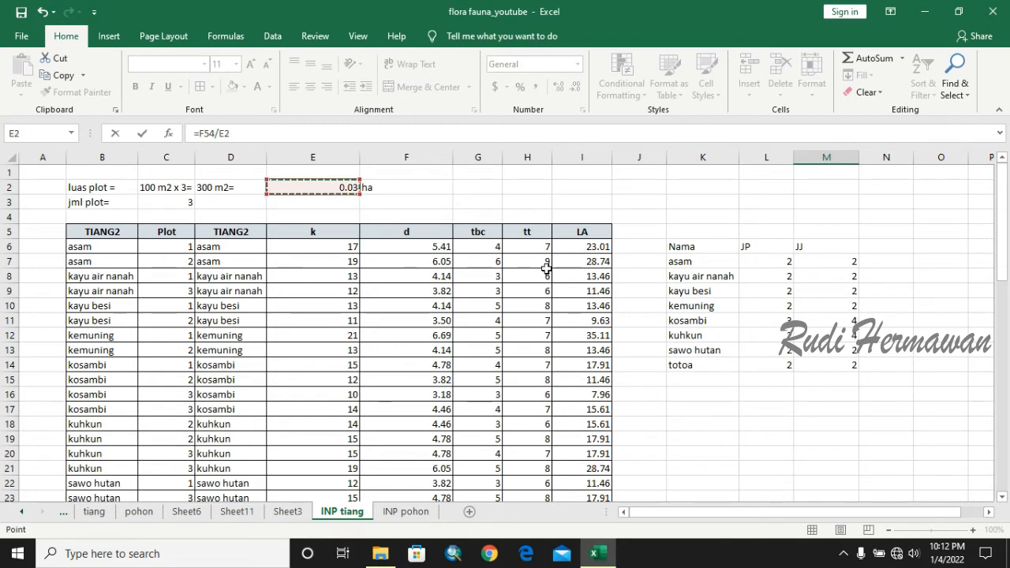
key("Return")
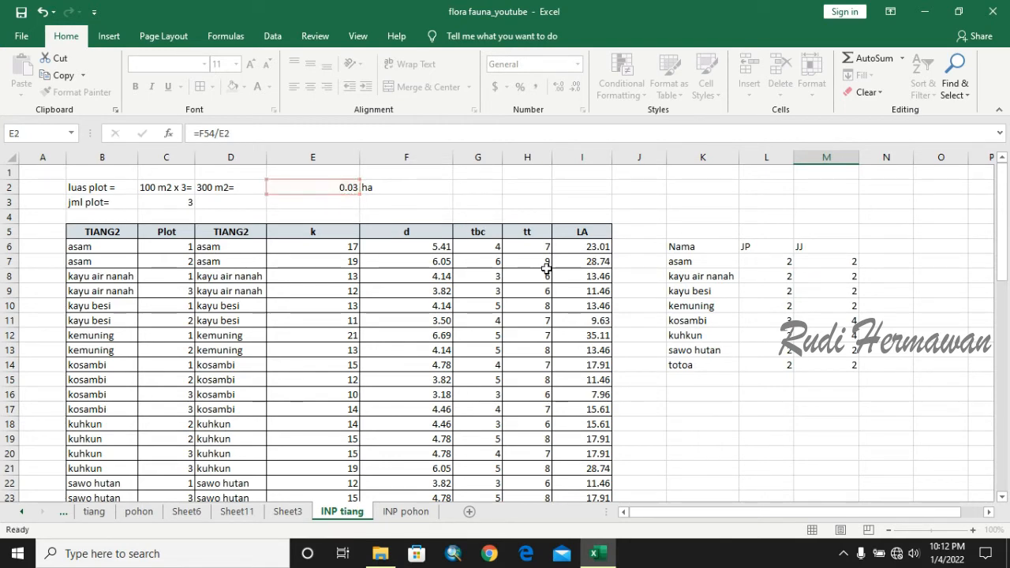
- Lock the plot area's row in the M54 formula so it reads =F54/E$2
left_click(832, 468)
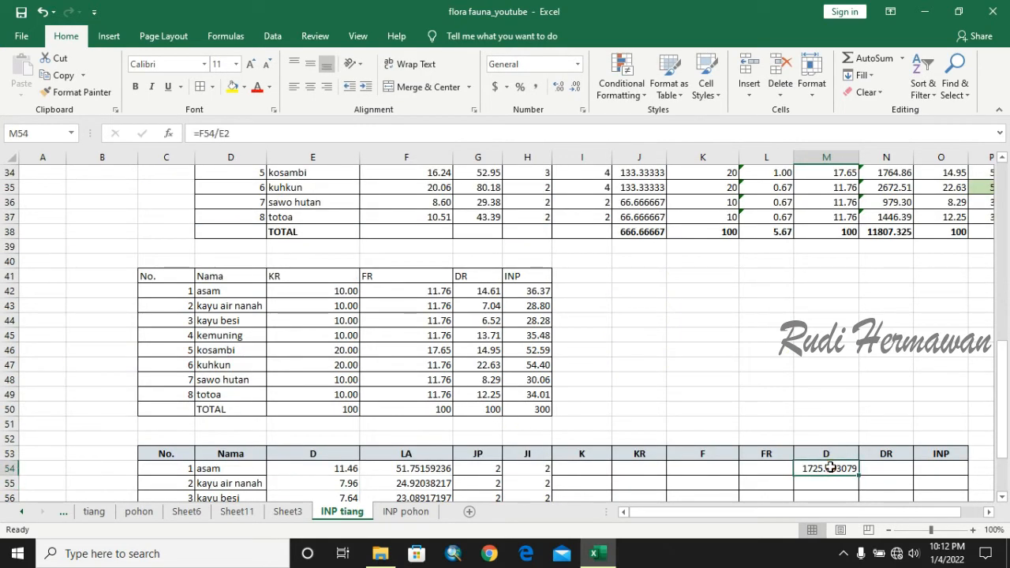
left_click(237, 133)
type("$")
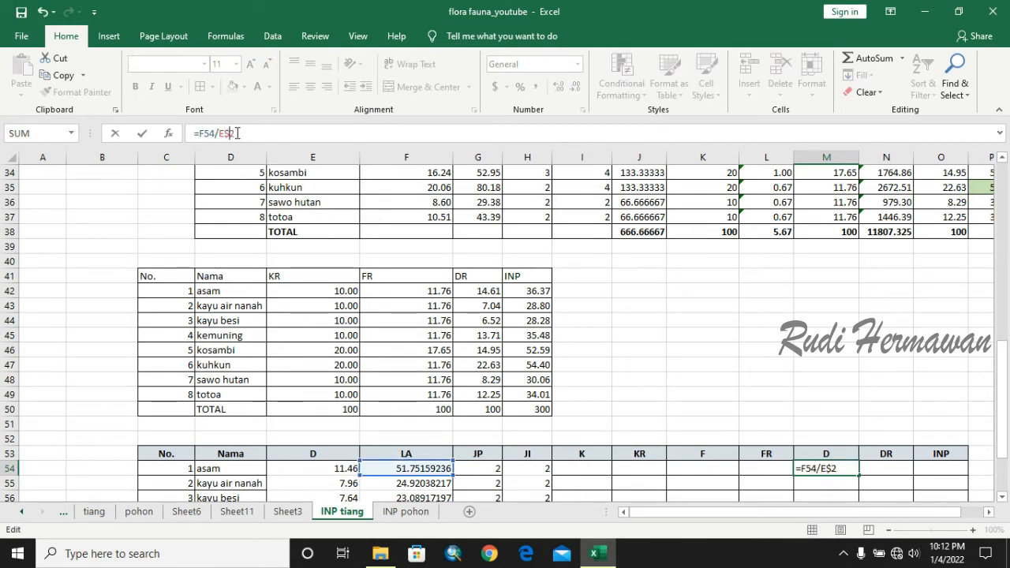
key("Return")
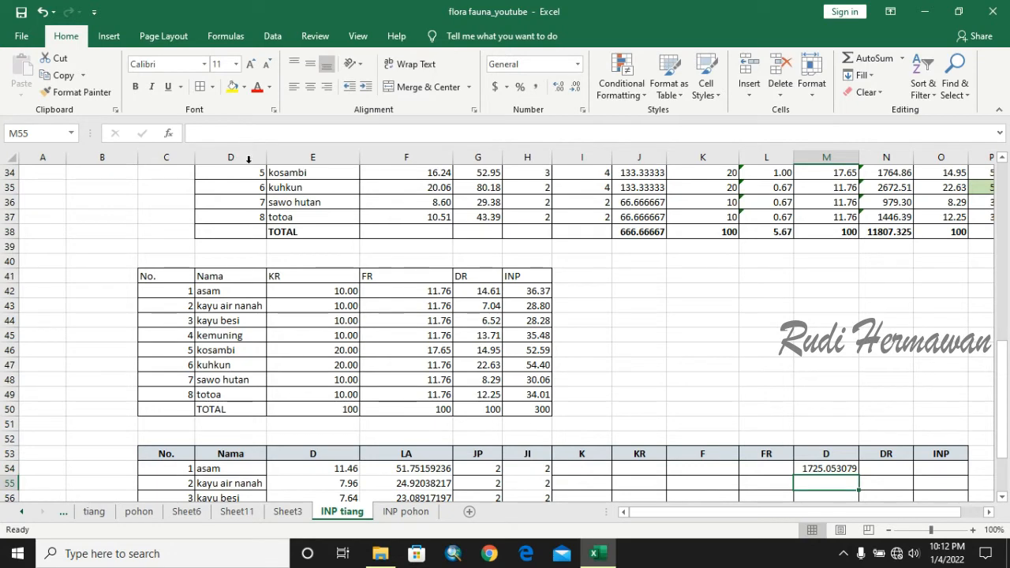
scroll(614, 269, "down", 1)
left_click(833, 425)
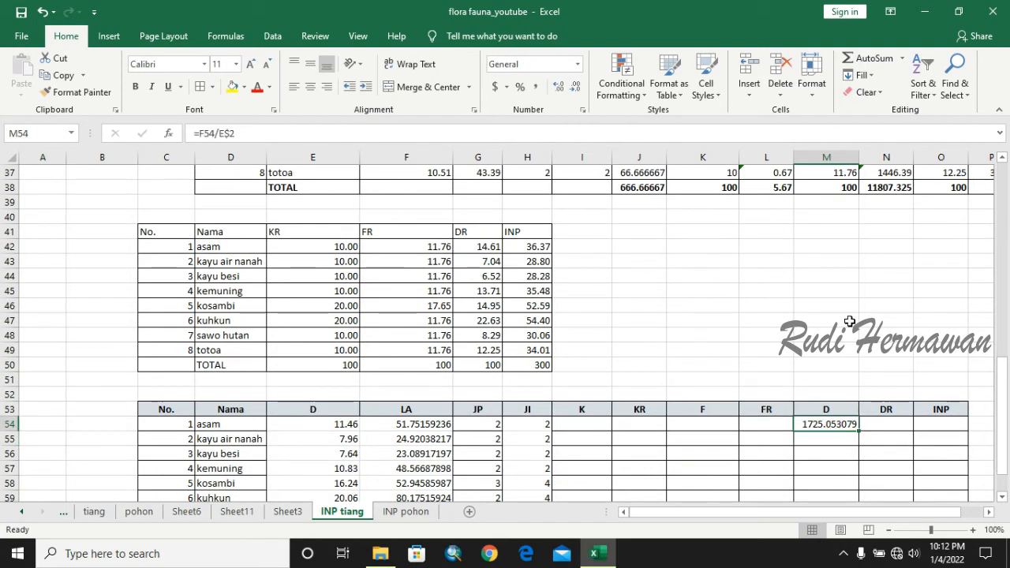
- Copy the D formula from M54 down to the remaining species in M55:M61
key("ctrl+c")
scroll(848, 321, "down", 4)
left_click_drag(828, 261, 826, 350)
key("ctrl+v")
left_click(811, 421)
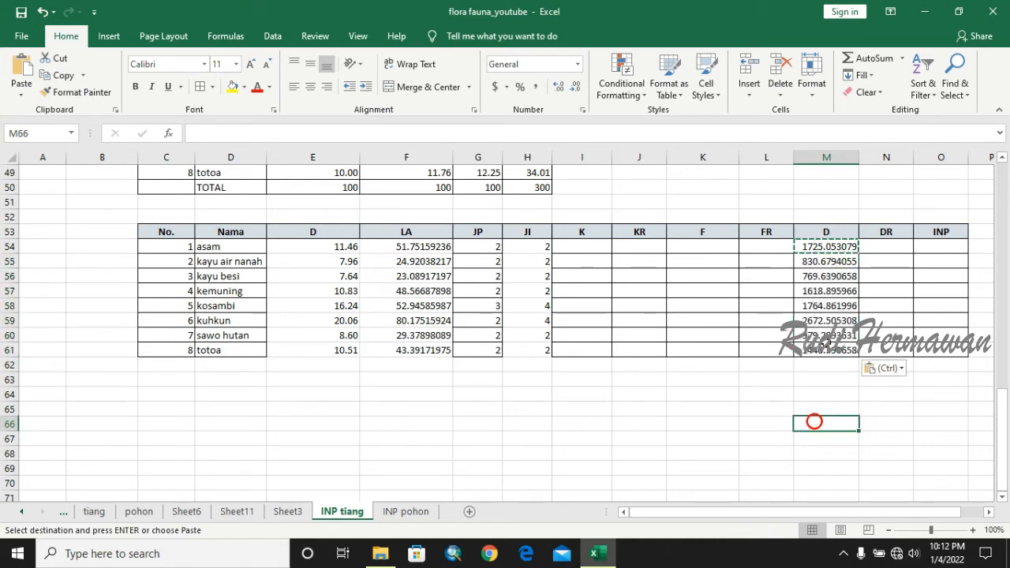
- Check the copied D formula for kemuning in M57 and the plot area cell E2 it refers to
left_click(828, 320)
left_click(834, 296)
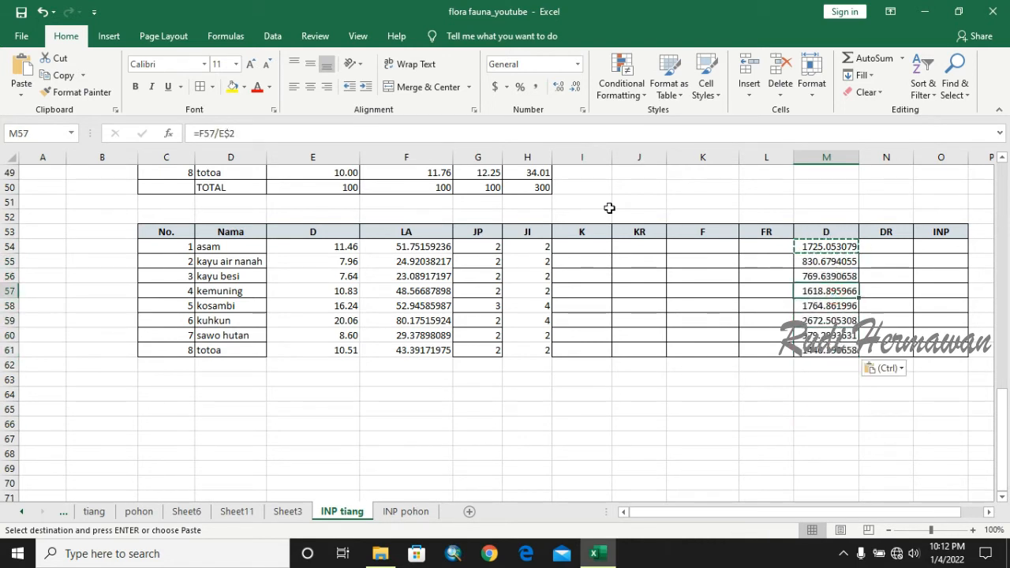
left_click(265, 134)
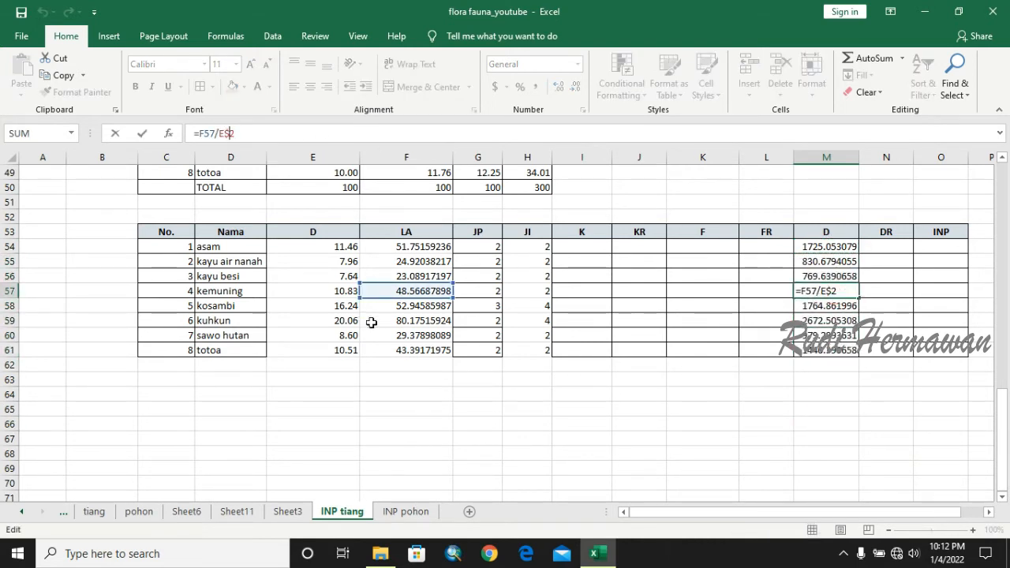
key("Return")
scroll(371, 322, "up", 10)
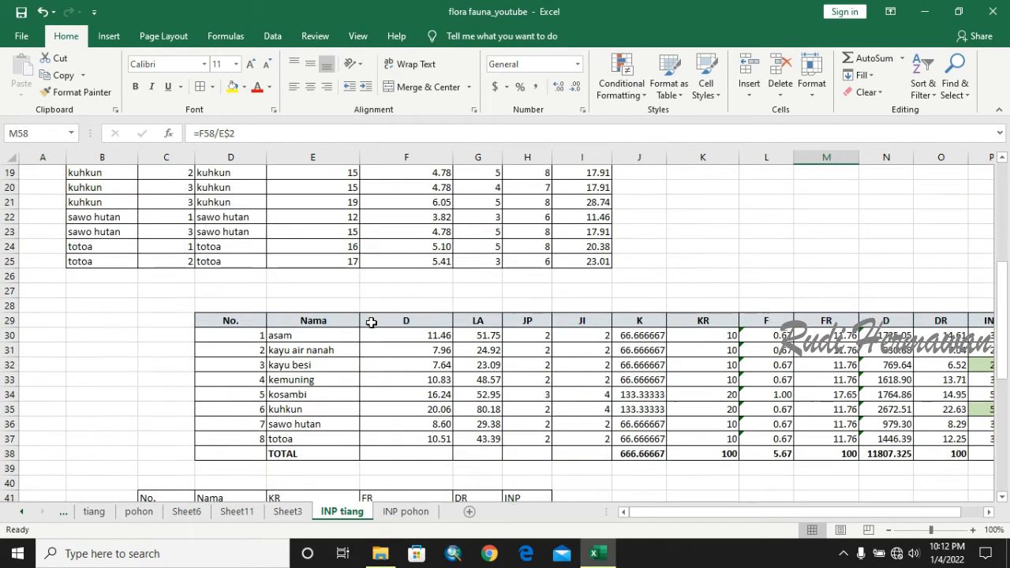
scroll(371, 321, "up", 6)
left_click(344, 188)
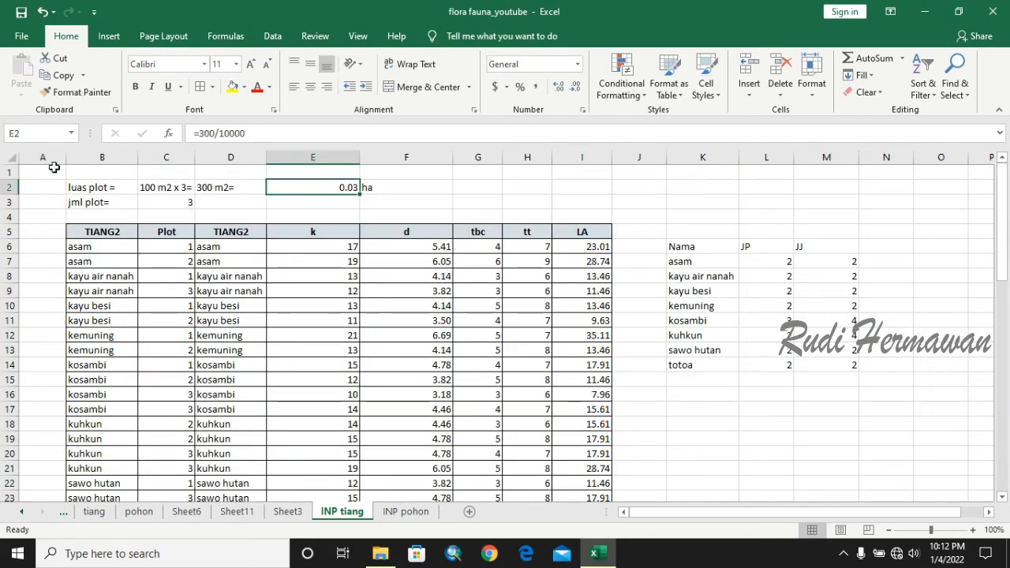
scroll(371, 201, "down", 14)
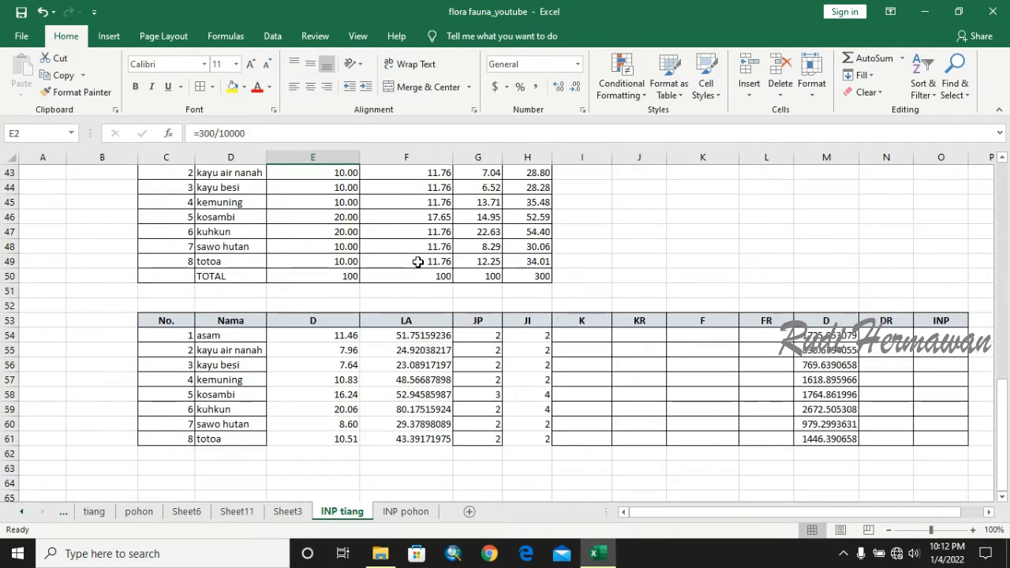
- Format the D values in M54:M61 to two decimal places
left_click(815, 336)
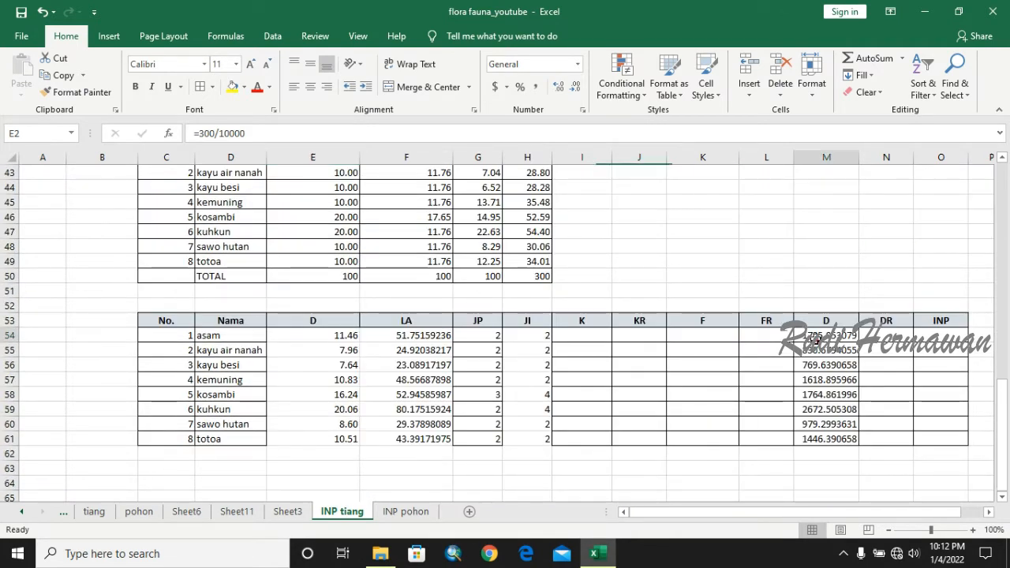
left_click(838, 439, "shift")
left_click(577, 87)
left_click(577, 87)
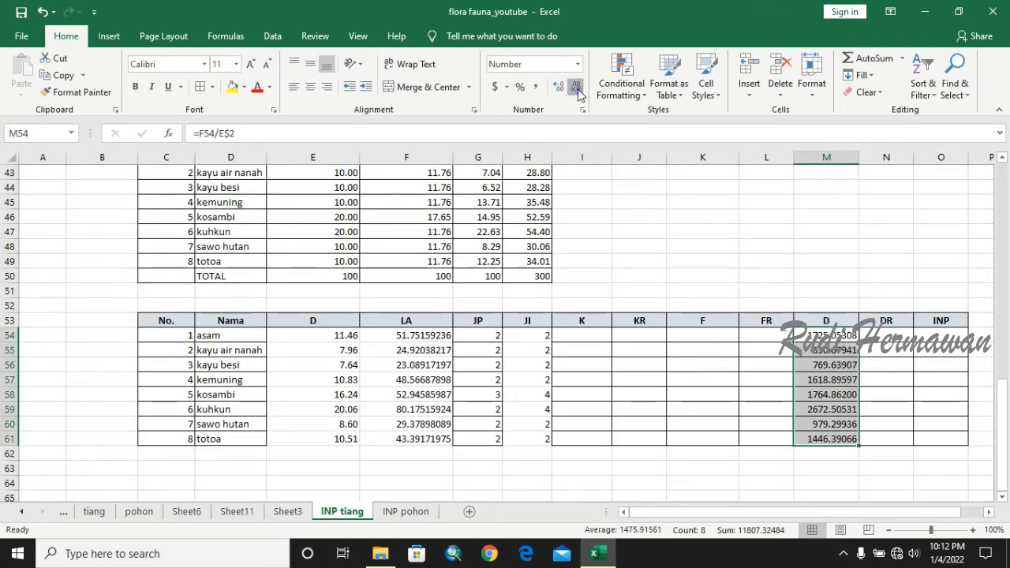
left_click(577, 86)
left_click(577, 87)
left_click(577, 87)
left_click(797, 467)
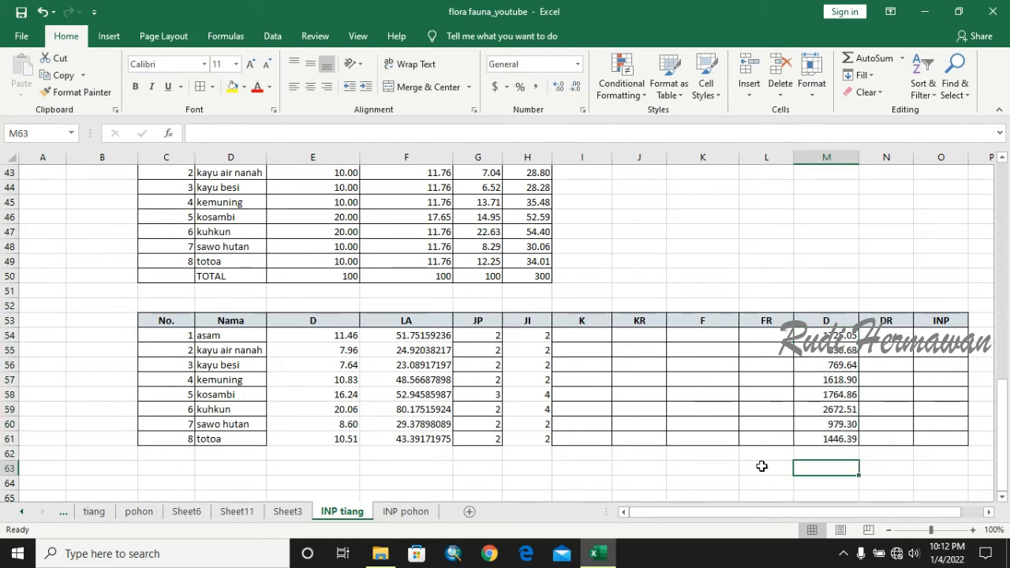
- Total the D column in M62 with =SUM(M54:M61)
left_click(830, 454)
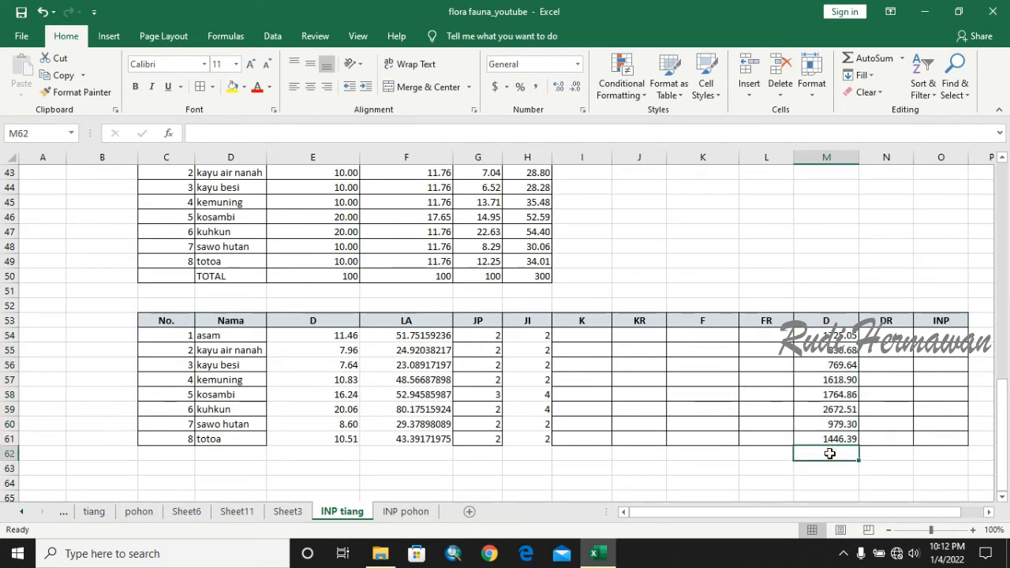
type("=sum(")
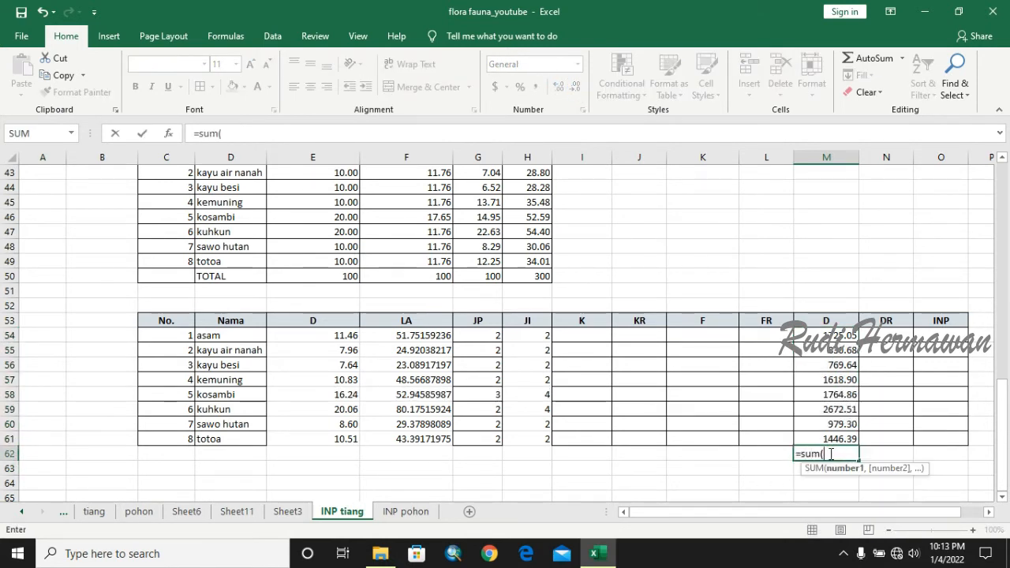
key("Up")
key("shift+Up")
key("shift+Up")
key("shift+Up")
key("shift+Up")
key("shift+Up")
key("shift+Up")
key("shift+Up")
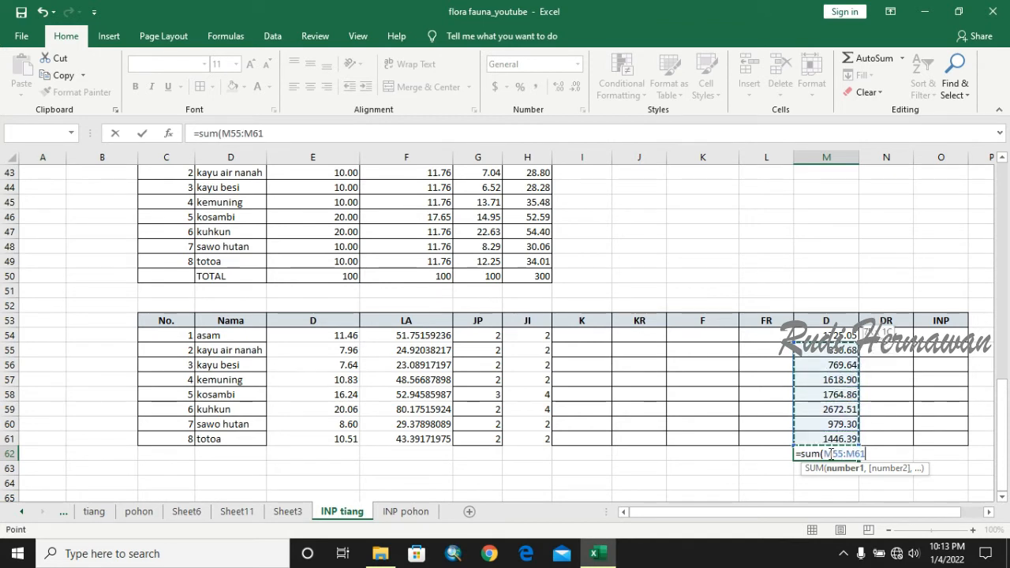
type(")")
key("Return")
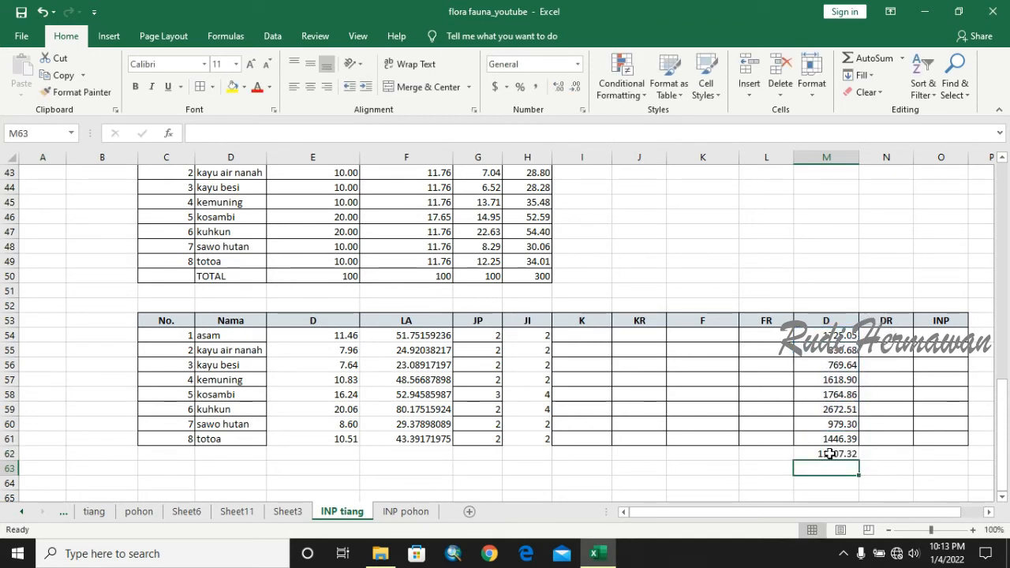
- Calculate the DR value for asam in N54 as its D divided by the row-locked D total, using =M54/M$62
left_click(887, 336)
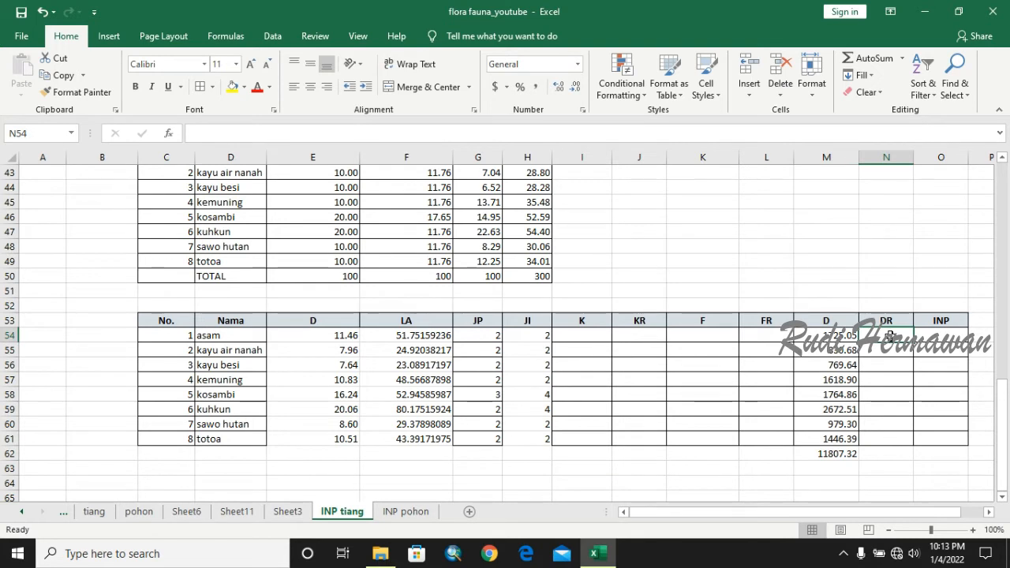
type("=")
left_click(813, 334)
type("/")
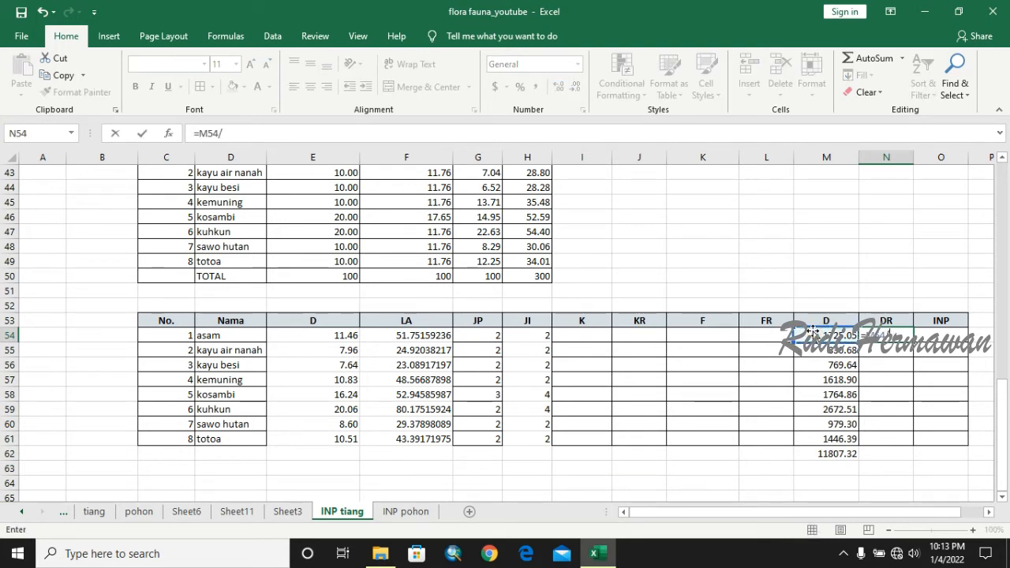
left_click(813, 452)
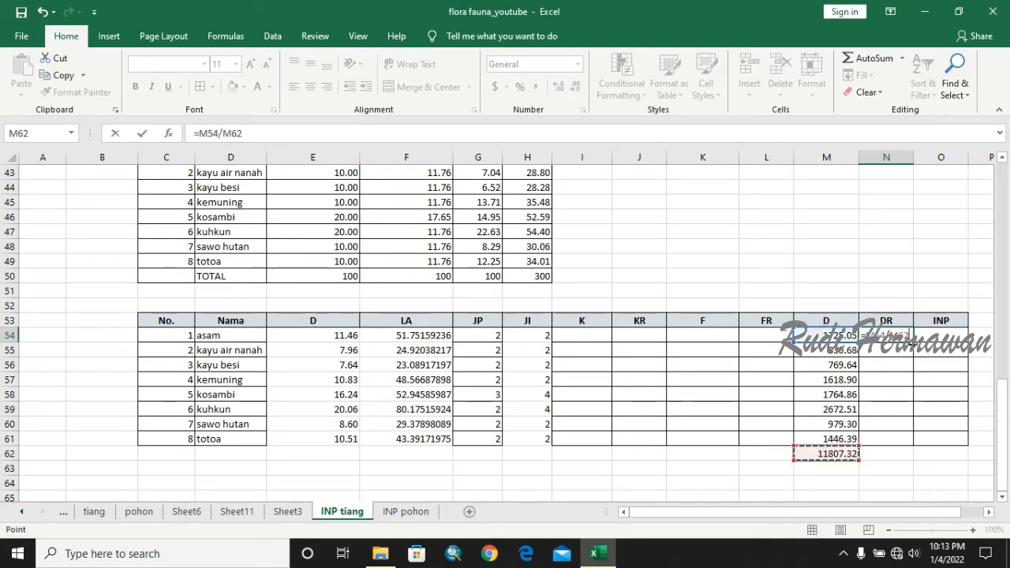
key("F2")
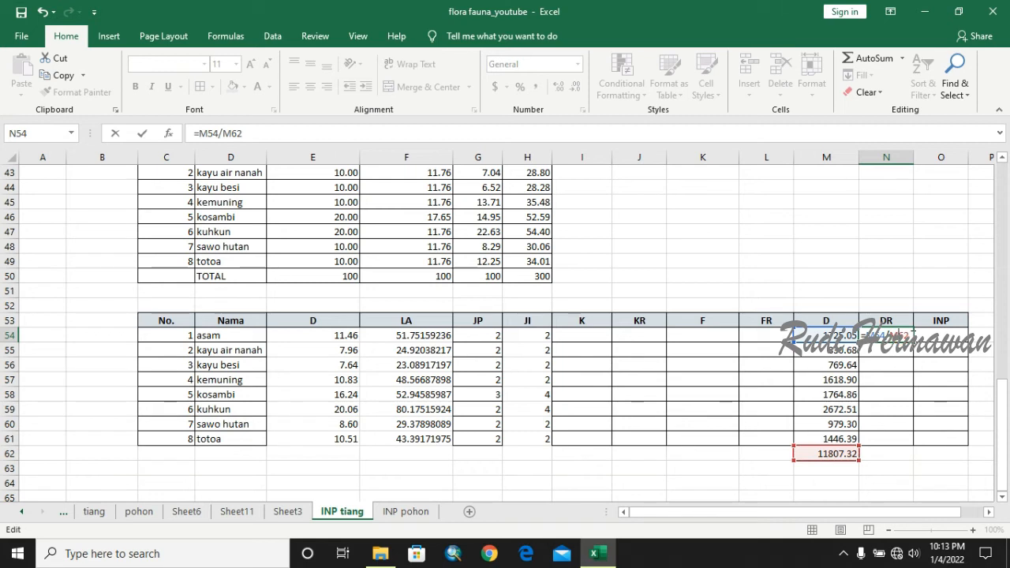
key("ctrl+Return")
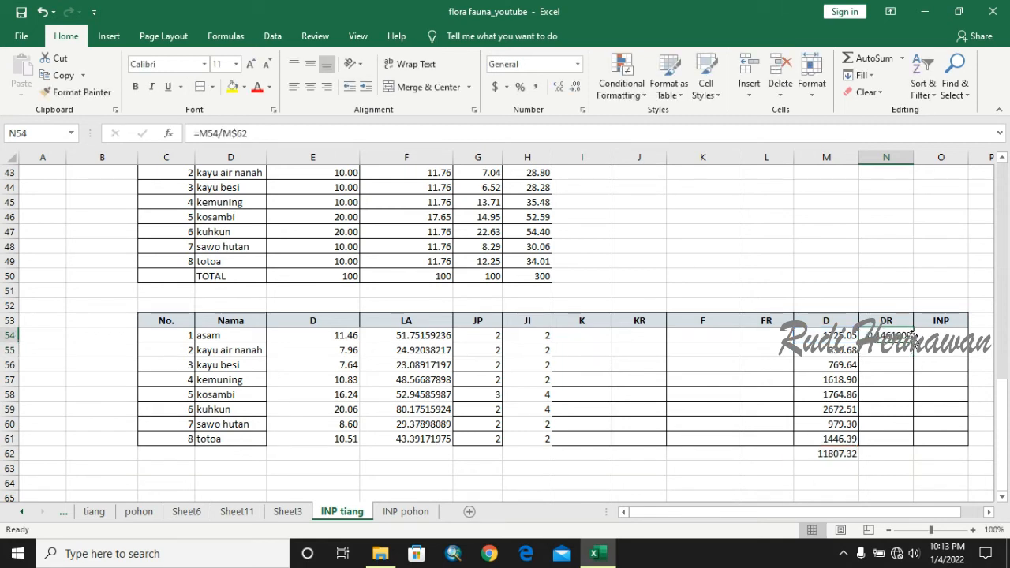
key("ctrl+c")
key("shift+Down")
key("shift+Down")
key("shift+Down")
key("shift+Down")
key("shift+Down")
key("shift+Down")
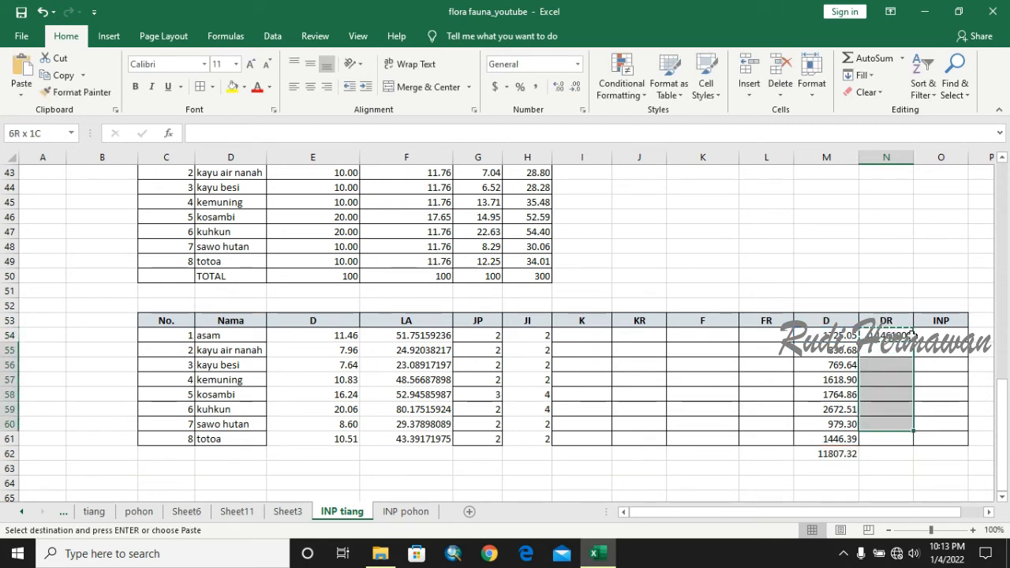
- Extend the DR formula in N54 with a multiplication by 100 so it reads =M54/M$62*100
left_click(910, 335)
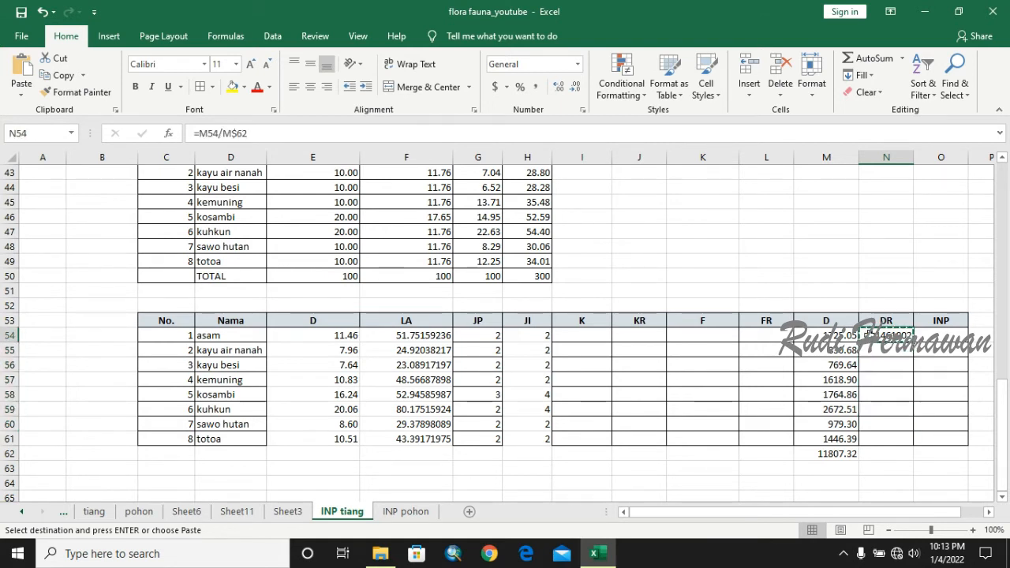
left_click(667, 138)
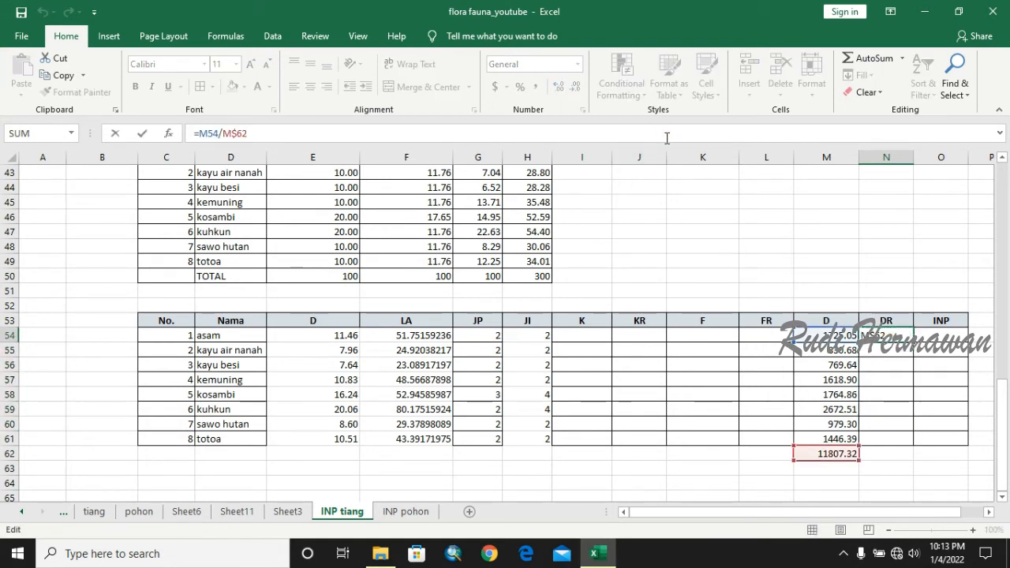
type("*100")
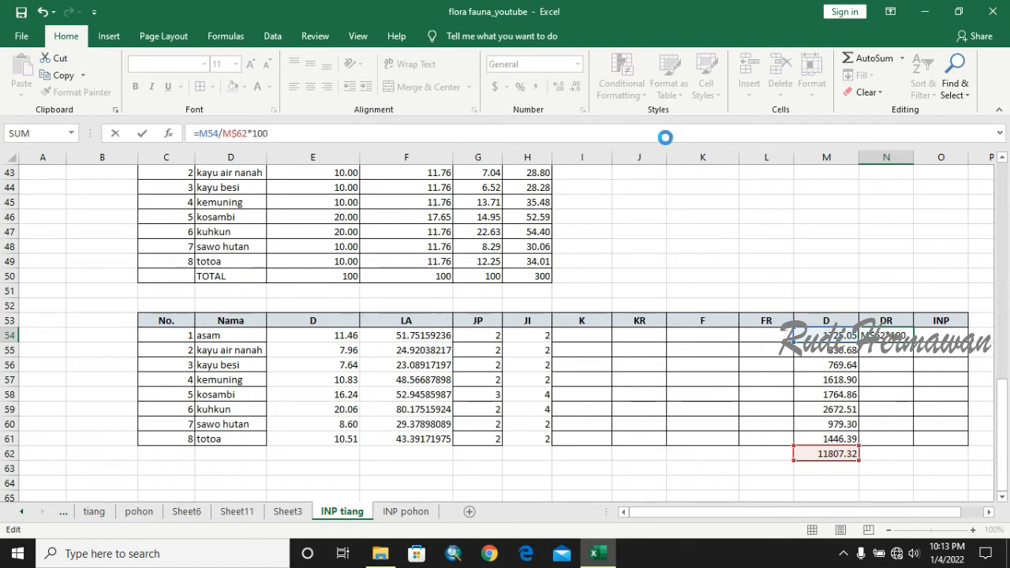
key("Return")
- Copy the DR formula from N54 down to the remaining species in N55:N61
key("Up")
key("ctrl+c")
key("Down")
key("shift+Down")
key("shift+Down")
key("shift+Down")
key("shift+Down")
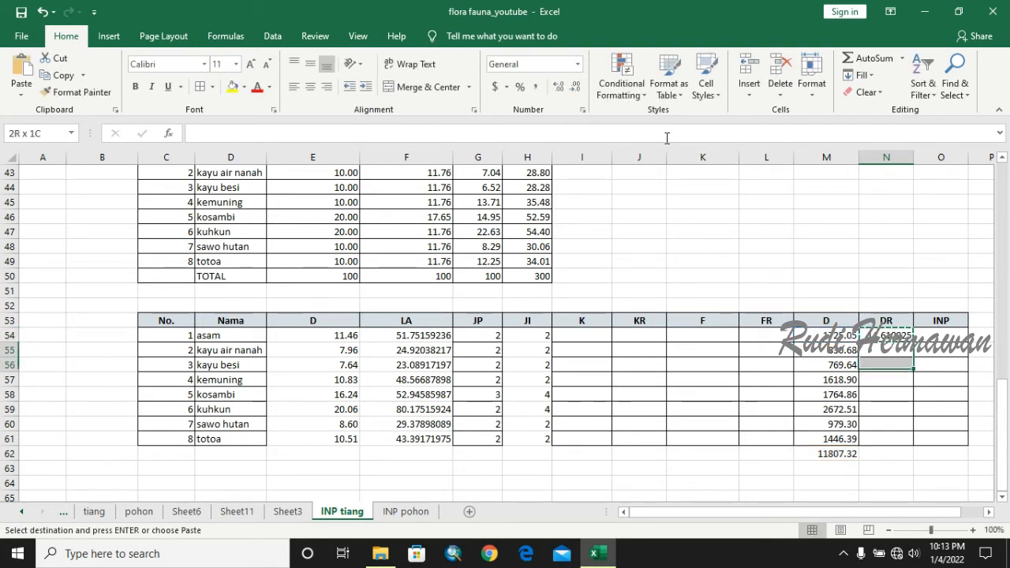
key("shift+Down")
key("shift+Down")
key("ctrl+v")
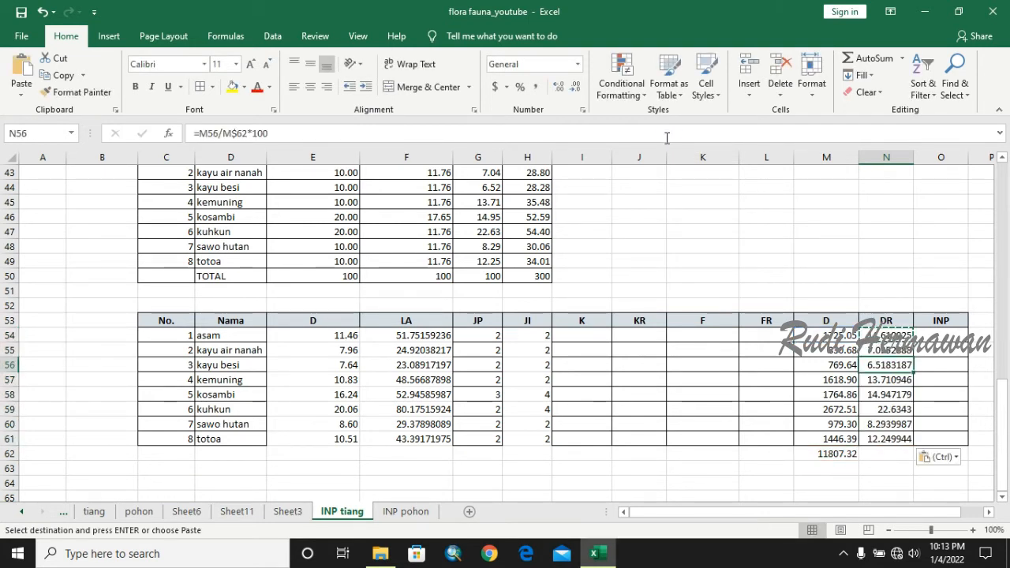
- Total the DR column in N62 by copying the SUM formula from M62
key("Down")
key("Down")
key("Down")
key("Down")
key("Down")
key("Down")
key("Down")
key("Left")
key("Escape")
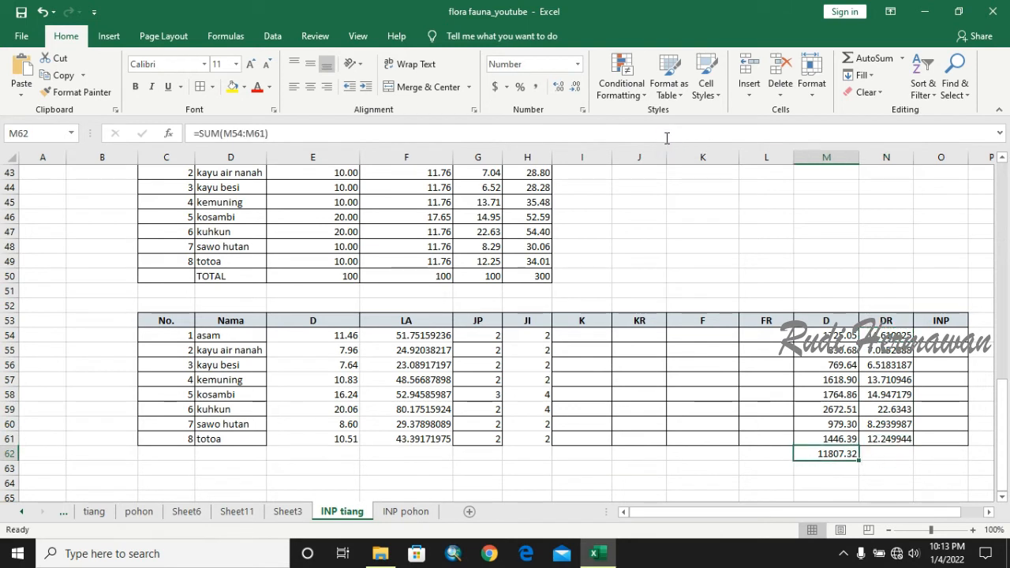
key("ctrl+c")
key("Right")
key("ctrl+v")
key("Down")
key("Up")
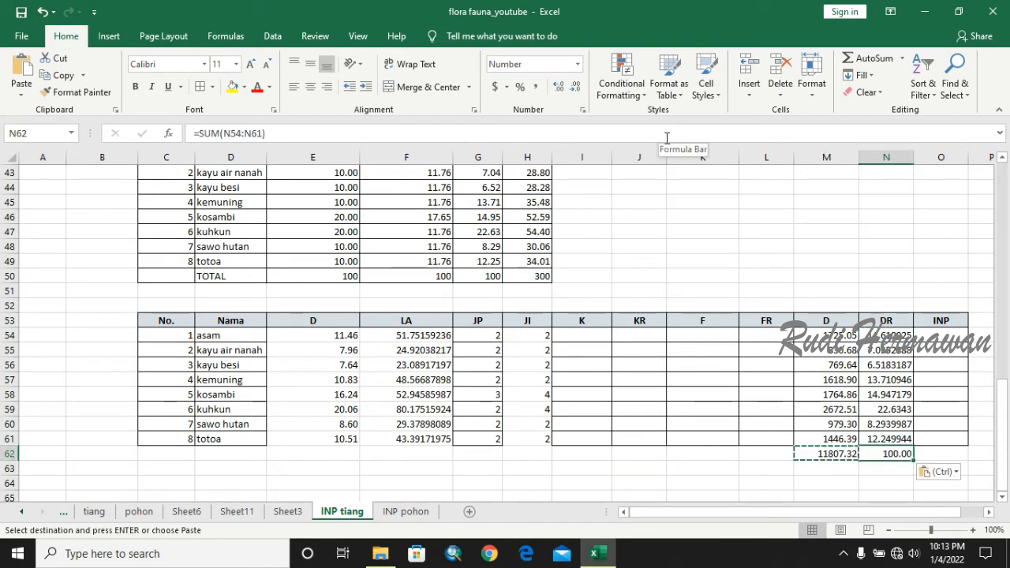
- Format the DR values in N54:N61 to two decimal places
key("Up")
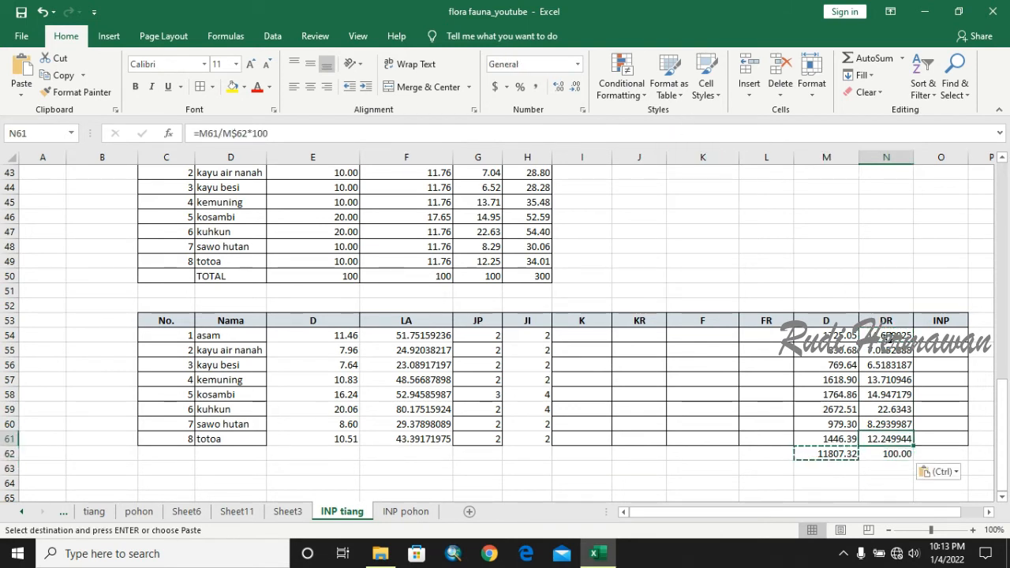
left_click(889, 338, "shift")
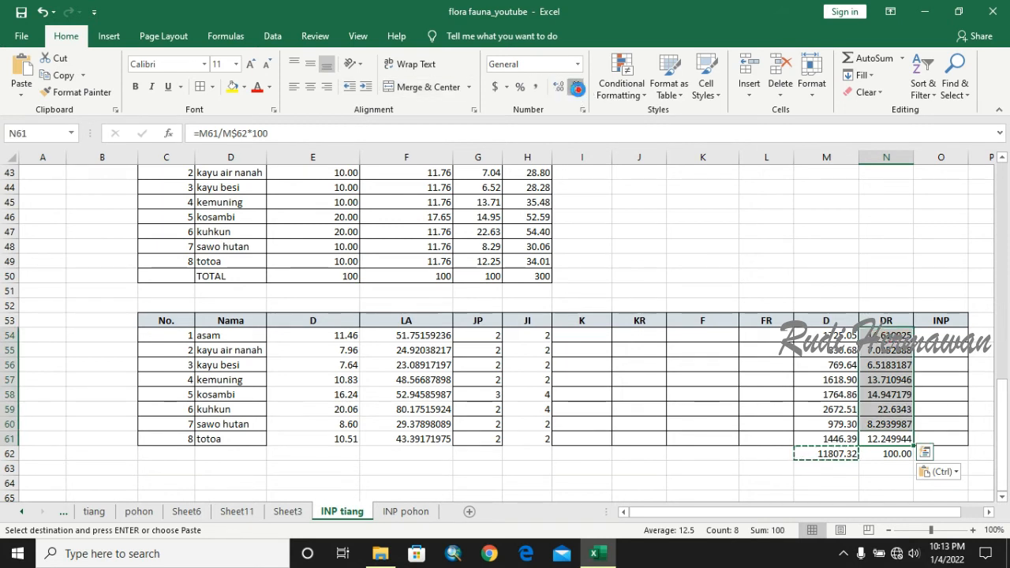
left_click(577, 89)
left_click(578, 88)
left_click(578, 88)
left_click(816, 199)
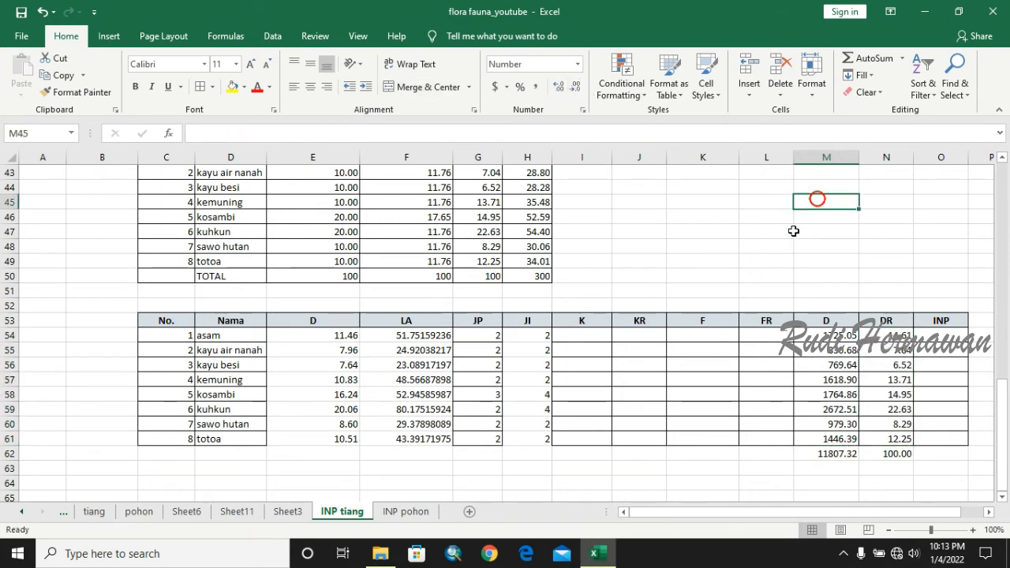
left_click(705, 248)
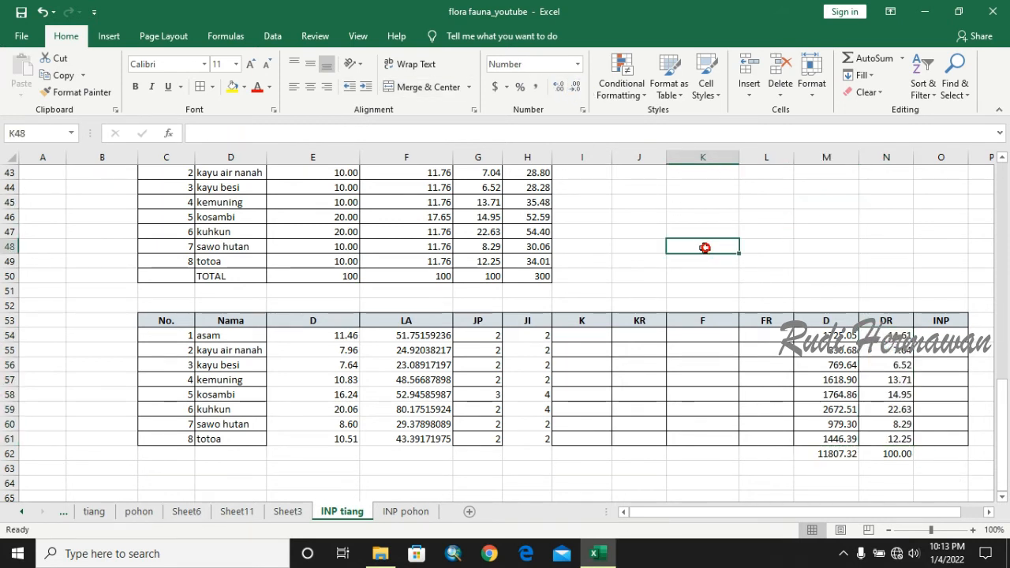
left_click(764, 336)
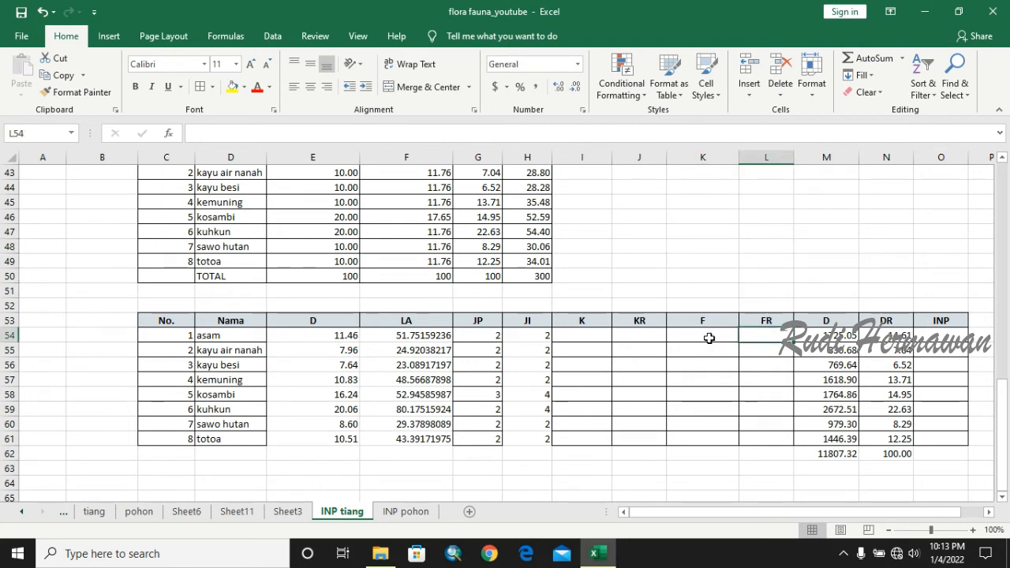
left_click(642, 335)
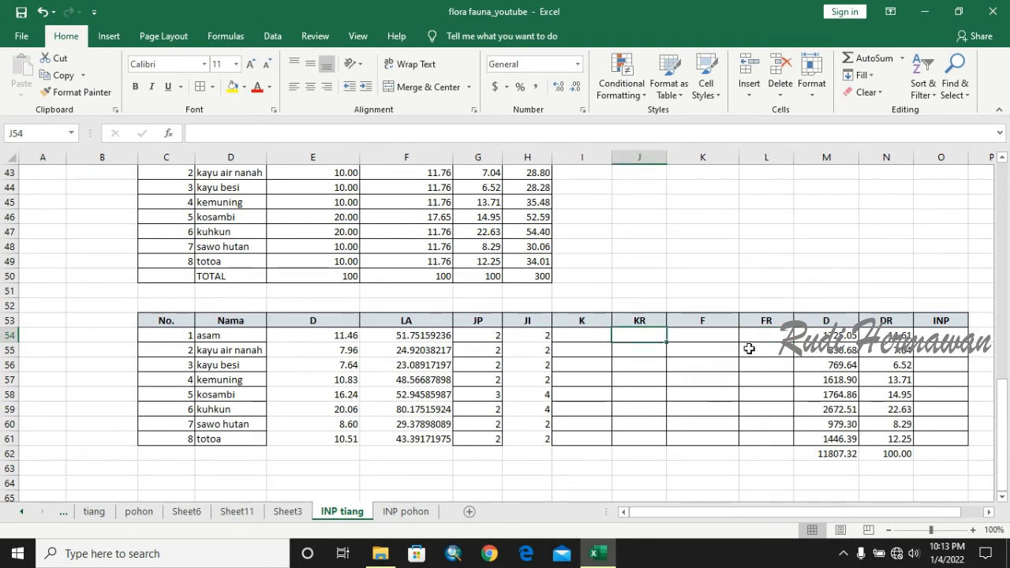
- Enter the INP formula =J54+L54+N54 for asam in O54, adding KR, FR and DR
left_click(945, 333)
type("=")
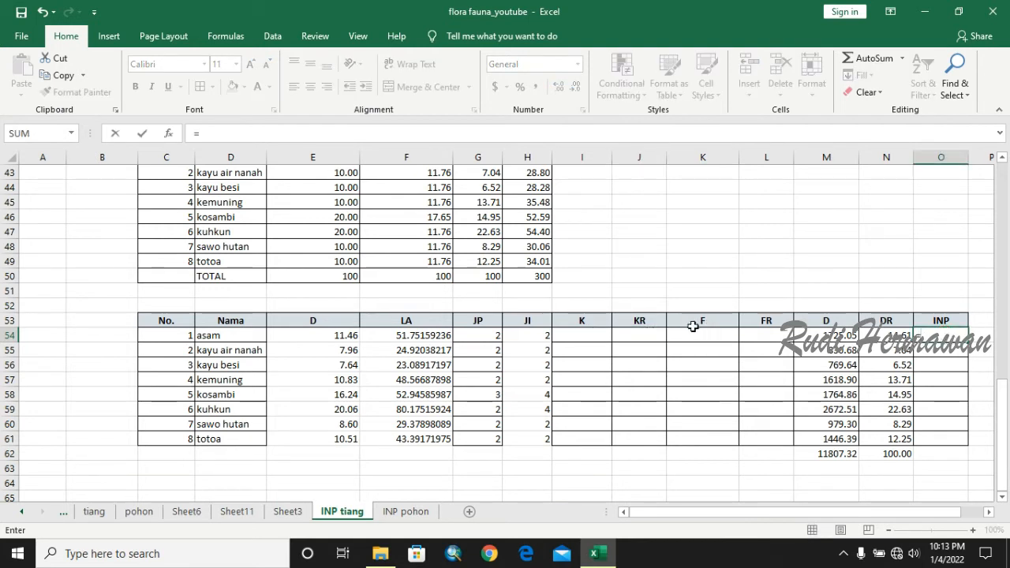
left_click(647, 337)
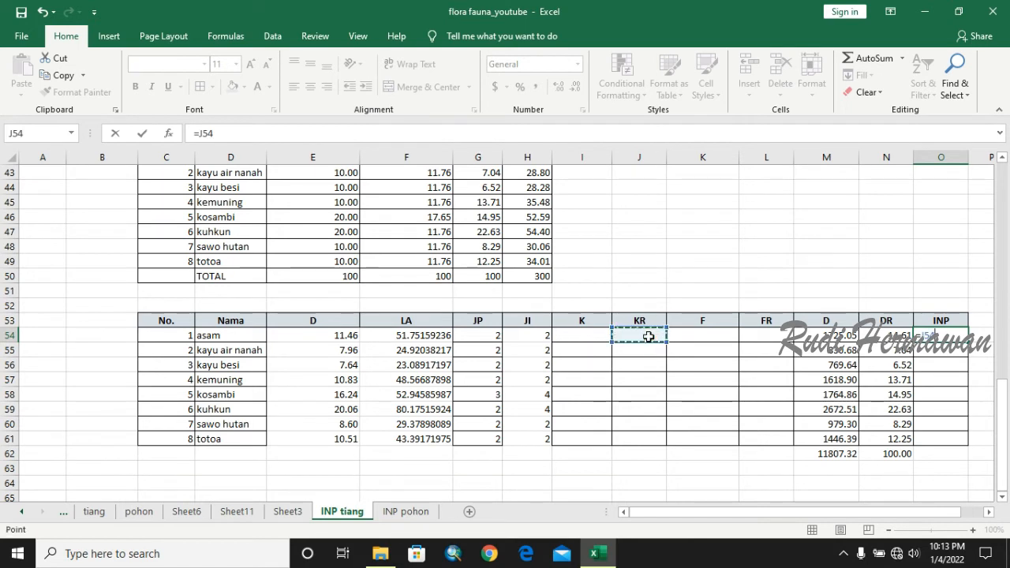
type("+")
left_click(763, 337)
type("+")
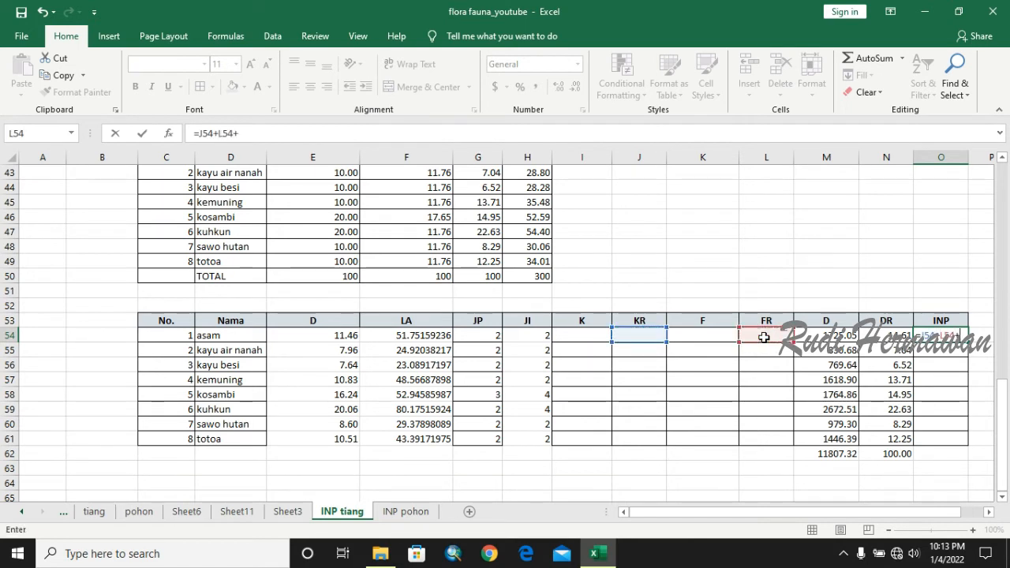
left_click(881, 333)
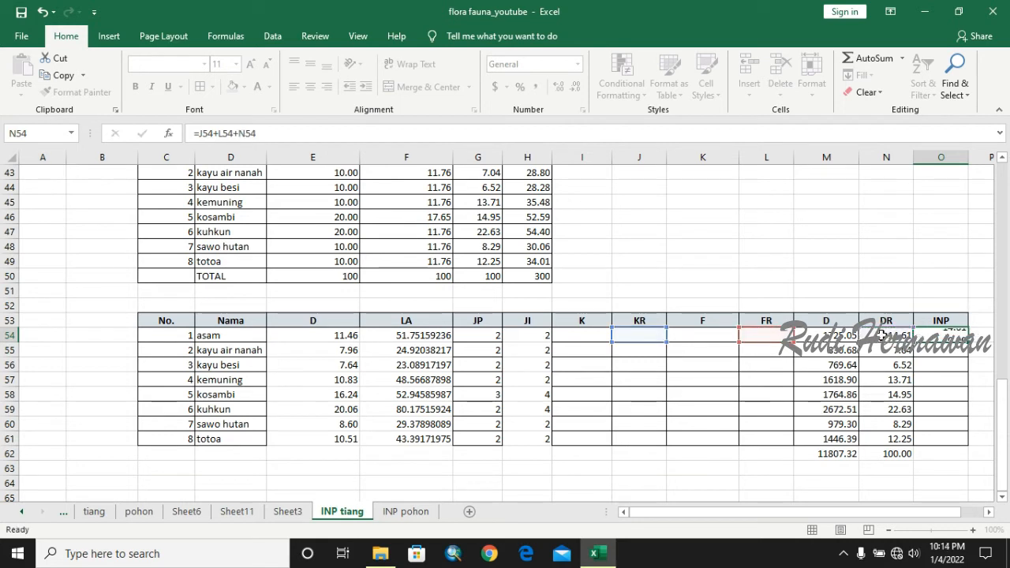
key("Return")
- Copy the INP formula down through O61 and total the column in O62 by copying the SUM formula from N62
left_click(951, 337)
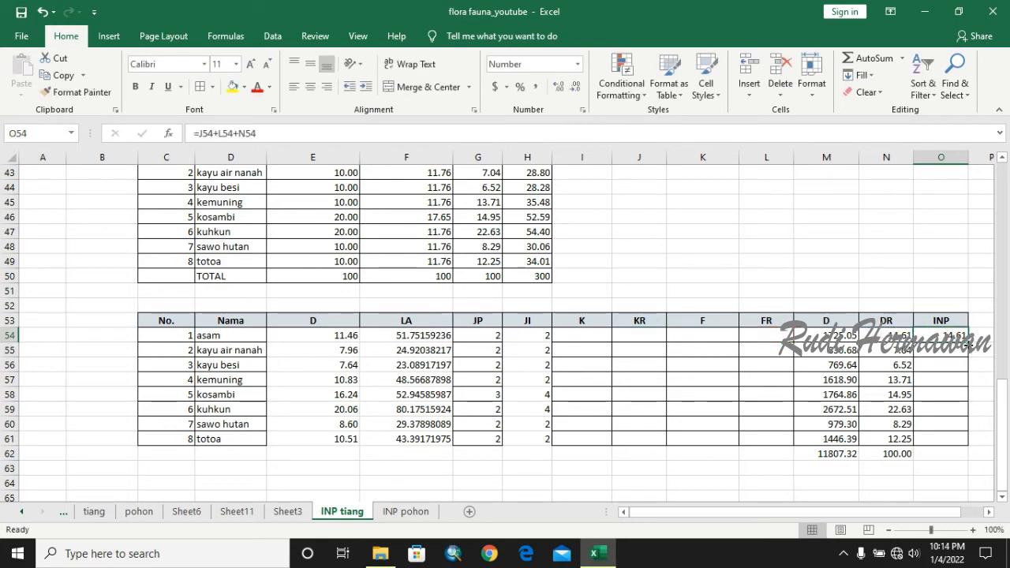
left_click_drag(966, 344, 963, 445)
left_click(947, 455)
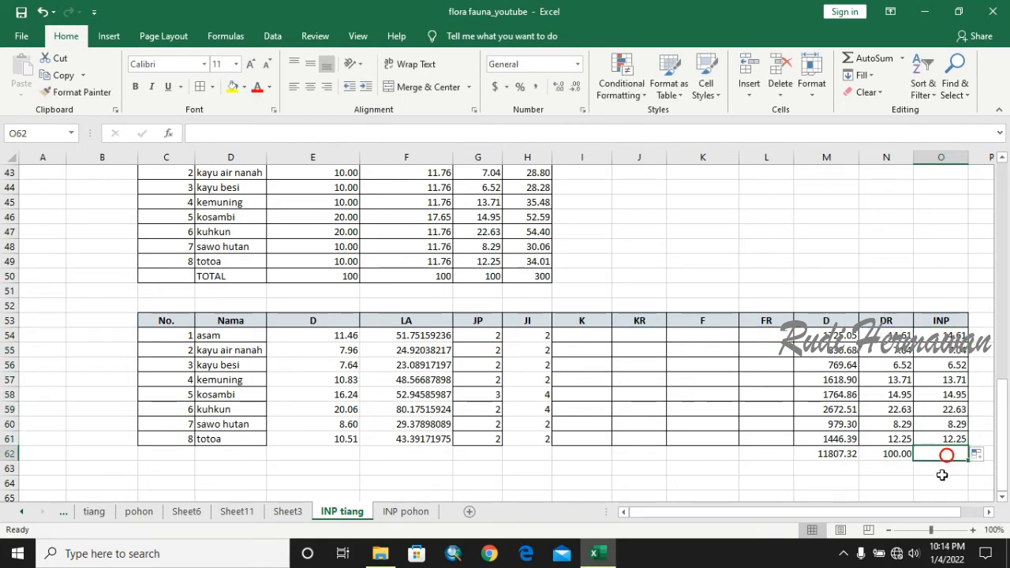
left_click(880, 456)
key("ctrl+c")
key("Right")
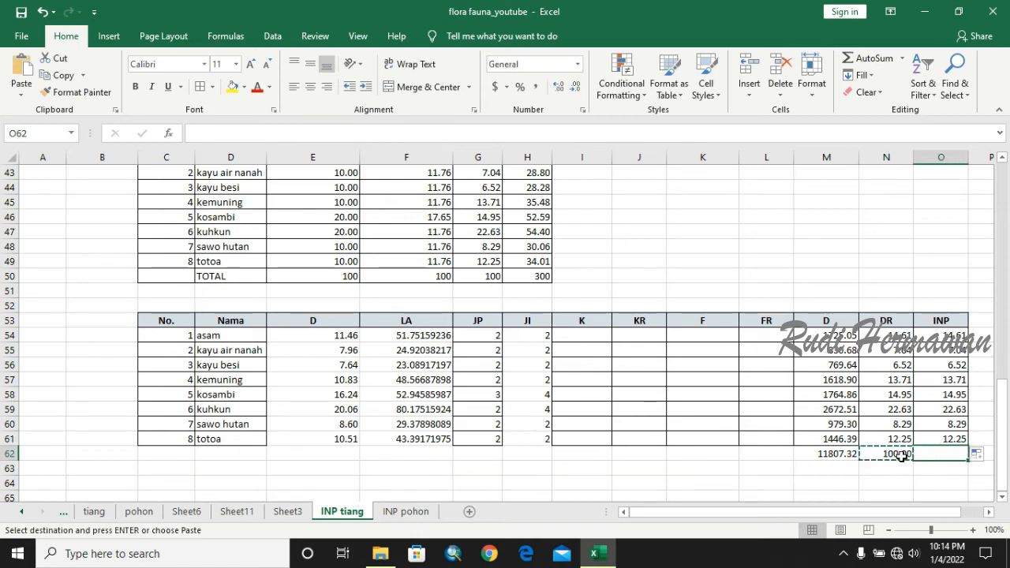
key("ctrl+v")
- Paste the copied SUM formula into the KR and FR total cells, J62 and L62
key("Left")
key("Left")
key("Left")
key("Left")
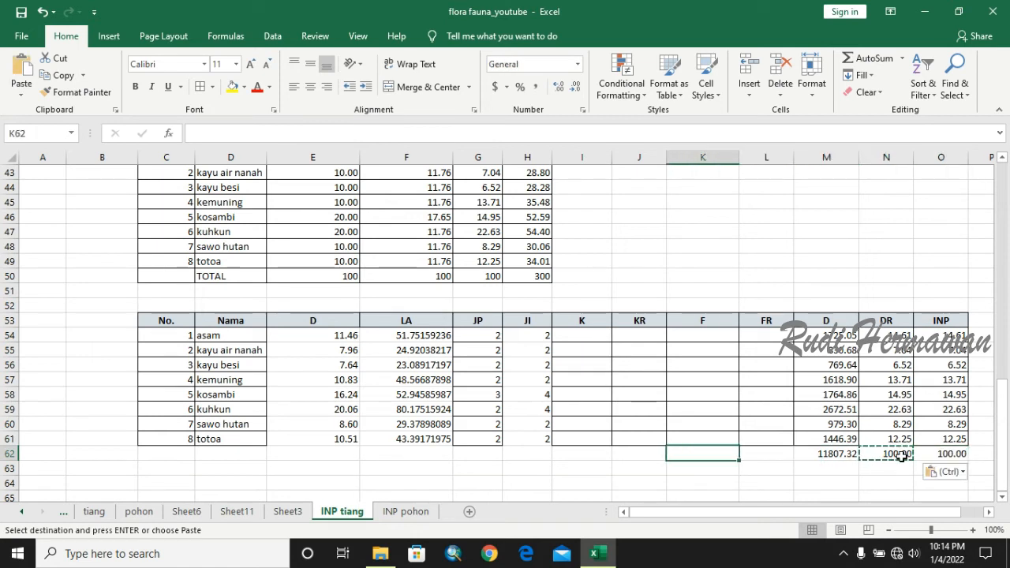
key("Left")
key("Left")
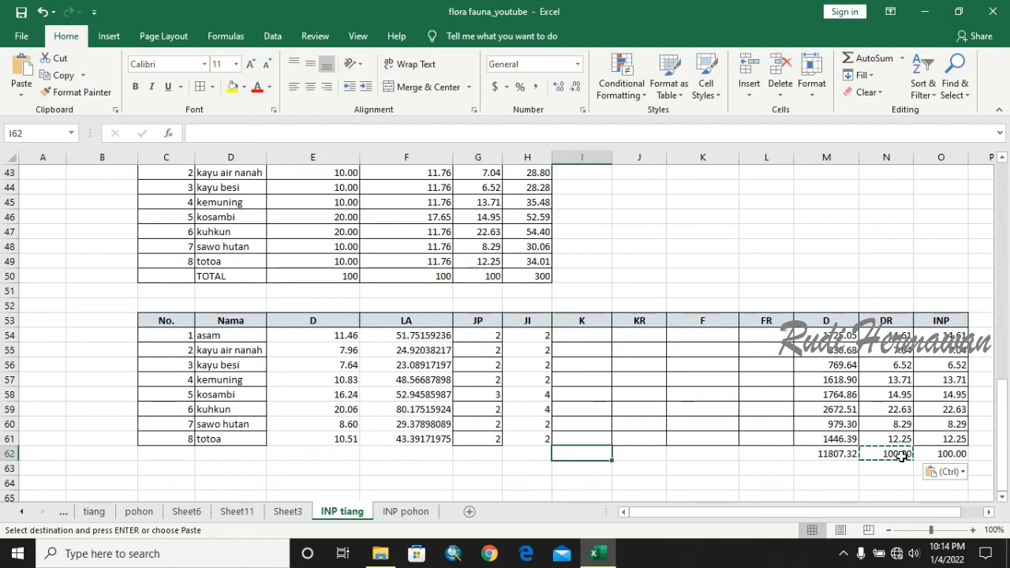
key("Right")
key("ctrl+v")
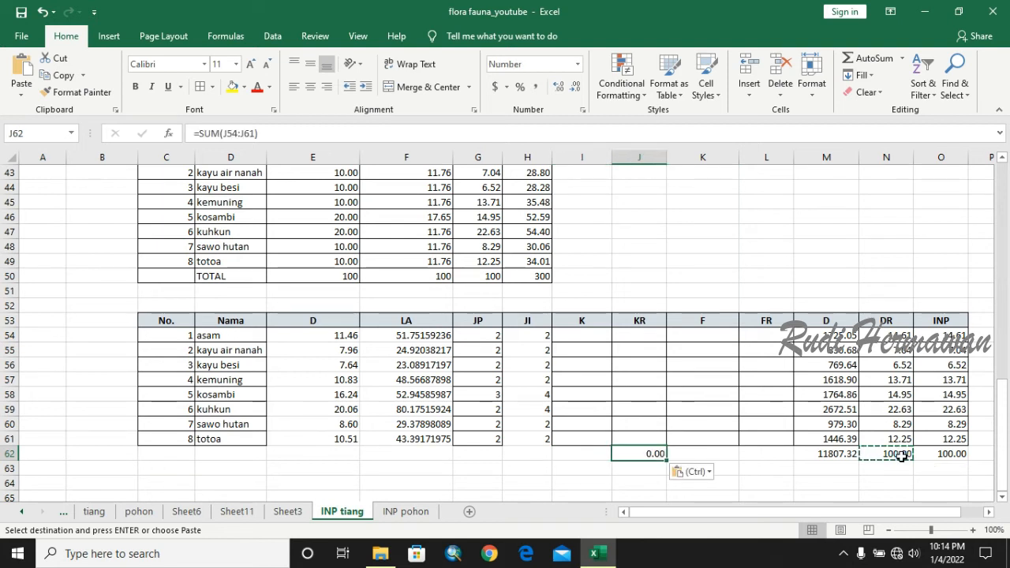
key("Right")
key("Right")
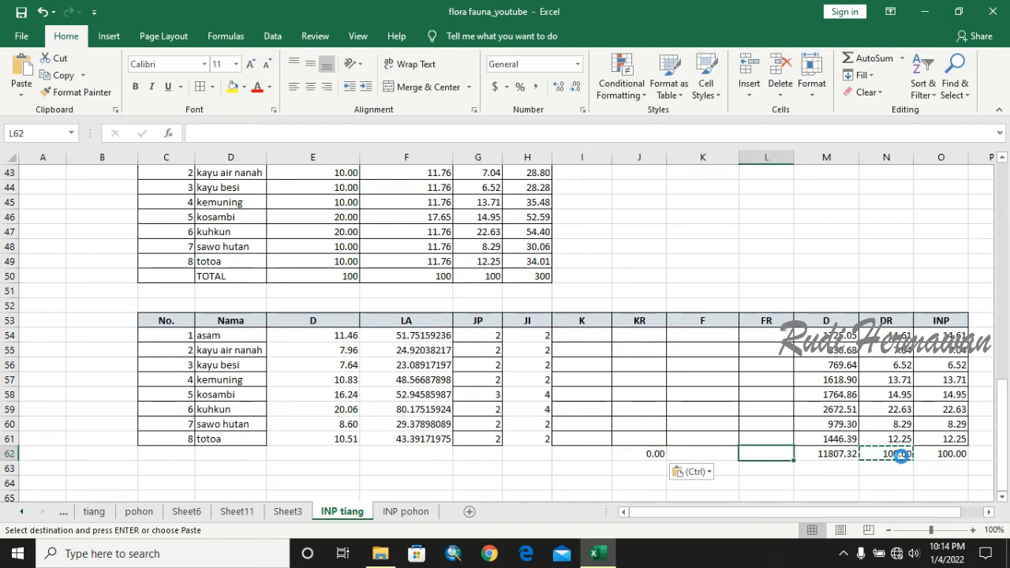
key("ctrl+v")
key("Right")
key("Right")
key("Escape")
key("Escape")
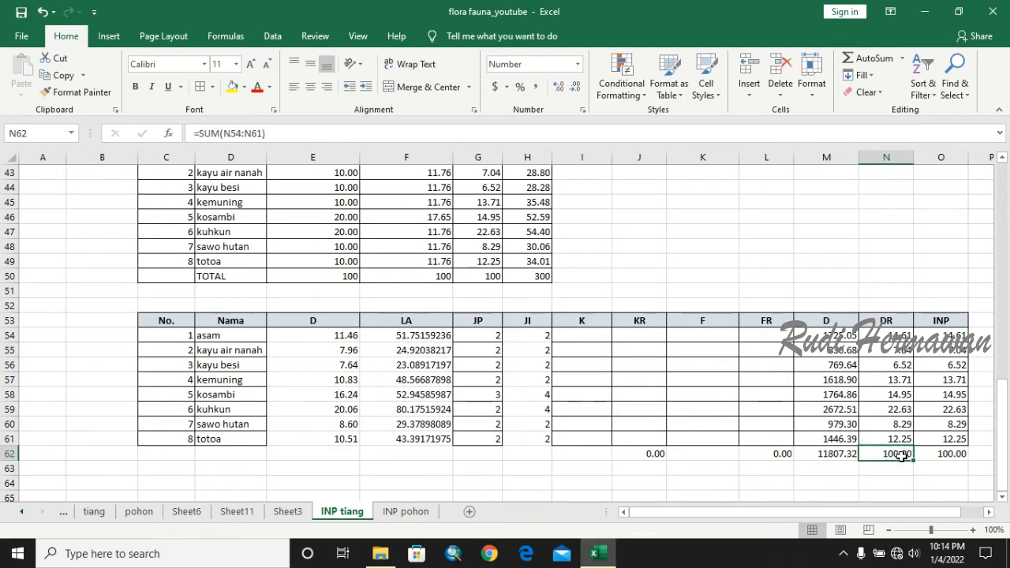
- Format the K values and total in J30:J38 of the complete INP table to two decimal places
left_click(732, 286)
scroll(731, 286, "up", 6)
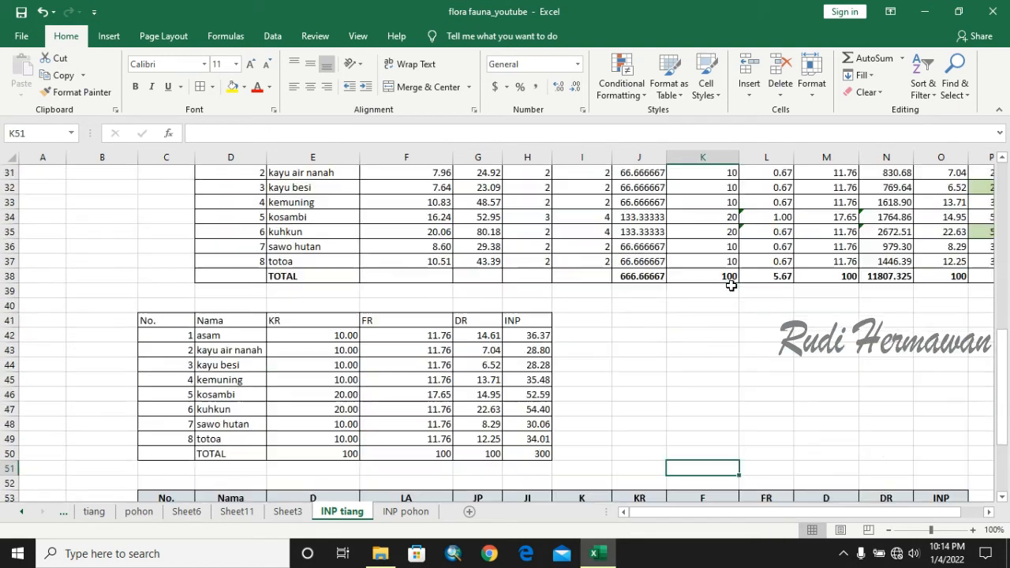
scroll(731, 286, "up", 1)
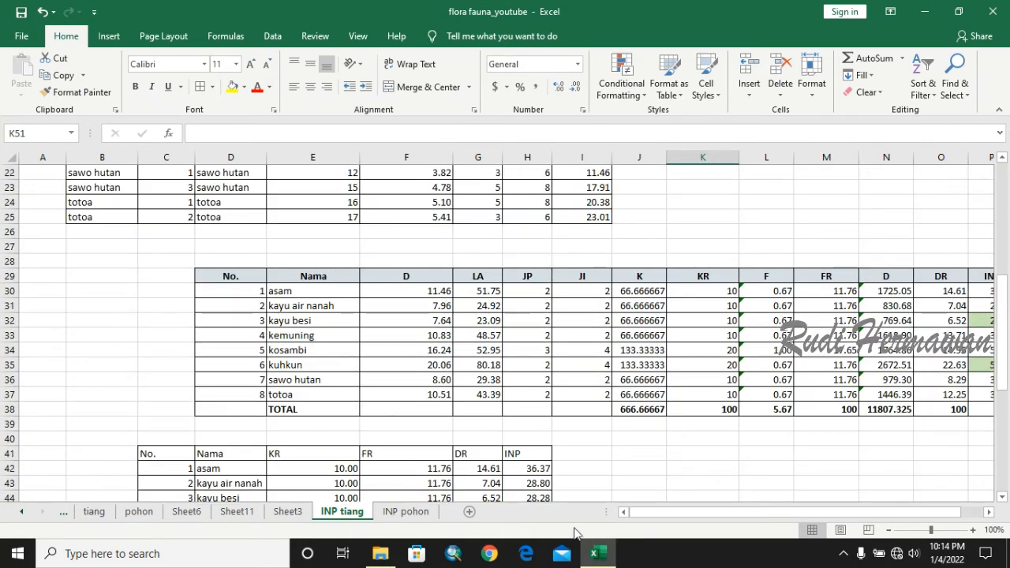
left_click_drag(660, 513, 728, 519)
left_click_drag(177, 275, 941, 413)
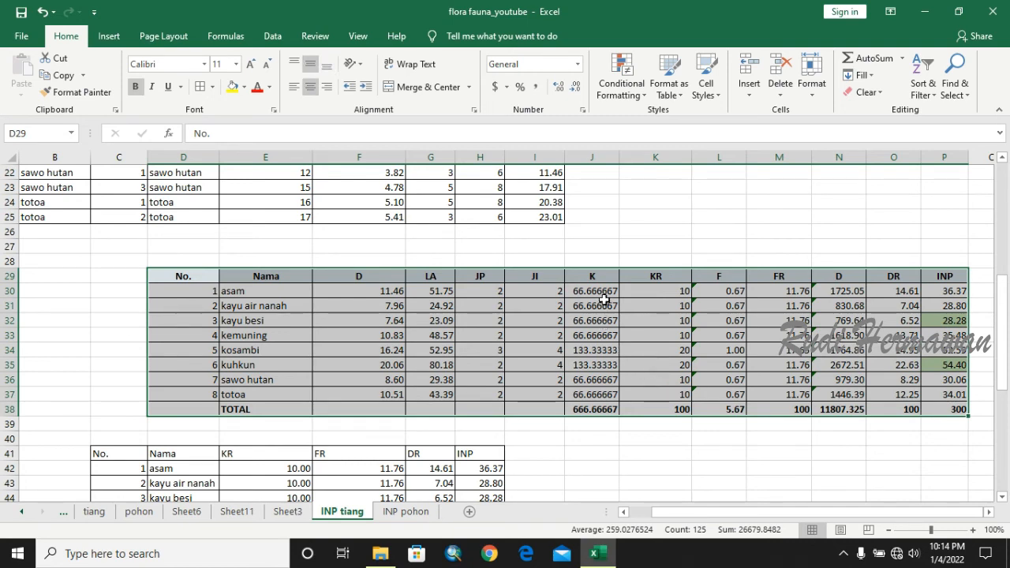
left_click_drag(603, 298, 614, 420)
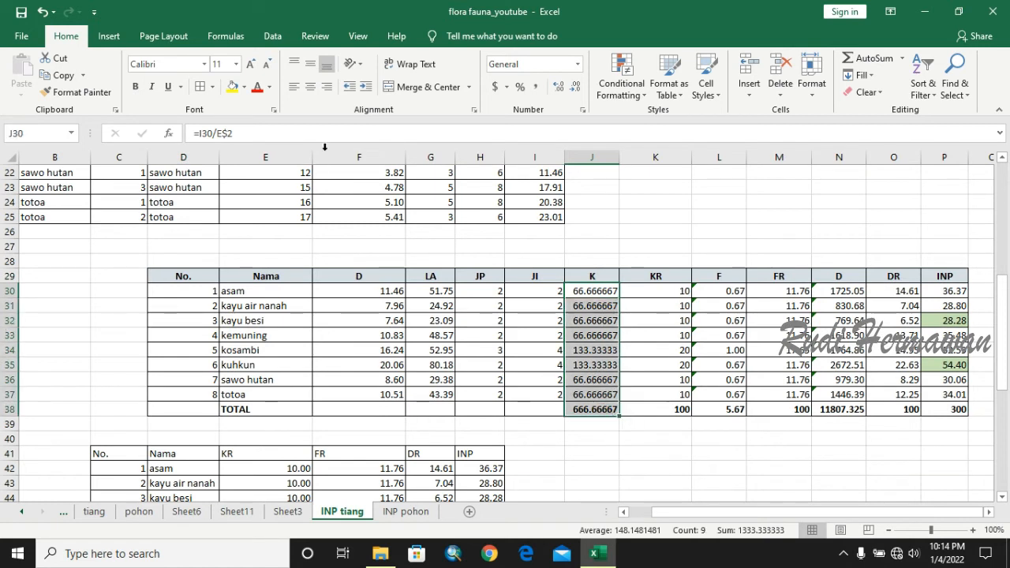
left_click(577, 91)
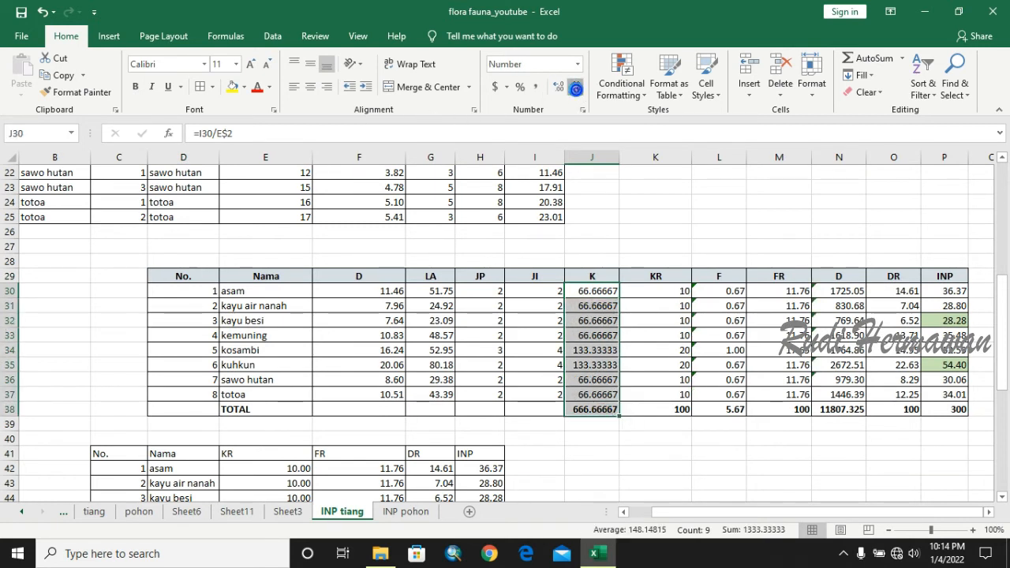
left_click(576, 91)
left_click(577, 91)
left_click(576, 91)
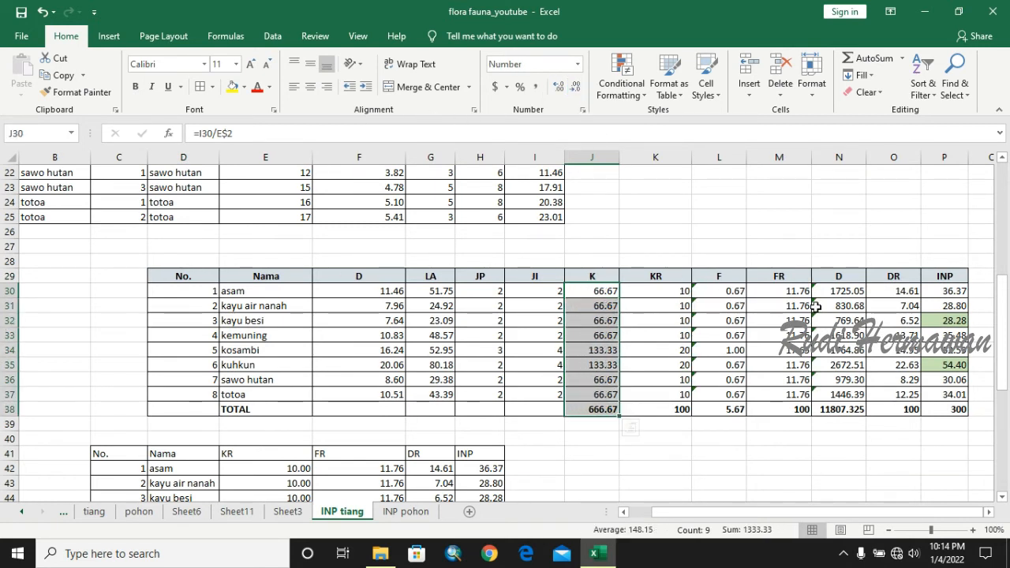
- Format the D values and total in N30:N38 of the complete INP table to two decimal places
left_click_drag(839, 291, 848, 408)
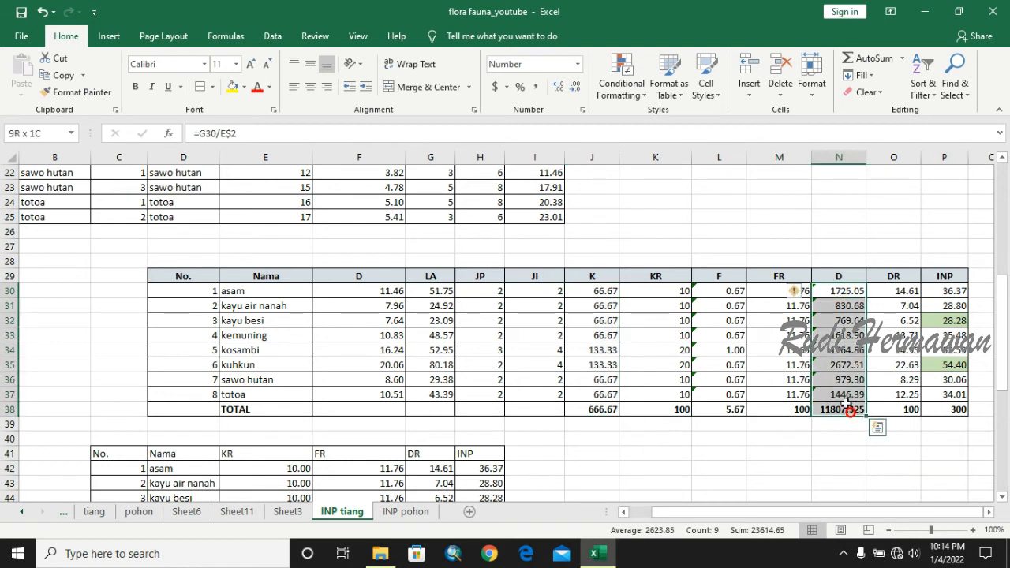
left_click(574, 88)
left_click(574, 88)
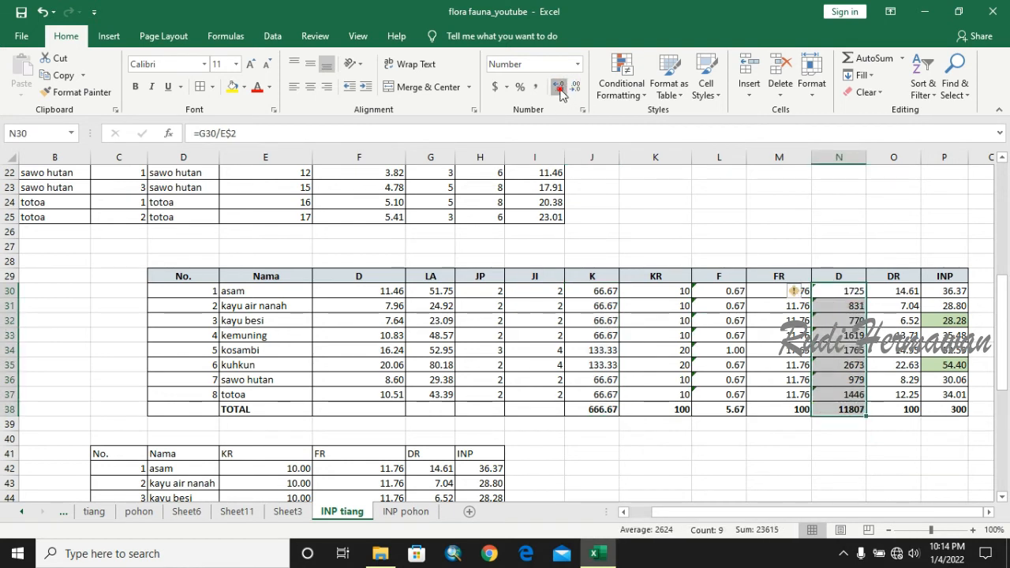
left_click(573, 89)
left_click(572, 89)
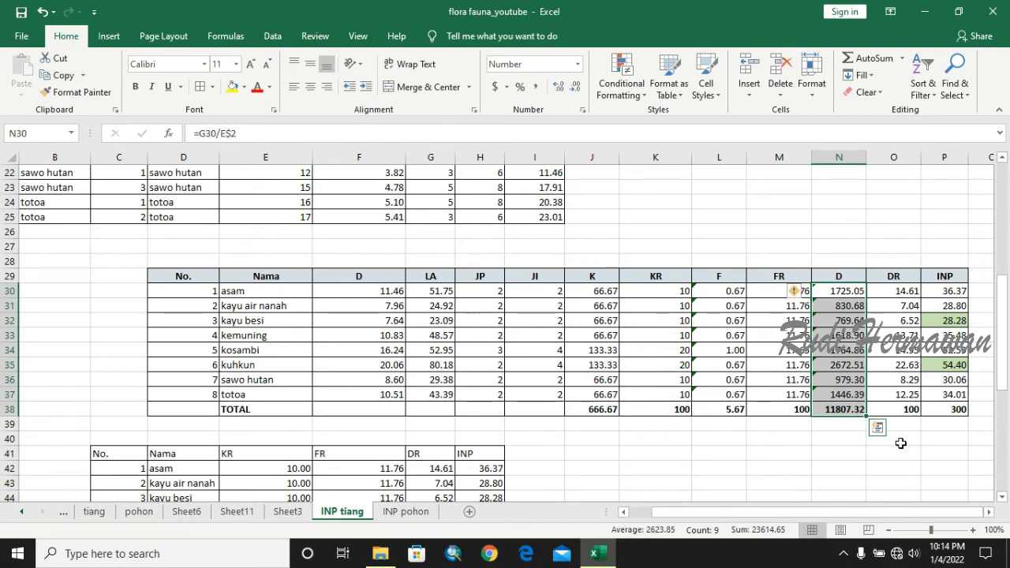
left_click(893, 466)
scroll(740, 389, "down", 1)
scroll(734, 388, "up", 2)
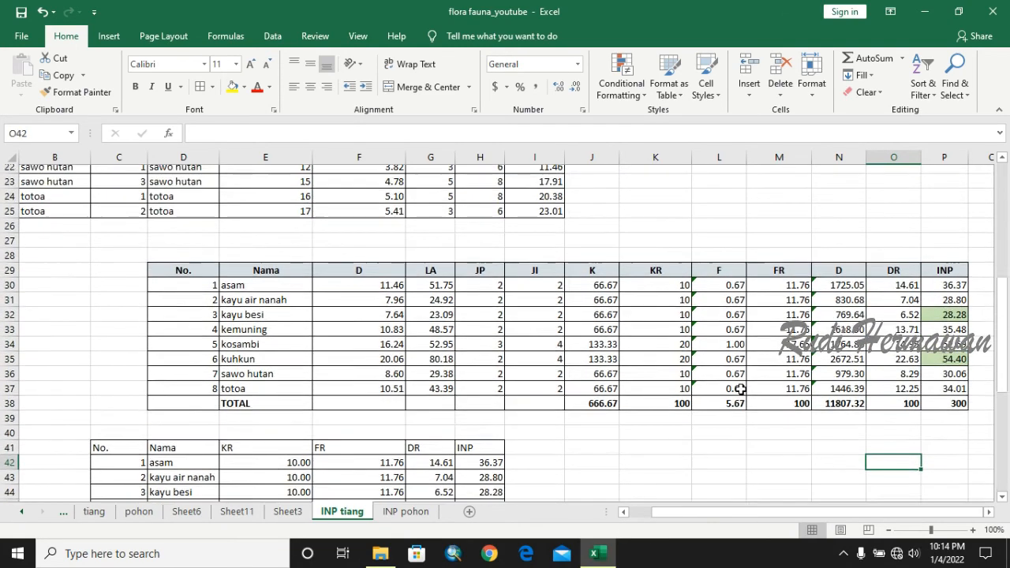
scroll(612, 335, "down", 1)
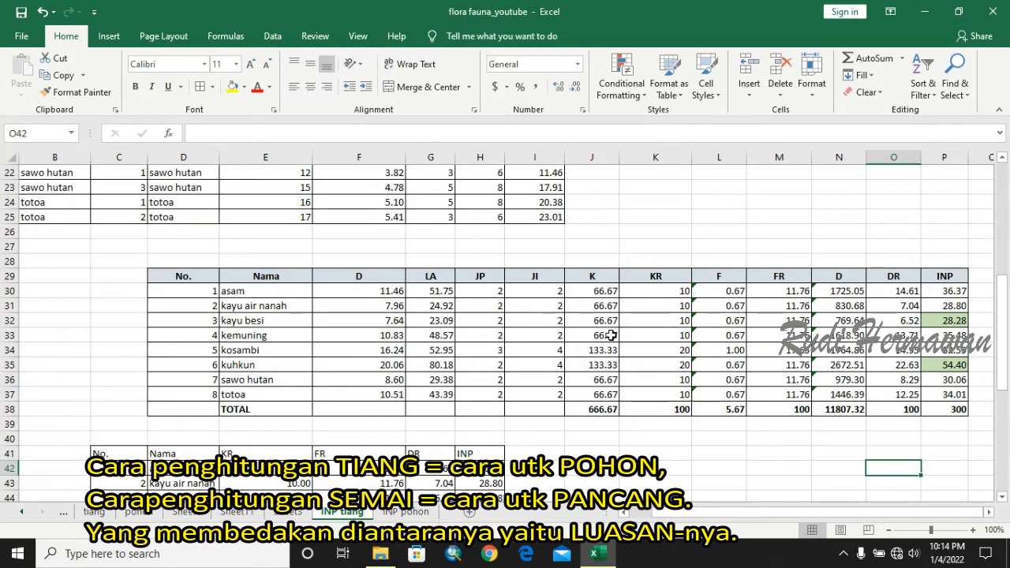
- Copy the complete INP table in D29:P38, including its header and TOTAL row
left_click(194, 276)
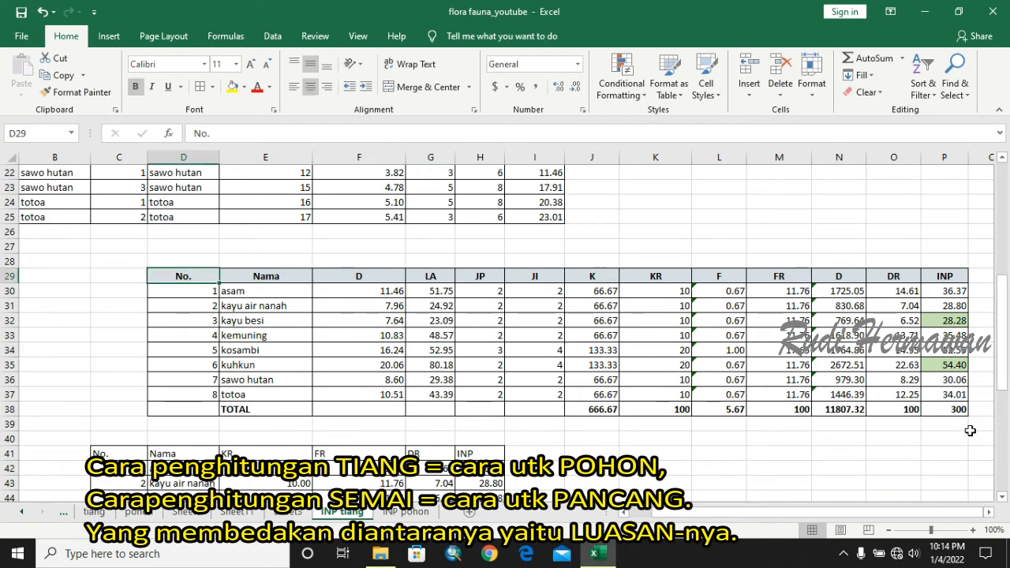
left_click(955, 409, "shift")
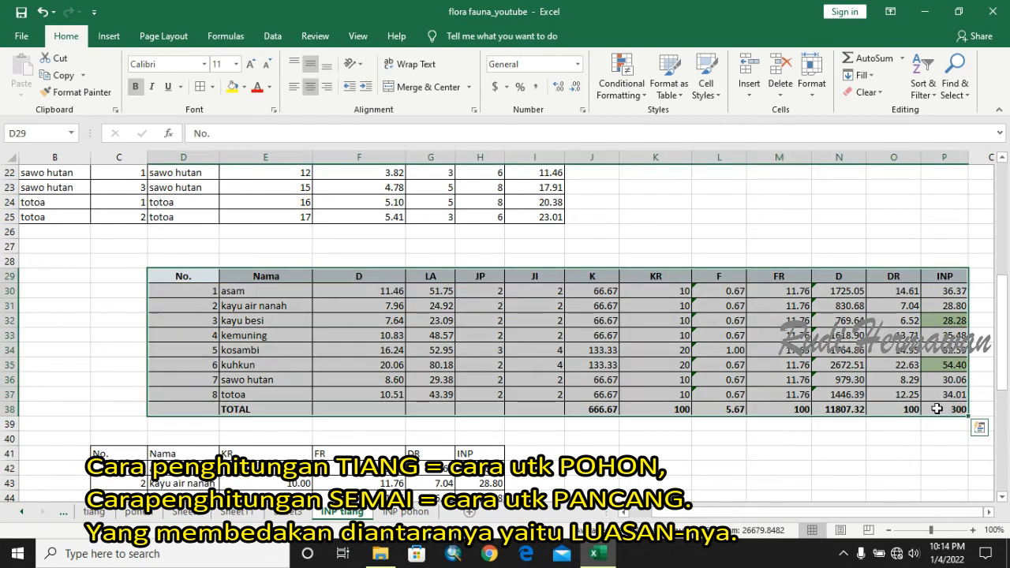
right_click(637, 293)
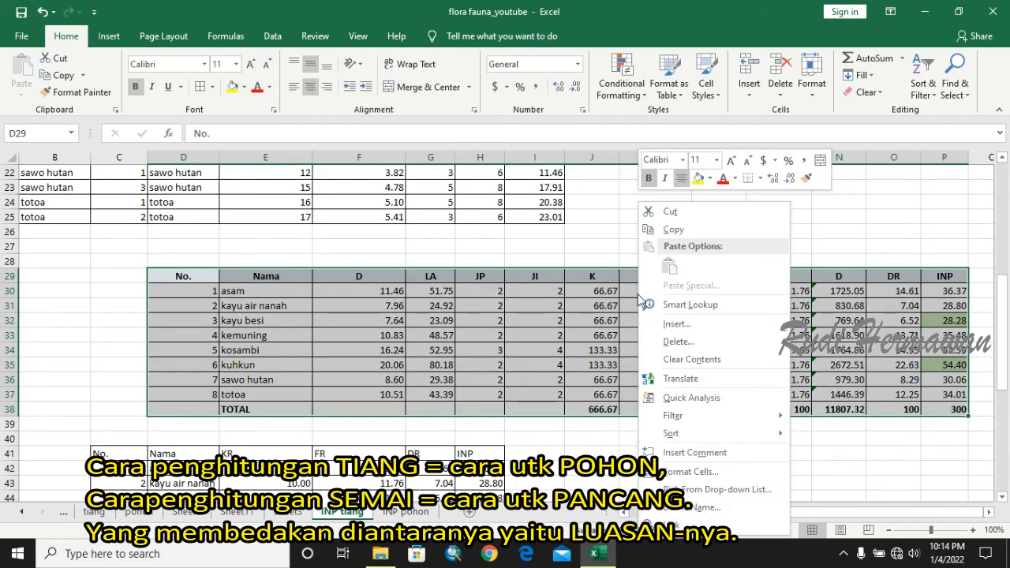
left_click(665, 231)
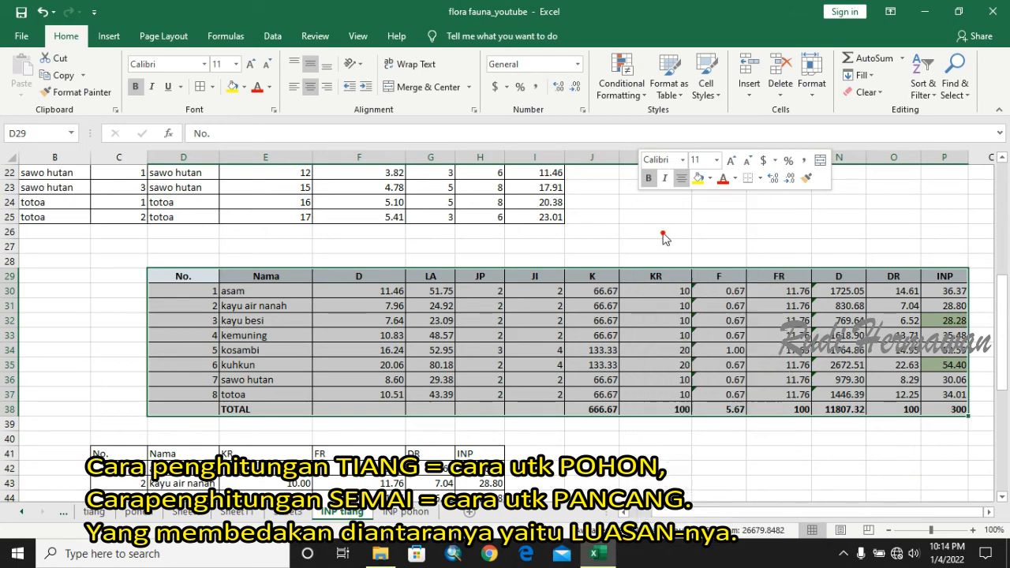
- Paste the copied table as values only at C64, below the new INP table, and inspect the K value in I65
scroll(724, 379, "down", 6)
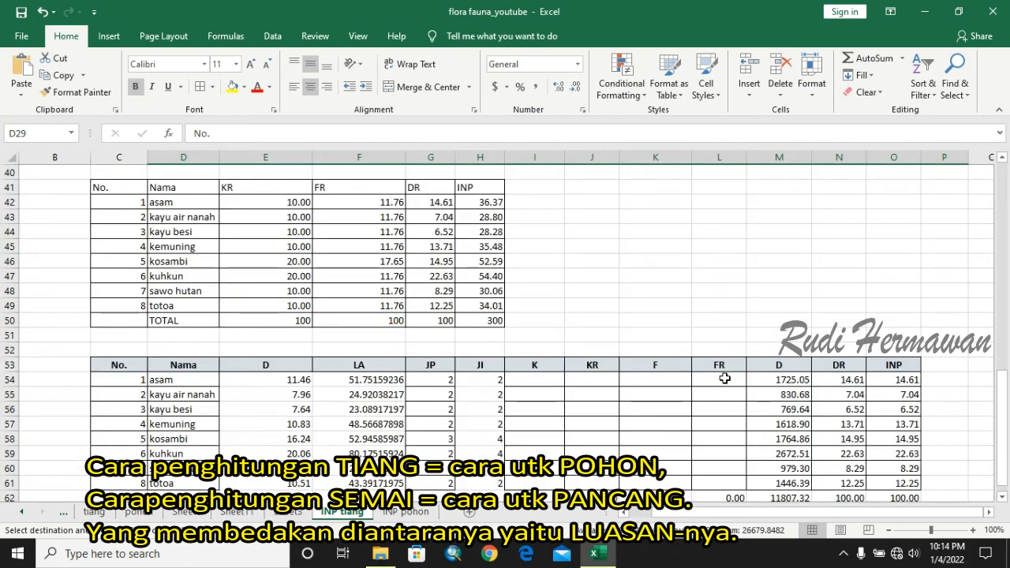
scroll(724, 378, "down", 1)
scroll(725, 379, "up", 4)
scroll(725, 379, "down", 4)
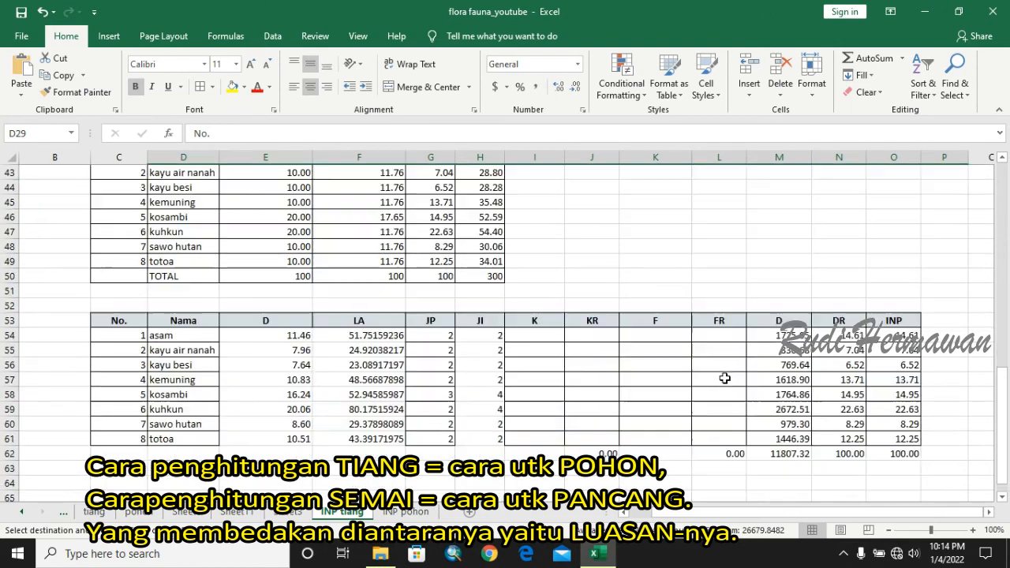
scroll(724, 379, "down", 3)
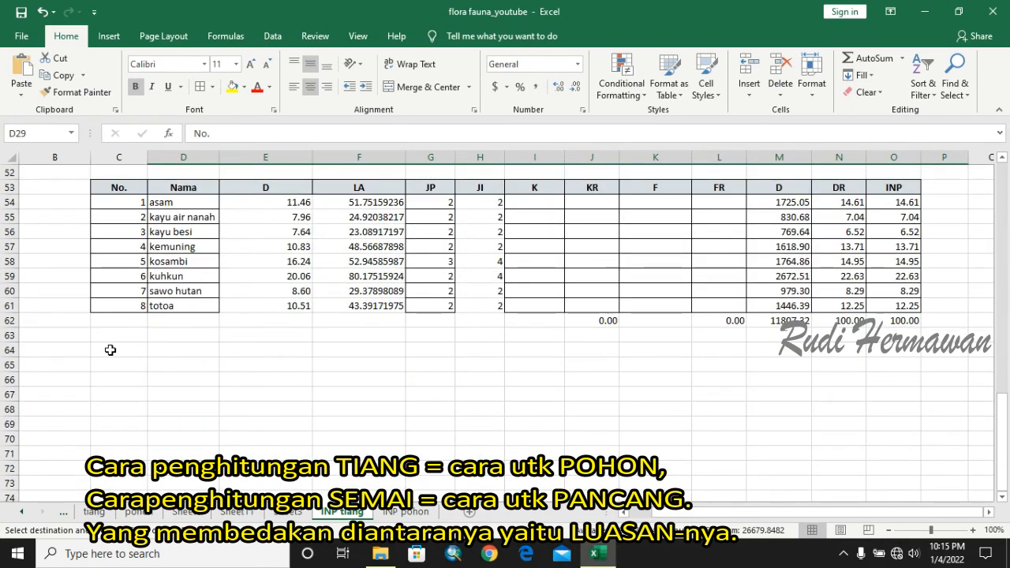
left_click(110, 350)
right_click(110, 350)
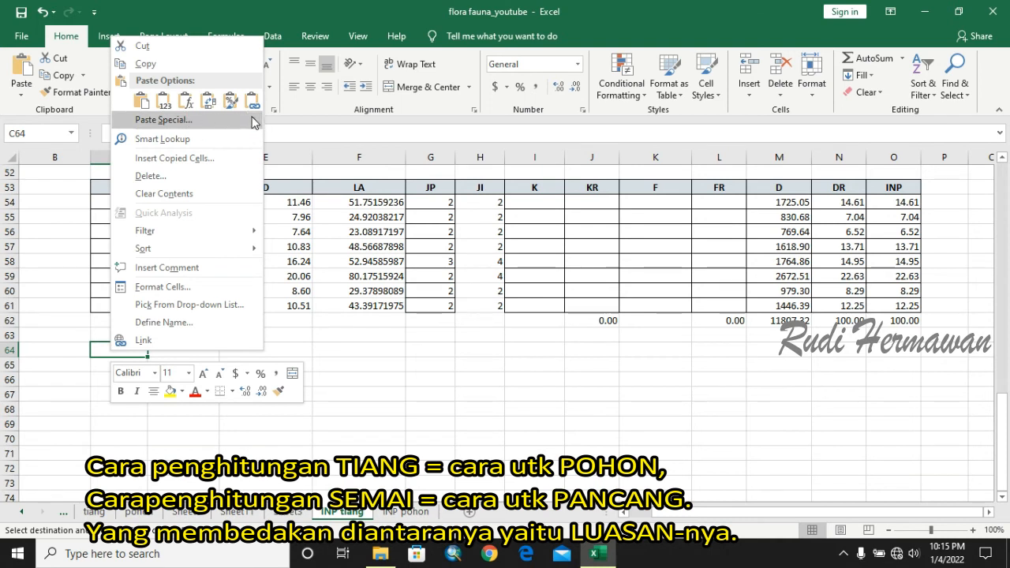
mouse_move(254, 124)
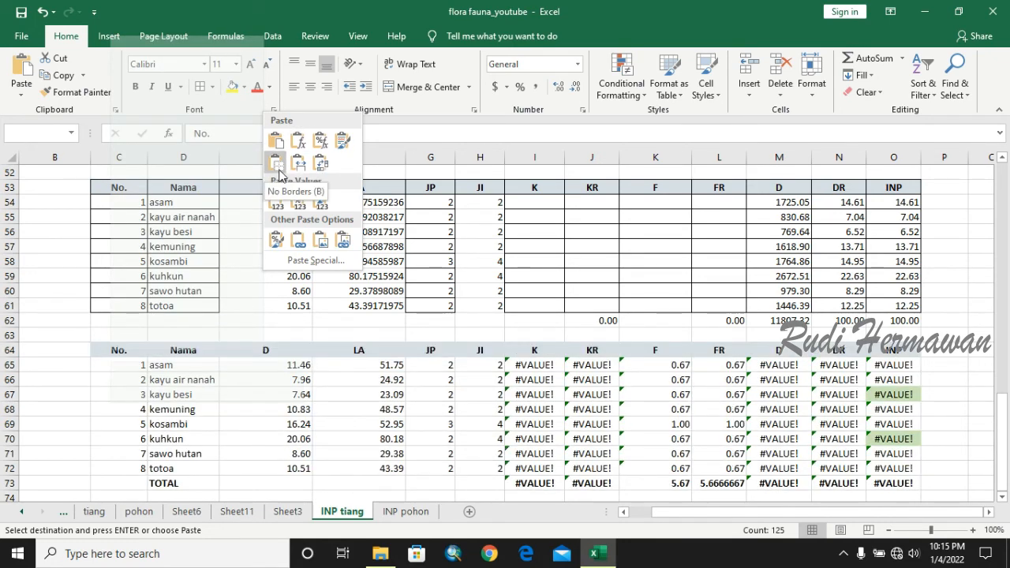
left_click(313, 259)
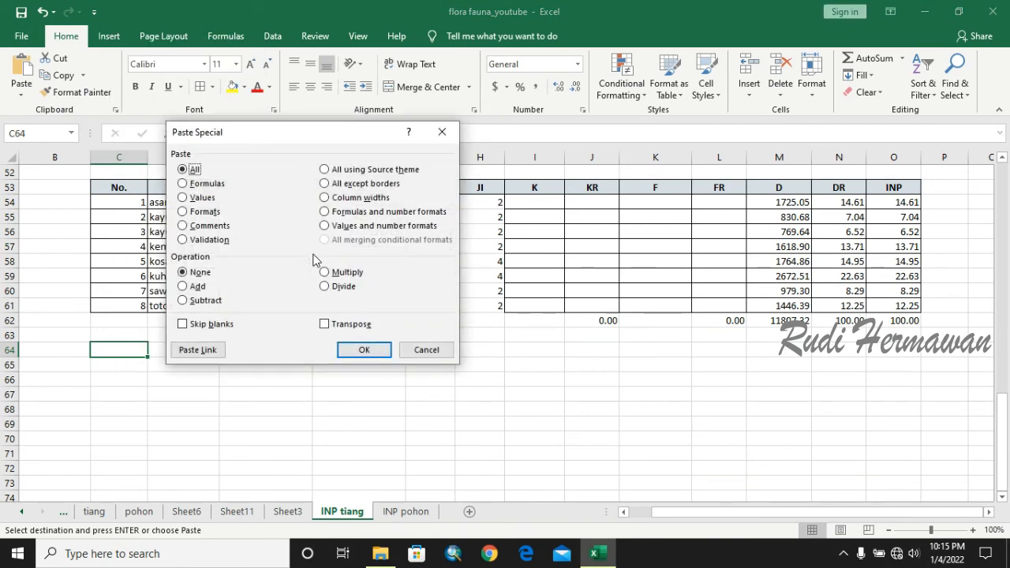
left_click(191, 198)
left_click(362, 350)
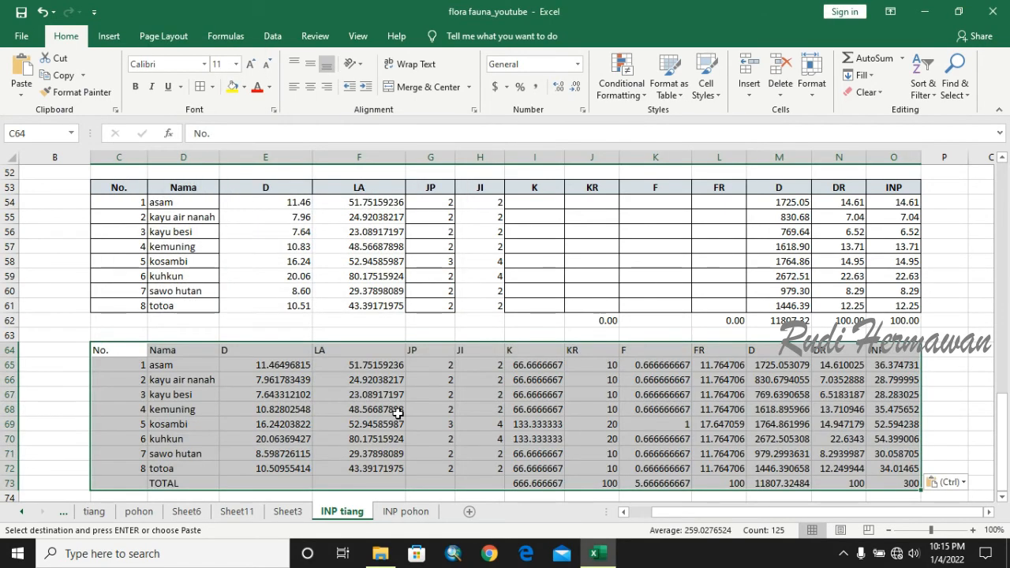
left_click(612, 380)
left_click(543, 367)
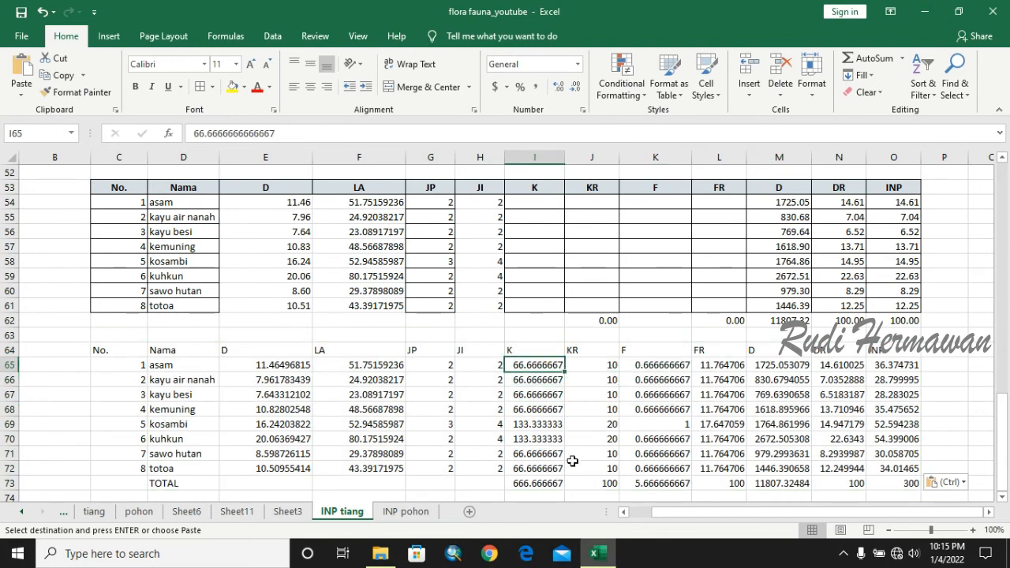
- Format the K values and total in I65:I73 of the values-only copy to two decimal places
left_click(554, 485, "shift")
left_click(576, 86)
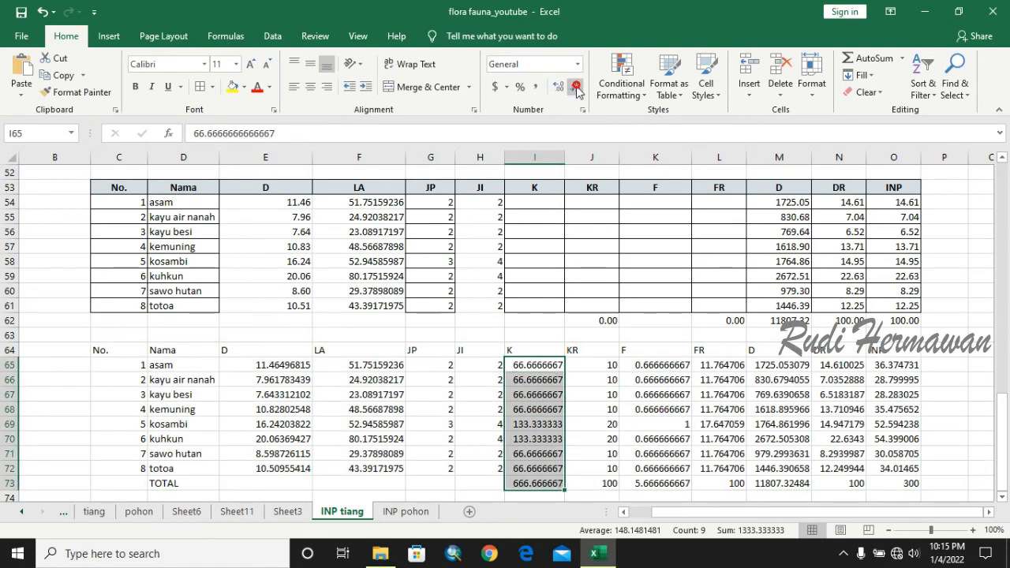
left_click(576, 86)
left_click(576, 86)
left_click(576, 86)
left_click(576, 86)
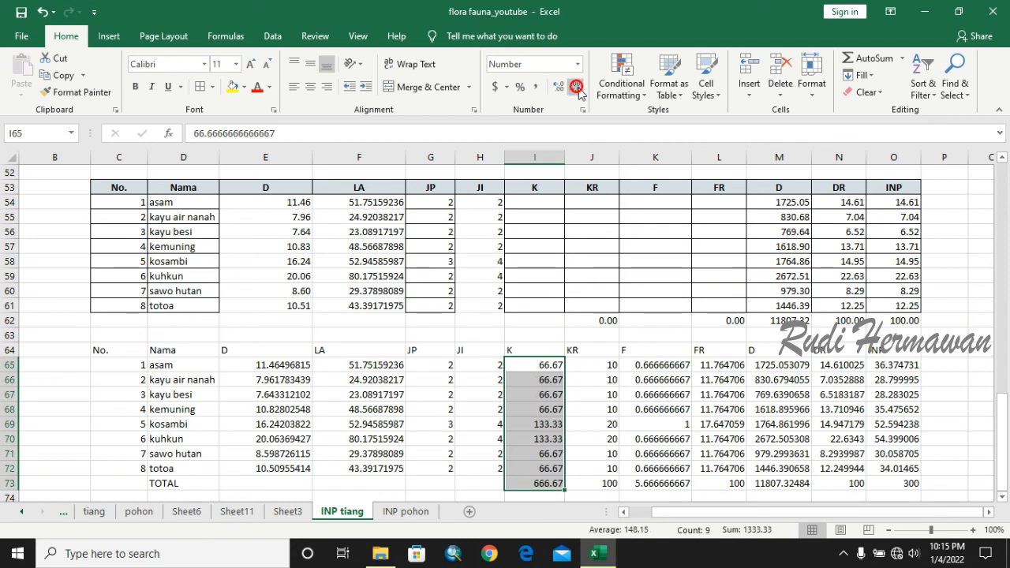
- Format the F values and total in K65:K73 of the values-only copy to two decimal places
left_click(669, 374)
left_click(669, 365)
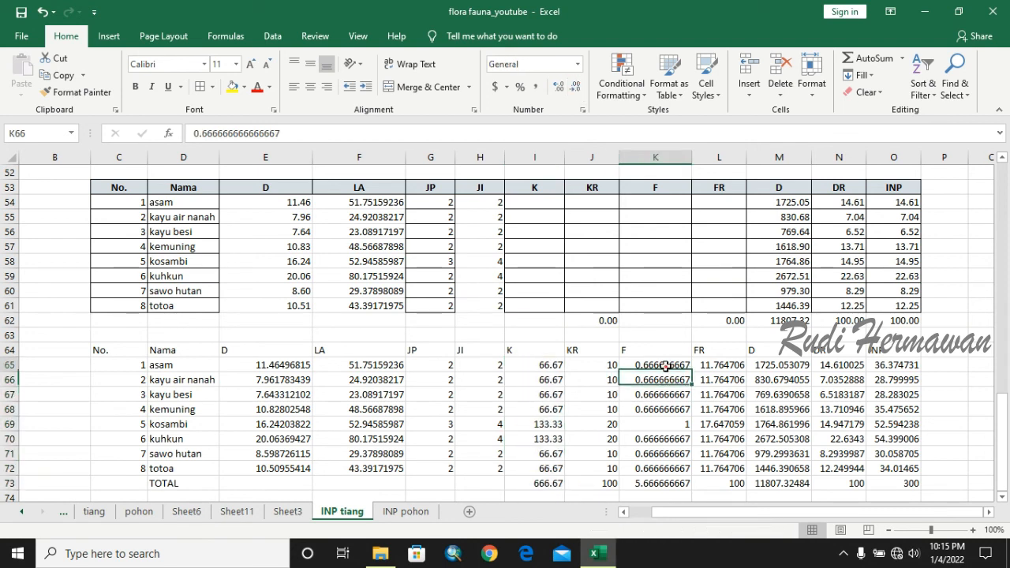
left_click(669, 485, "shift")
left_click(570, 88)
left_click(571, 87)
left_click(571, 87)
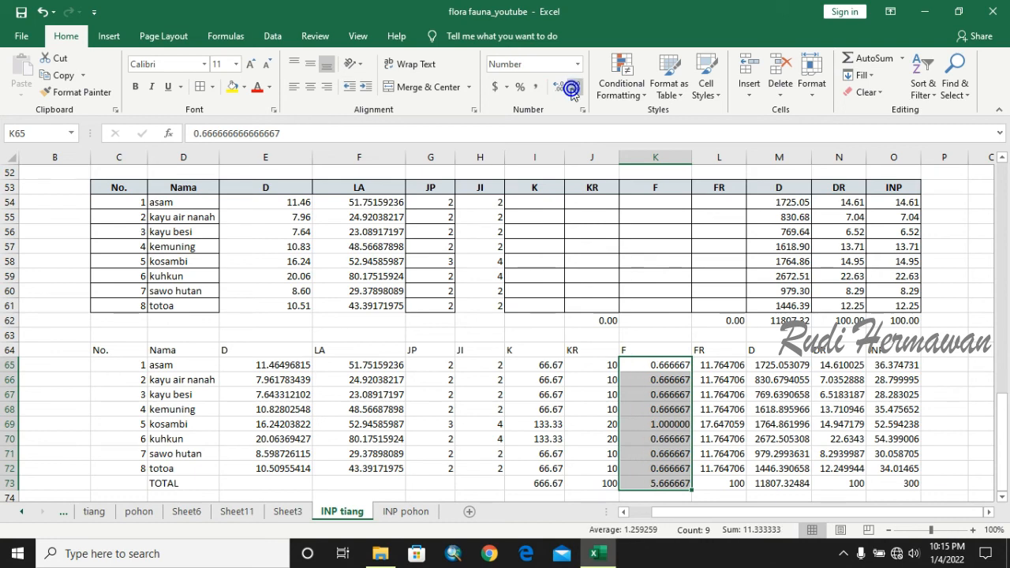
left_click(570, 87)
left_click(570, 88)
left_click(570, 88)
left_click(571, 87)
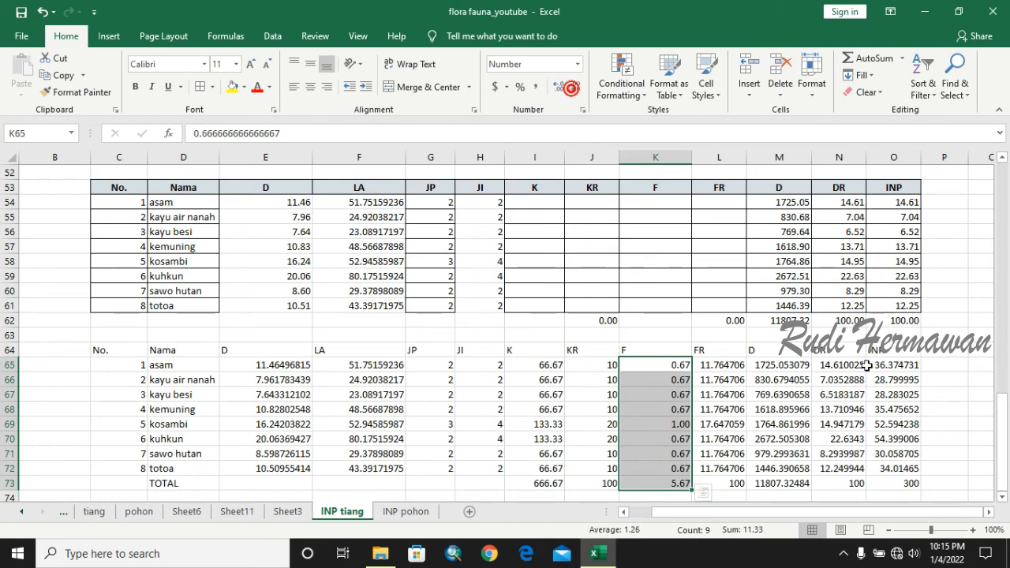
- Format the FR and D columns with their totals in L65:M73 of the values-only copy to two decimal places
left_click(727, 369)
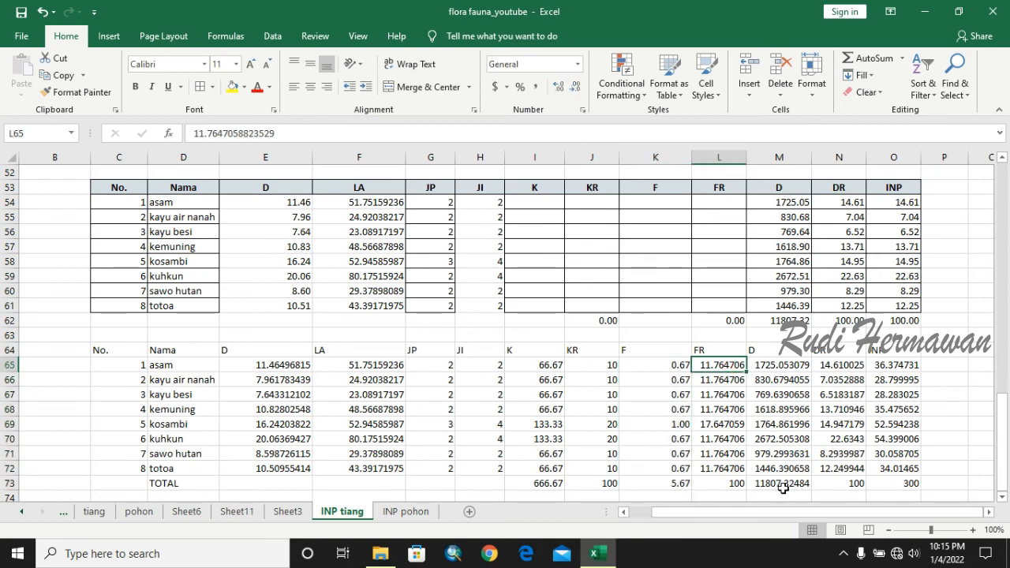
left_click(781, 485, "shift")
left_click(577, 88)
left_click(577, 88)
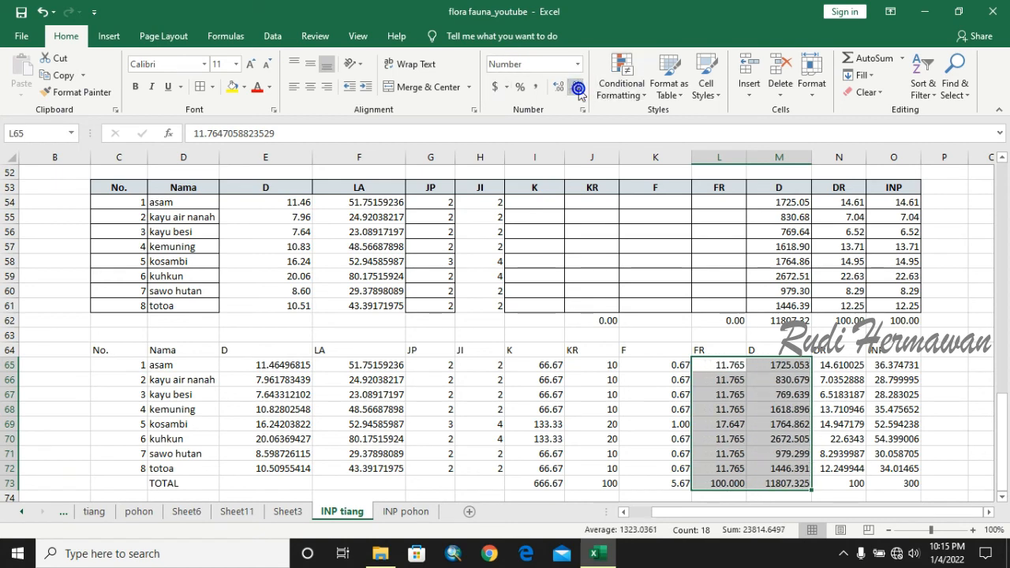
left_click(577, 88)
left_click(577, 87)
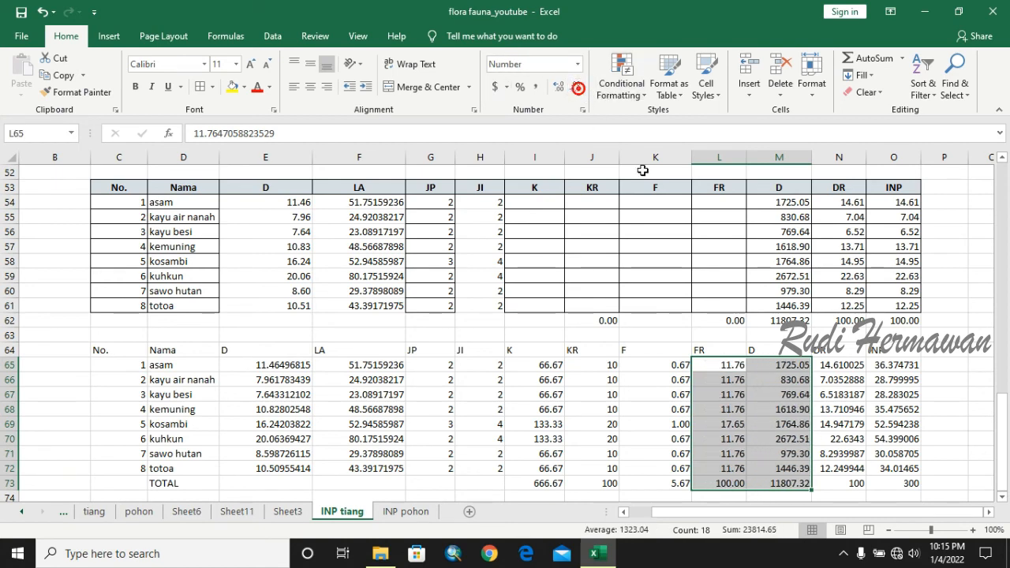
- Format the DR and INP columns with their totals in N65:O73 of the values-only copy to two decimal places
left_click(839, 368)
left_click(915, 487, "shift")
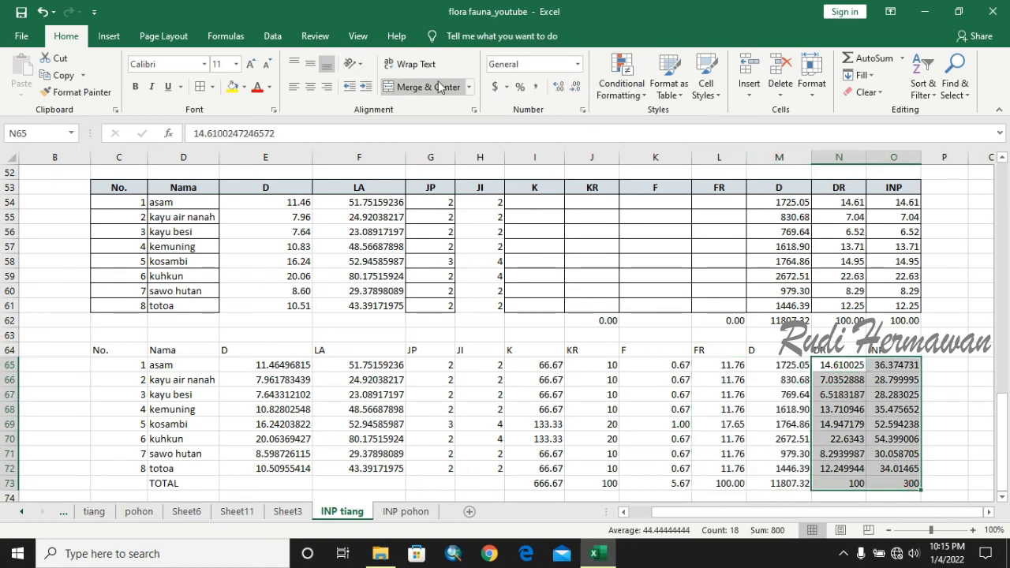
left_click(577, 89)
left_click(576, 89)
left_click(577, 89)
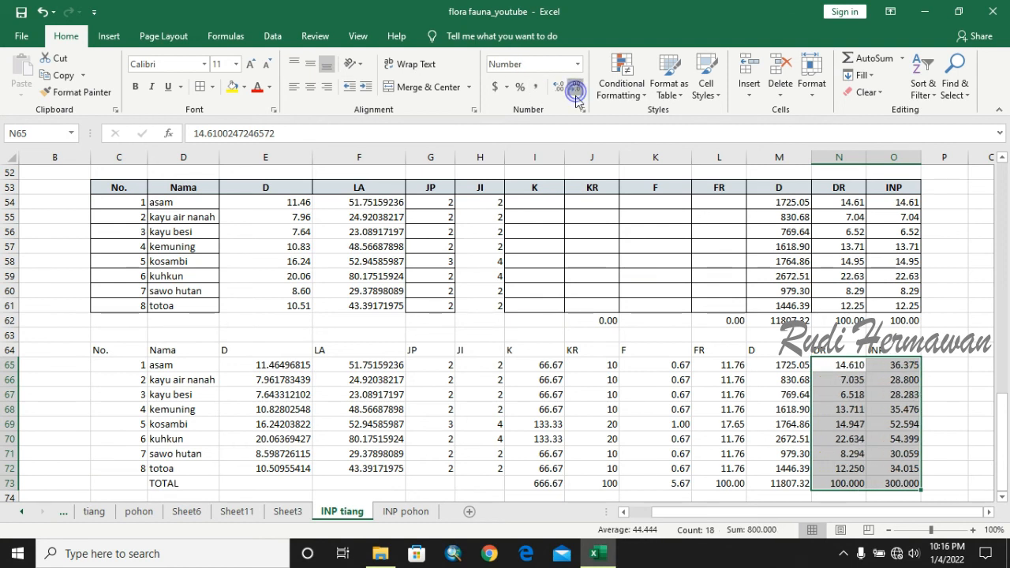
left_click(577, 89)
left_click(934, 376)
- Format the D and LA values in E65:F72 of the values-only copy to two decimal places
left_click(304, 363)
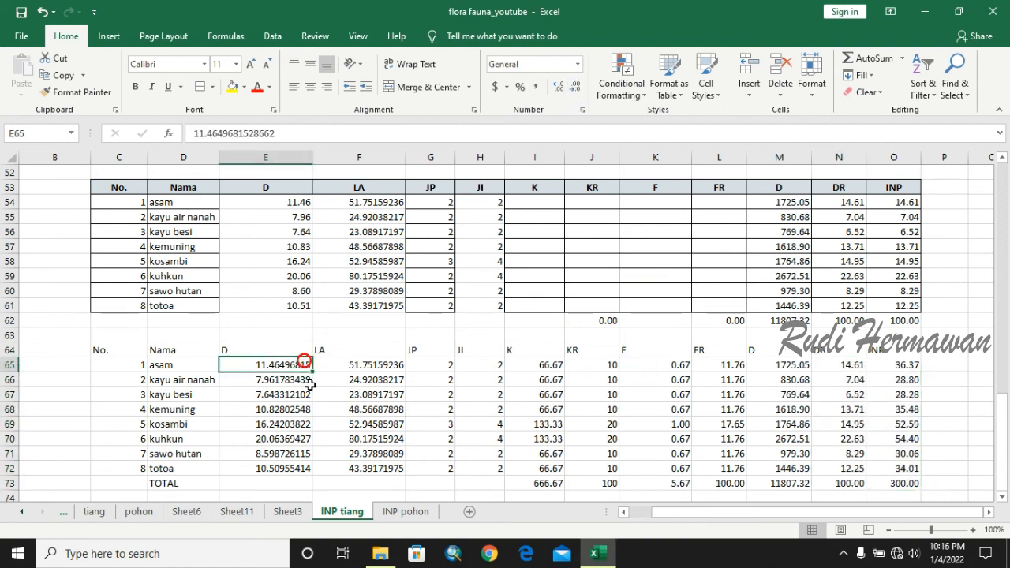
left_click(378, 471, "shift")
left_click(573, 88)
left_click(574, 88)
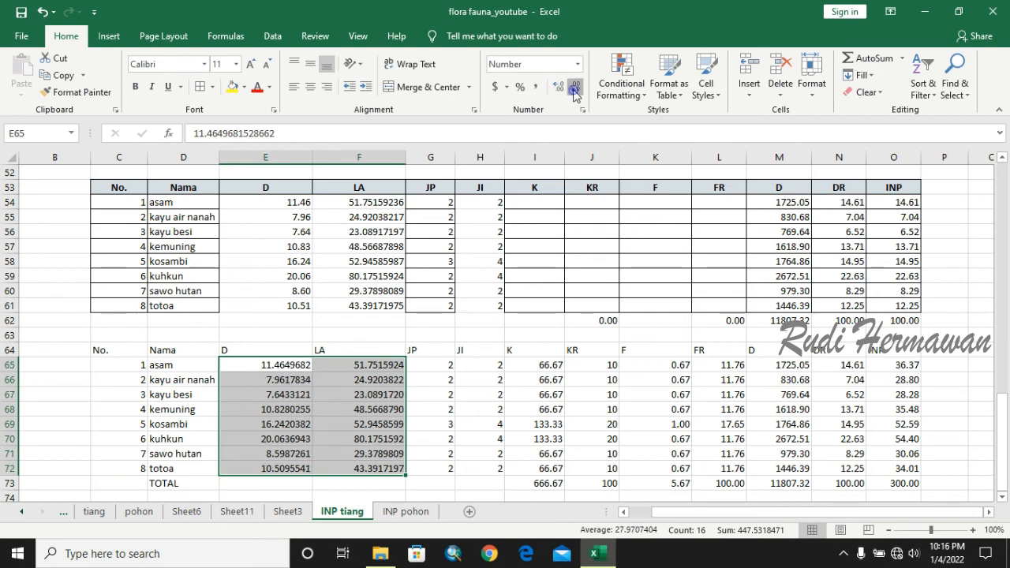
left_click(574, 88)
left_click(574, 88)
left_click(574, 87)
left_click(574, 88)
- Apply all borders to the values-only table in C64:O73, including its header and TOTAL row
left_click(683, 365)
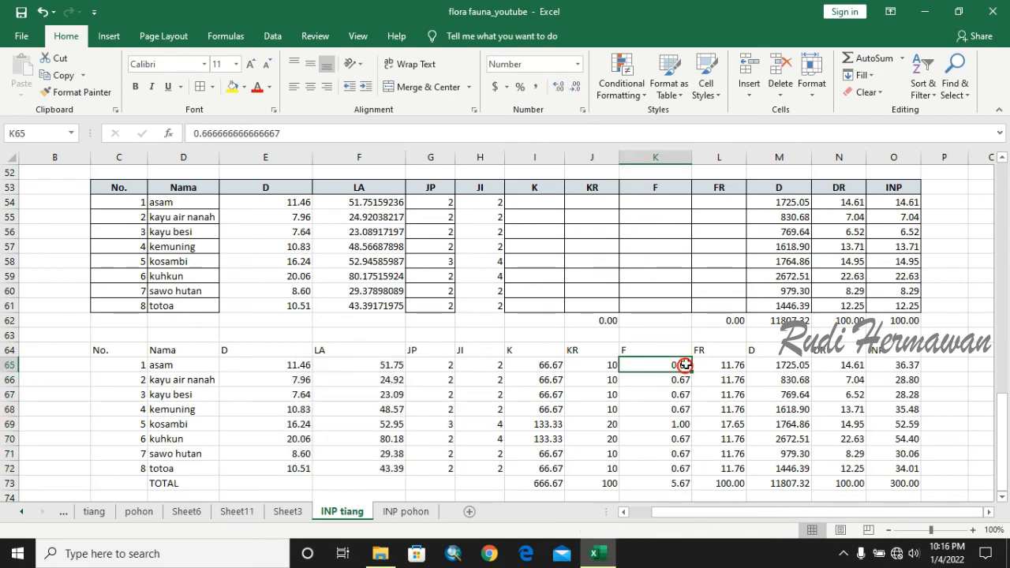
scroll(701, 360, "down", 2)
left_click(122, 263)
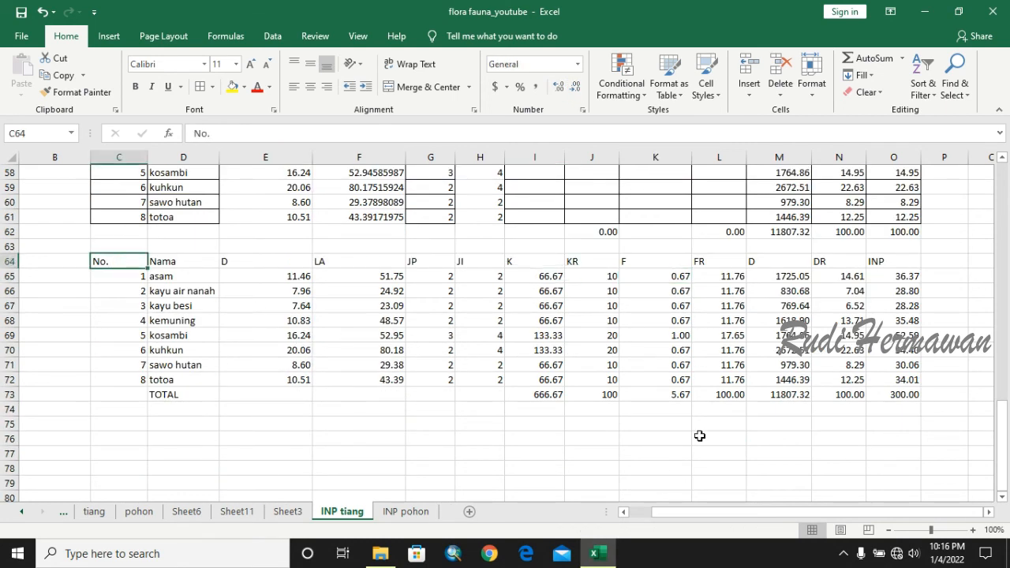
left_click(908, 396, "shift")
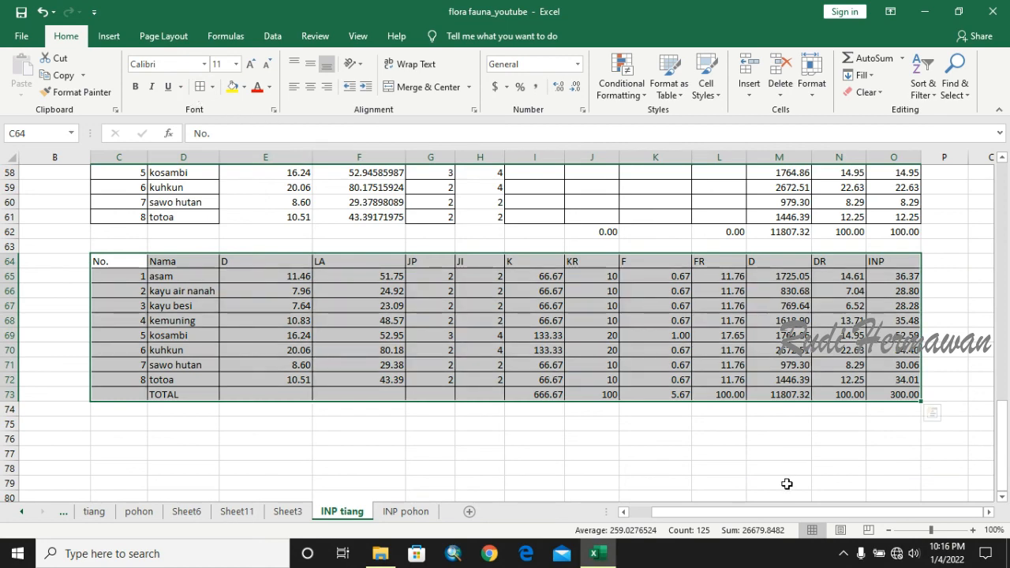
left_click(787, 483)
left_click(831, 395)
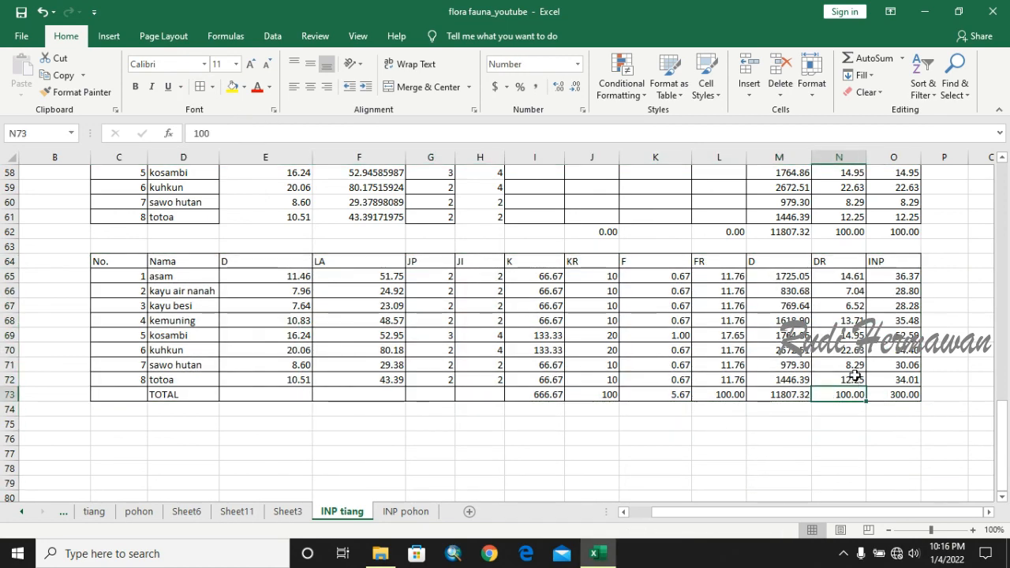
- Highlight in yellow the highest INP value, kuhkun in O70, and the lowest, kayu besi in O67
left_click(909, 275)
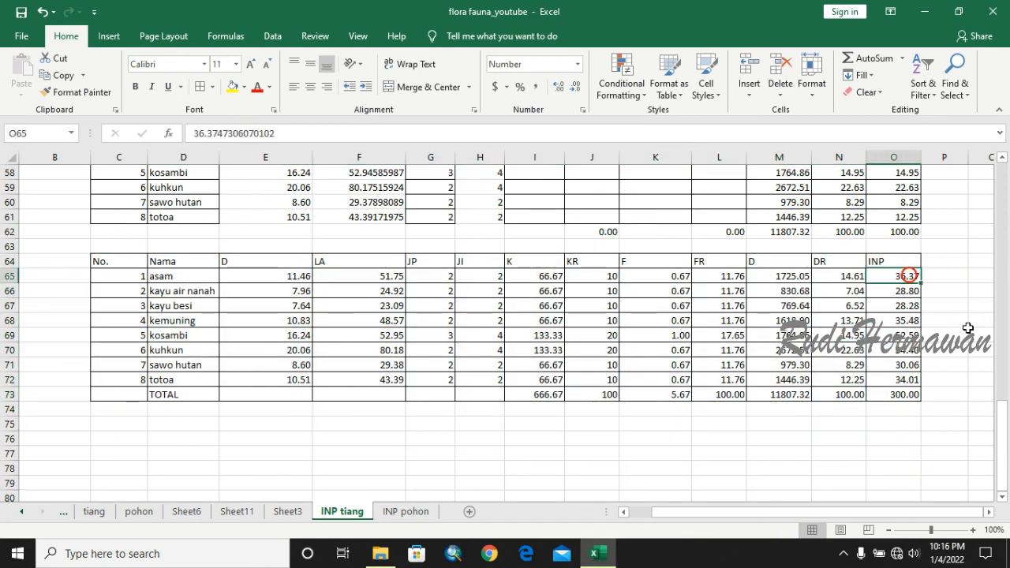
left_click(917, 352)
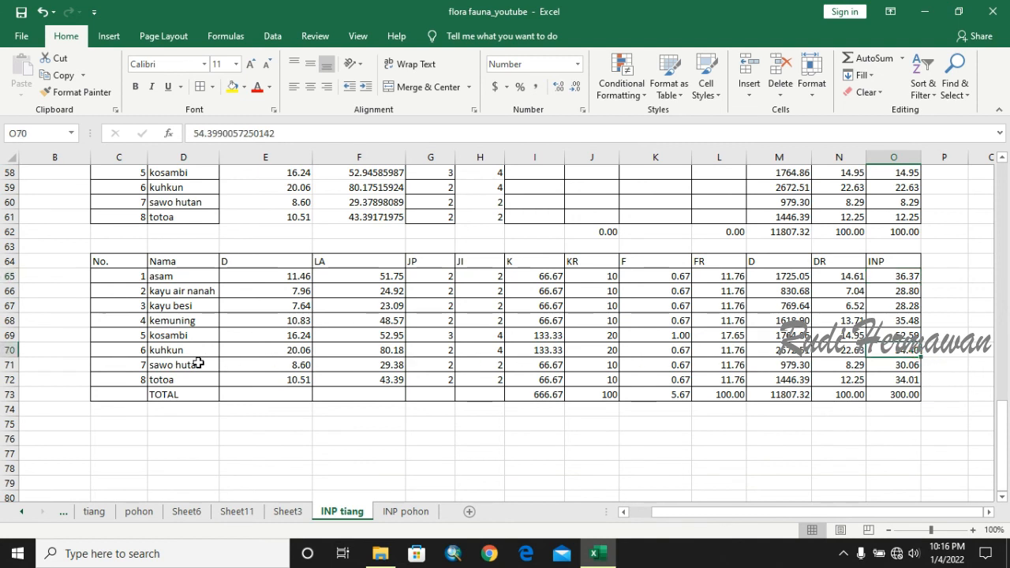
left_click(232, 86)
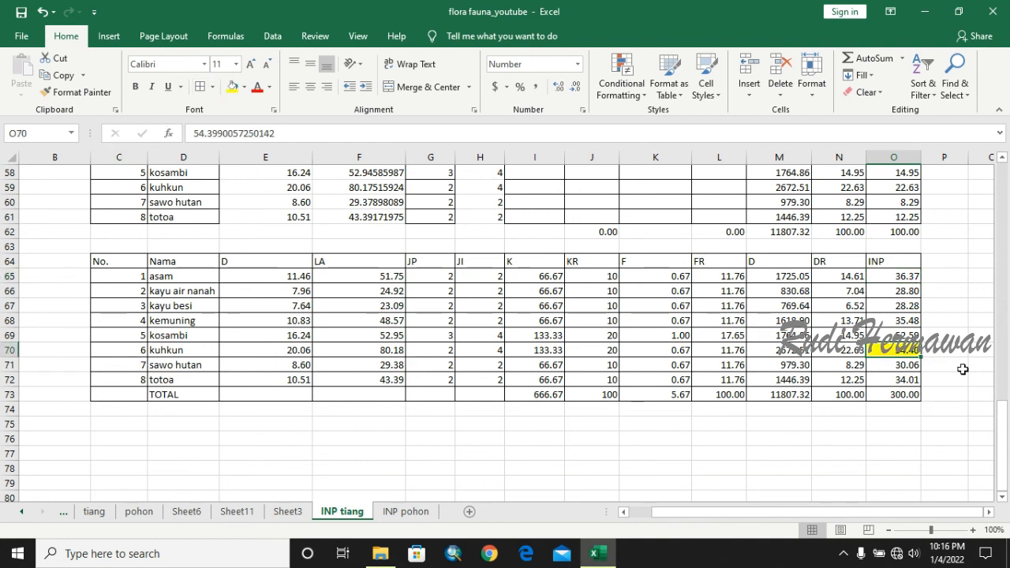
left_click(893, 307)
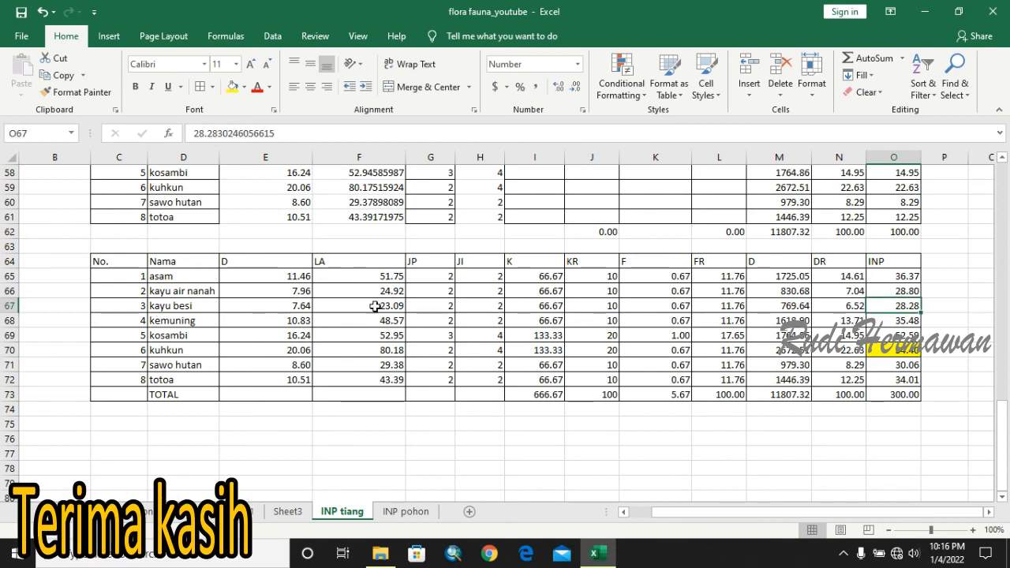
left_click(234, 92)
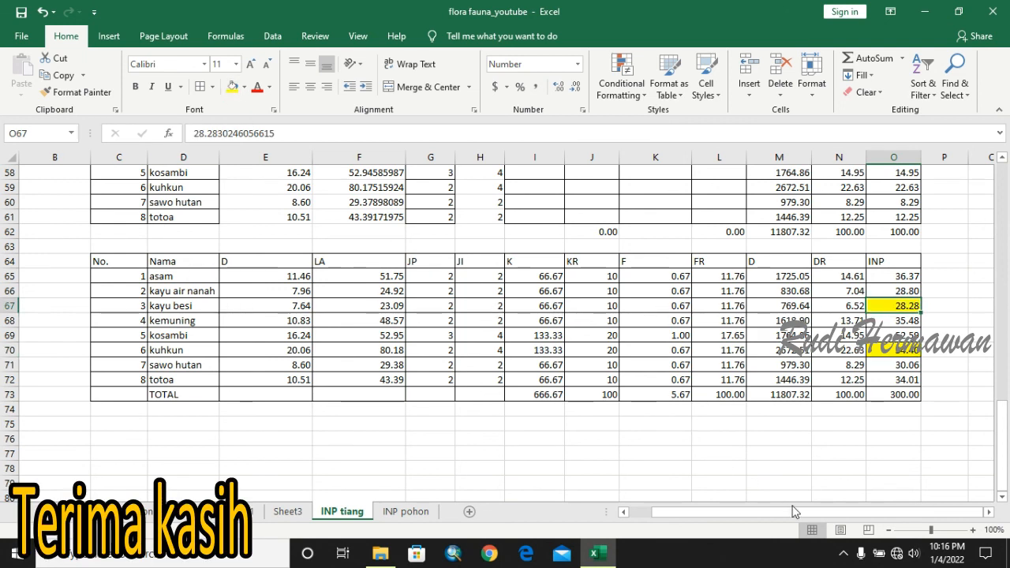
left_click(839, 462)
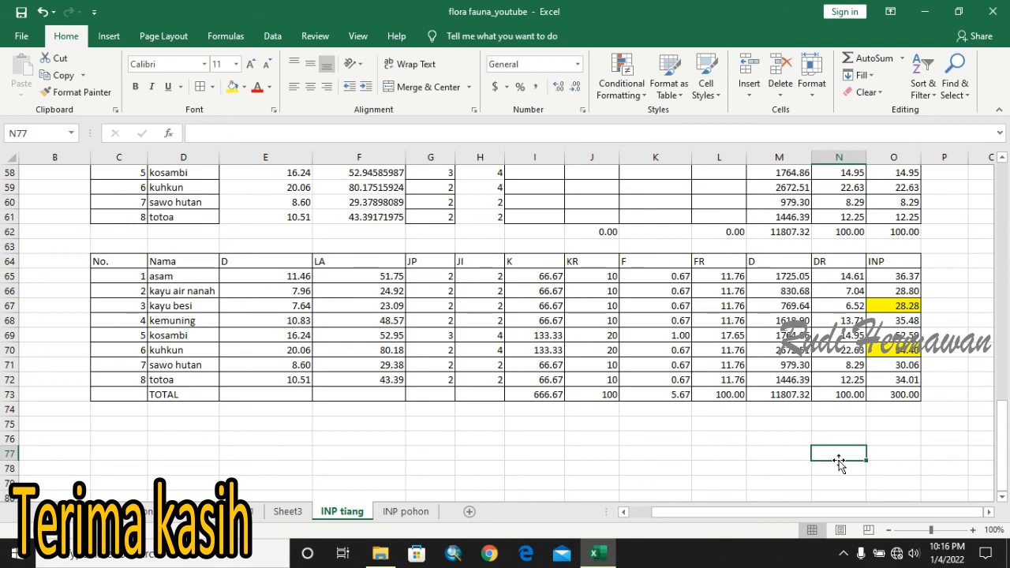